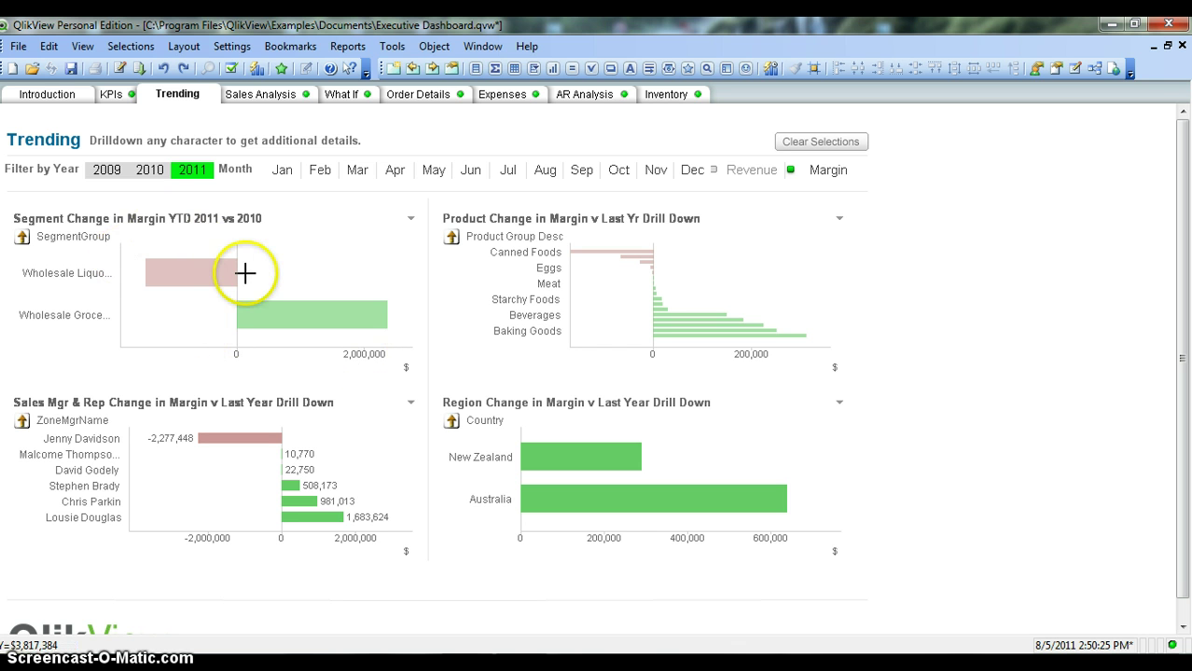
click(578, 305)
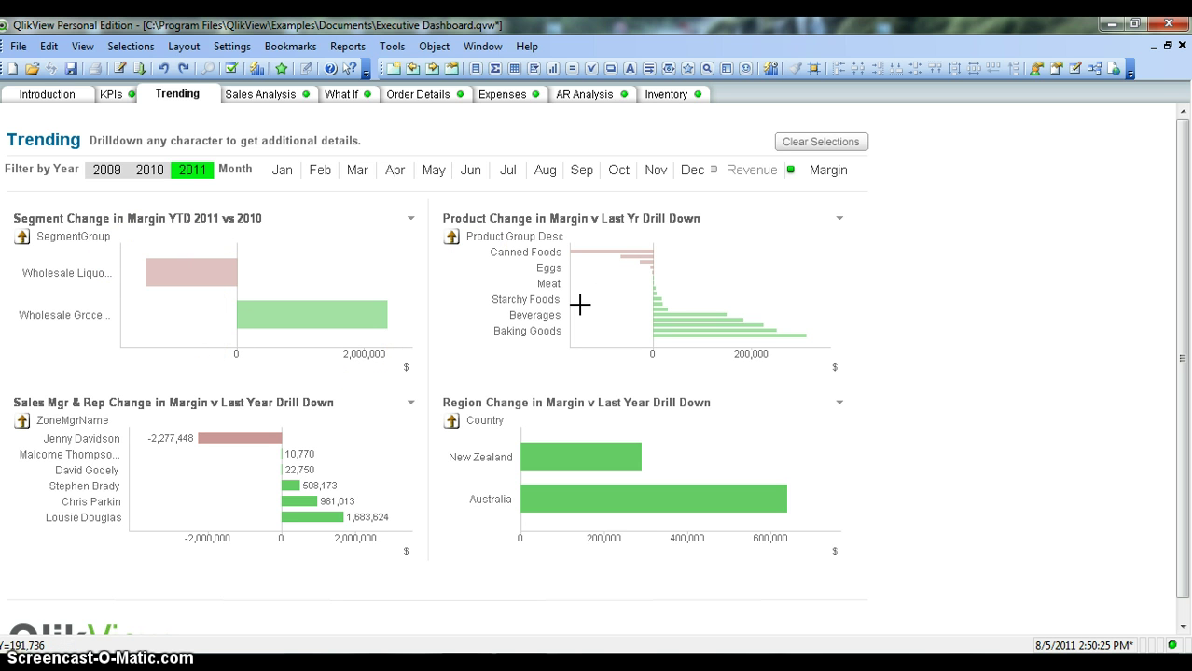
click(578, 305)
click(246, 210)
click(145, 220)
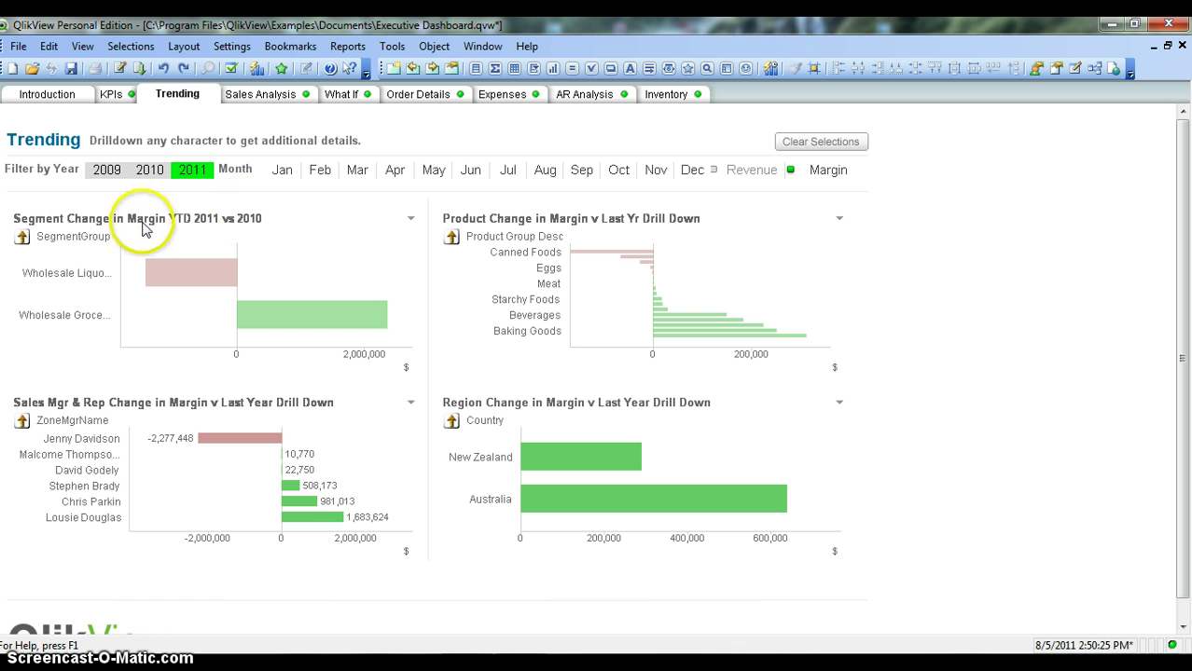
click(164, 229)
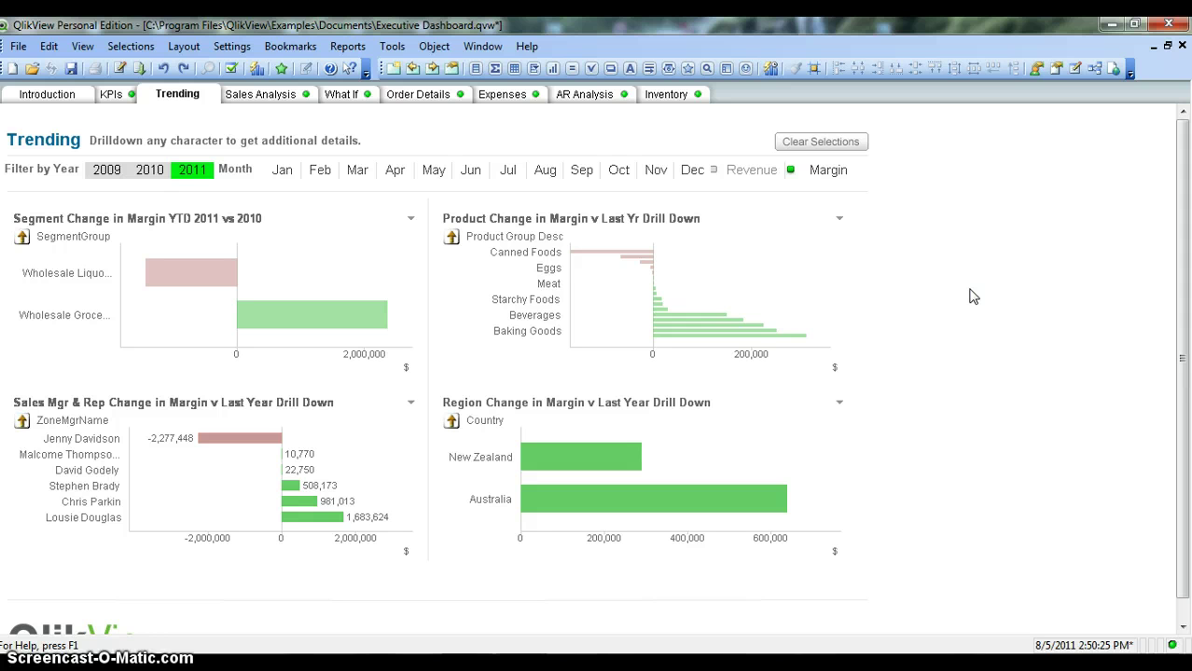
- Start a new container object on the Trending sheet and add the Segment Change in Margin chart (CH08) to it
right_click(970, 295)
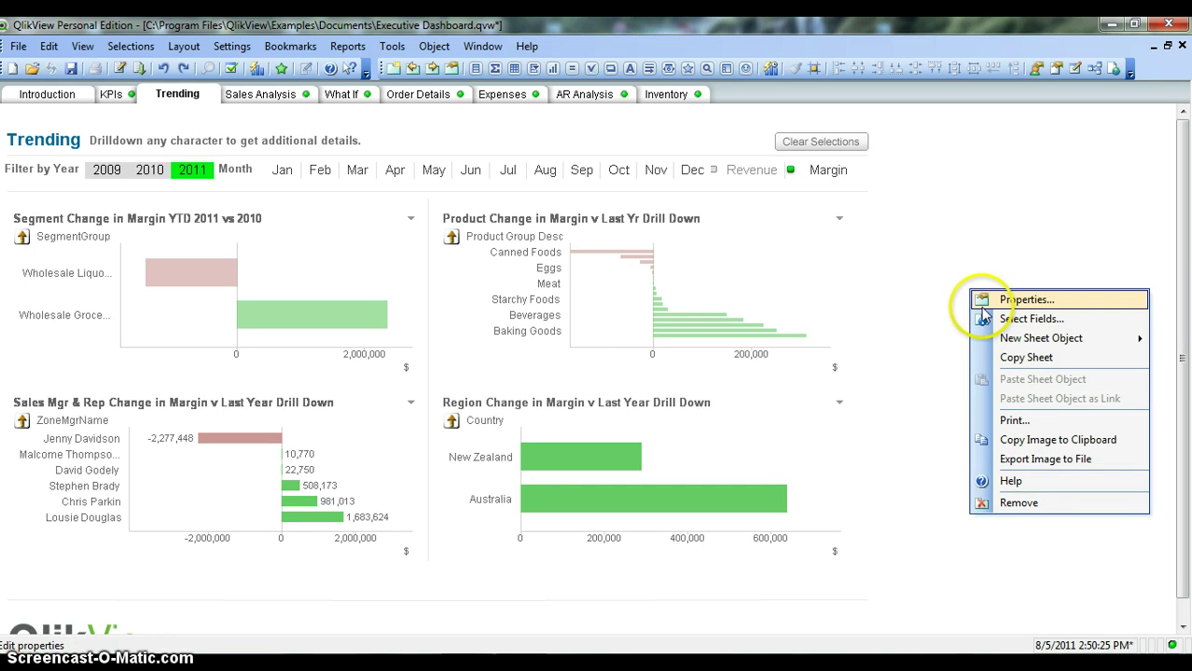
mouse_move(992, 339)
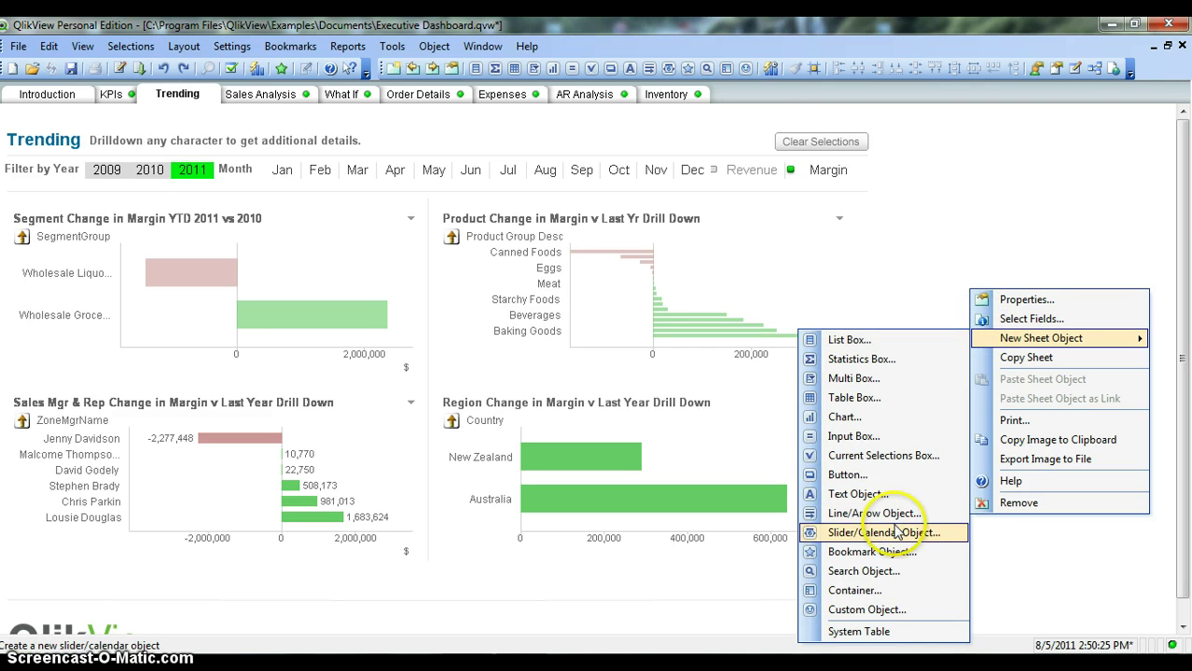
click(893, 591)
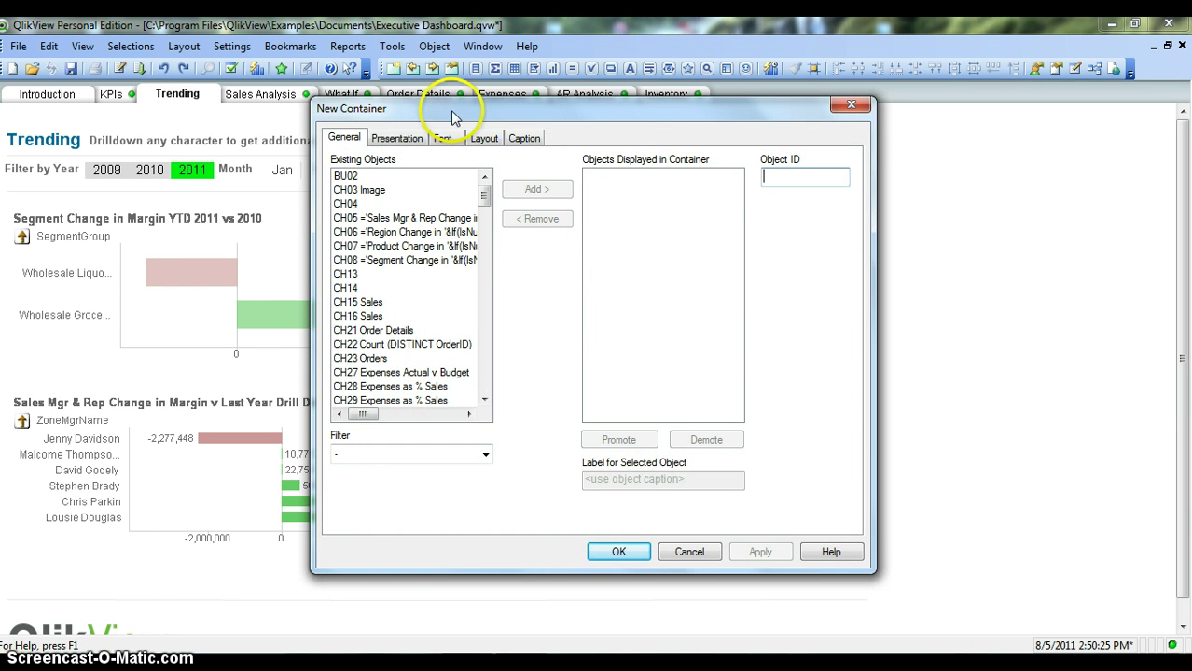
drag(457, 112, 694, 101)
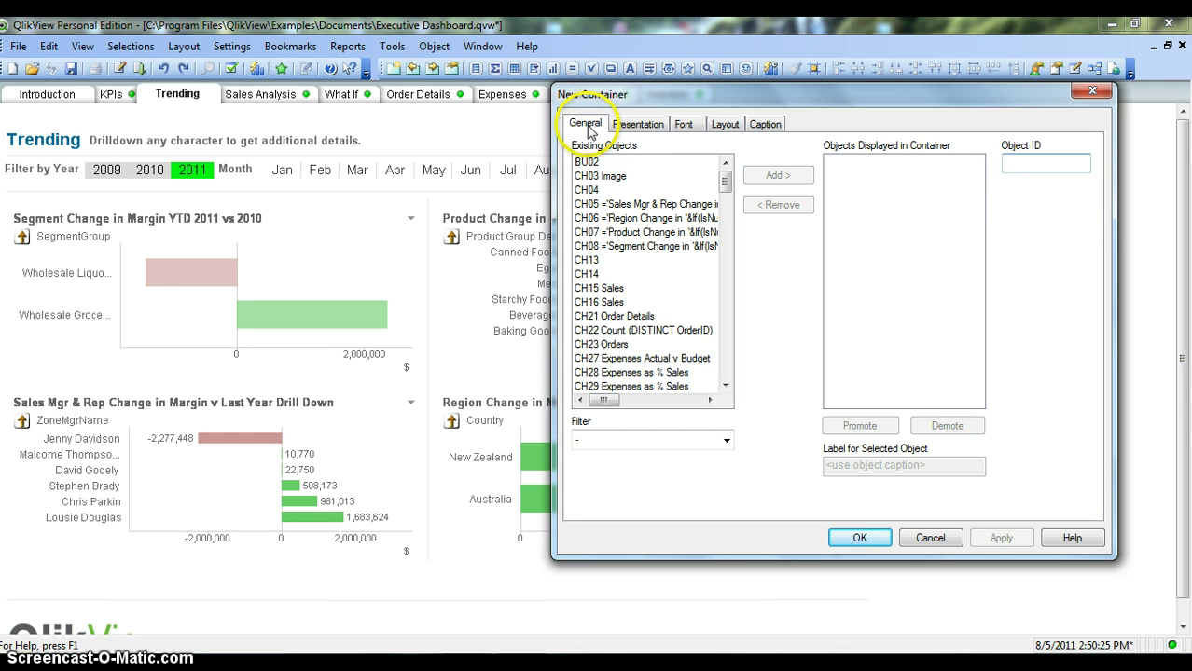
click(602, 205)
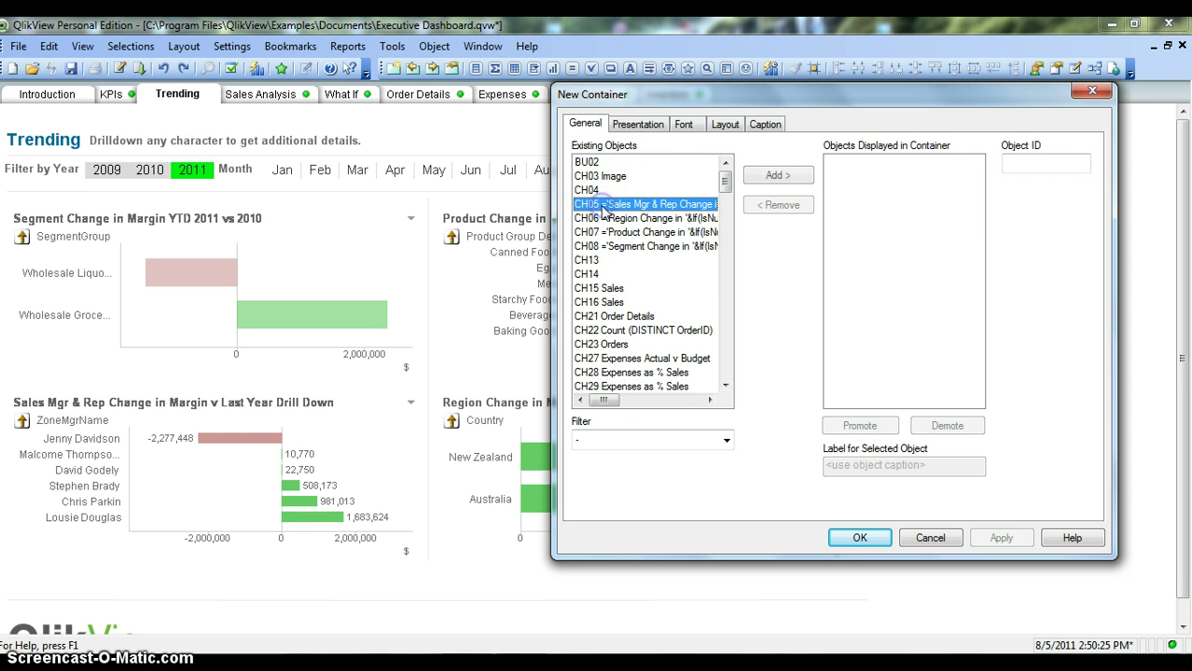
drag(602, 211, 648, 217)
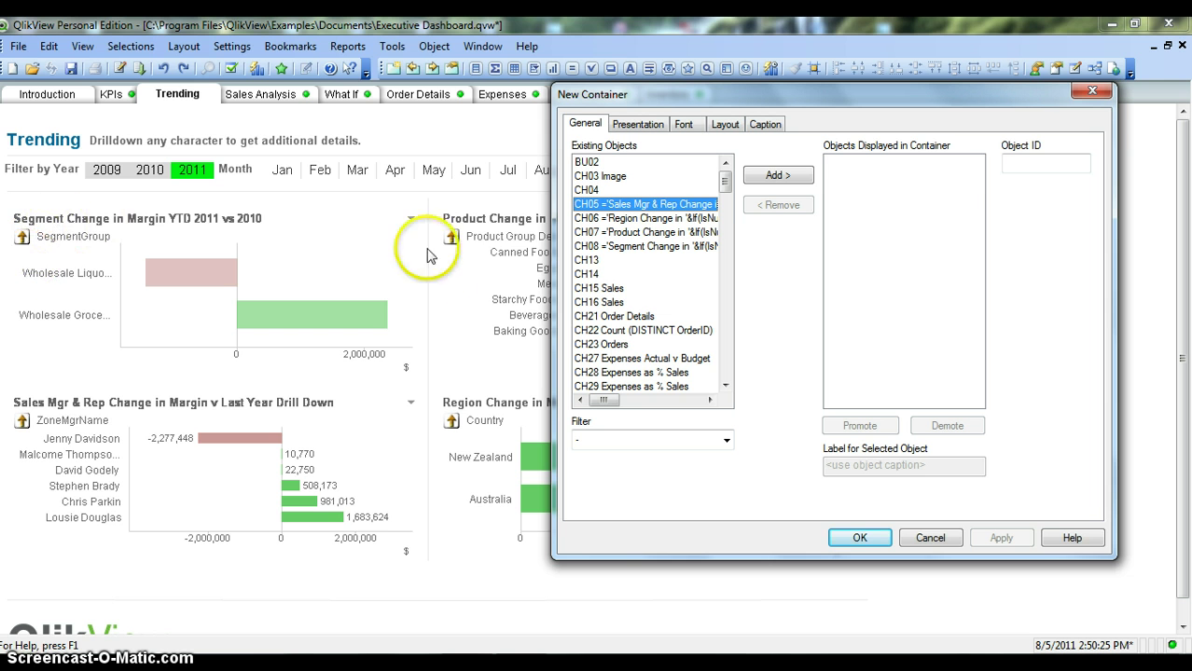
click(648, 248)
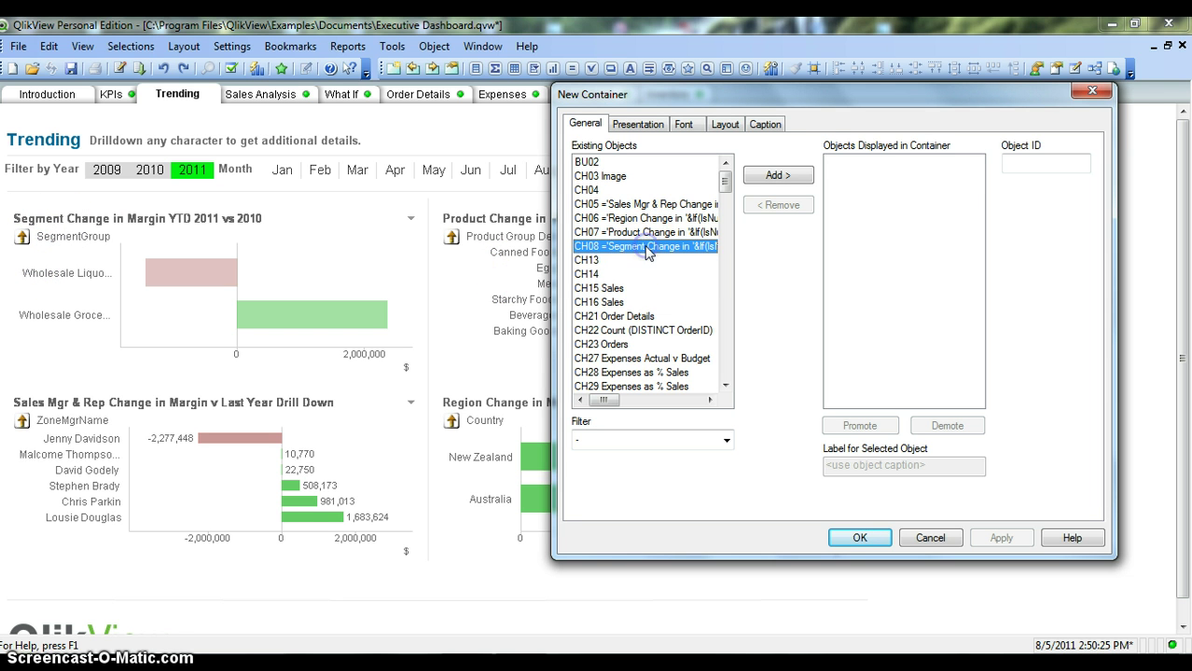
click(778, 177)
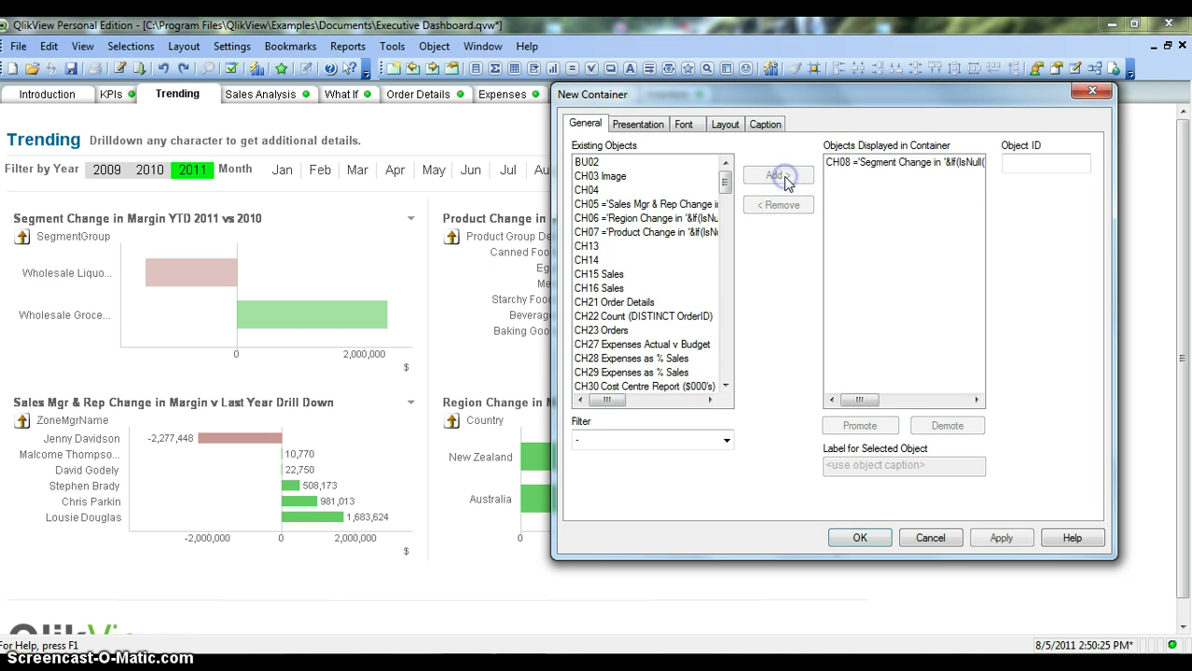
- Add the Product Change (CH07), Sales Mgr & Rep Change (CH05) and Region Change (CH06) charts, in that order, and create the container
drag(774, 106, 768, 271)
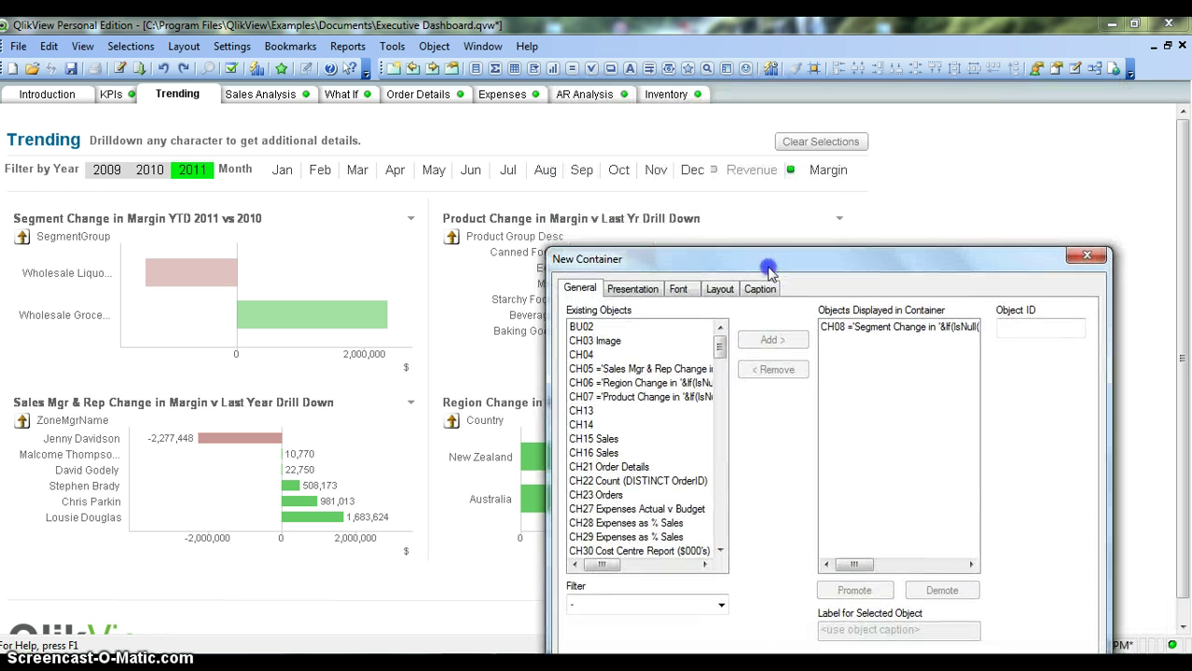
click(664, 397)
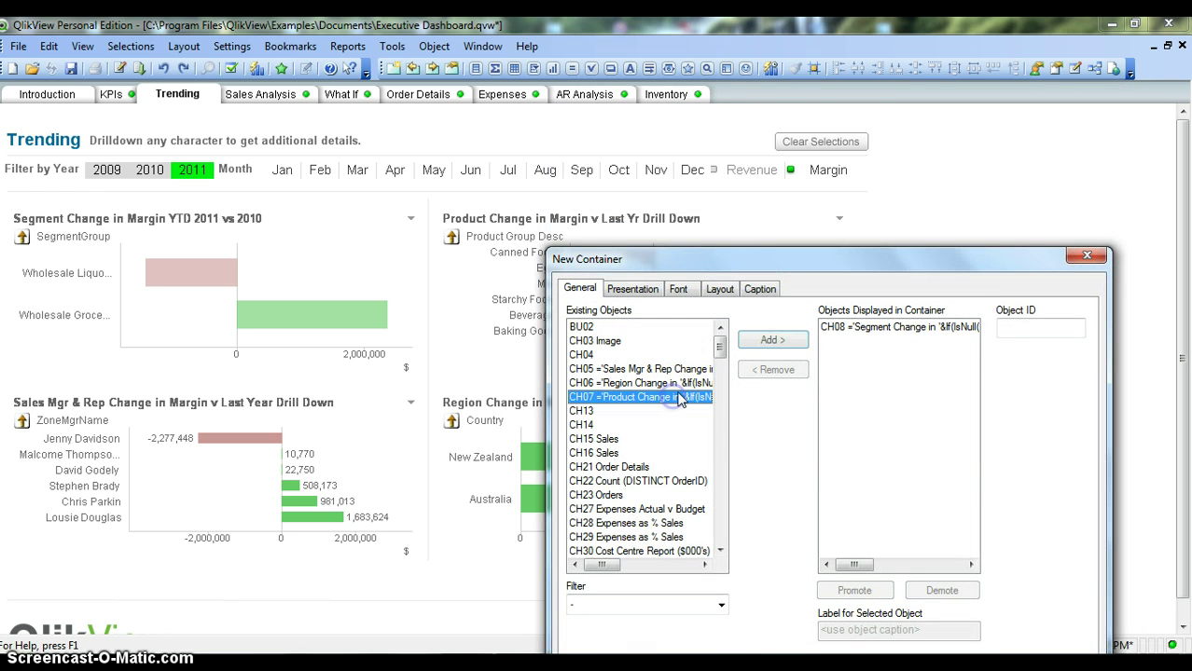
click(768, 340)
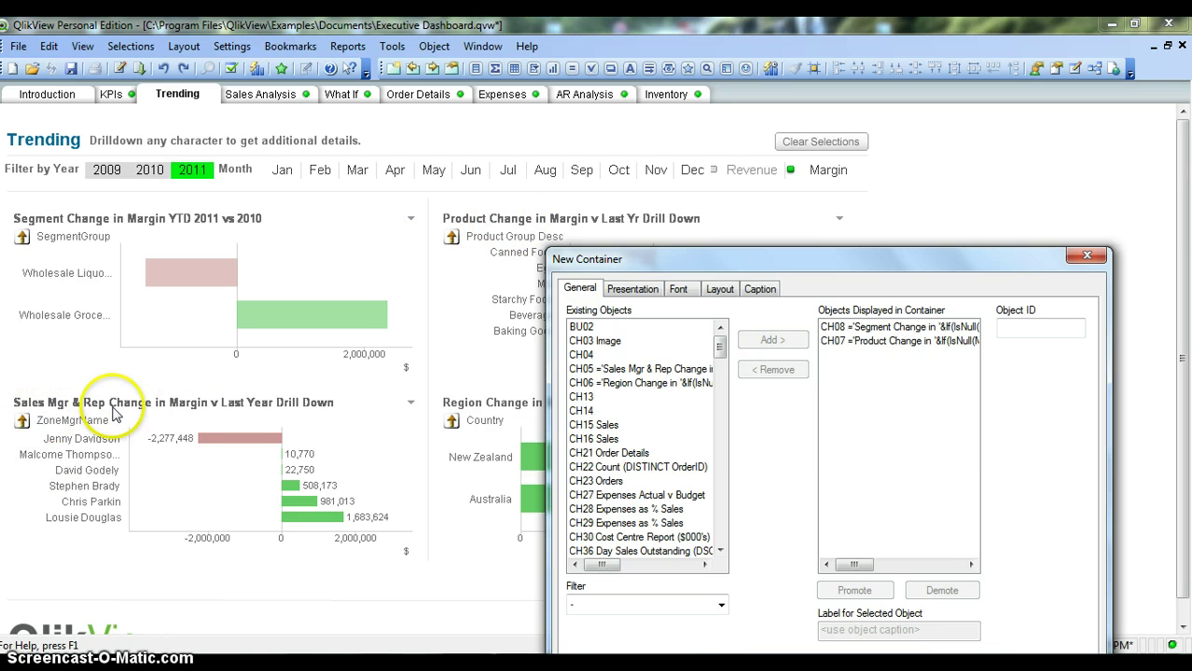
click(627, 369)
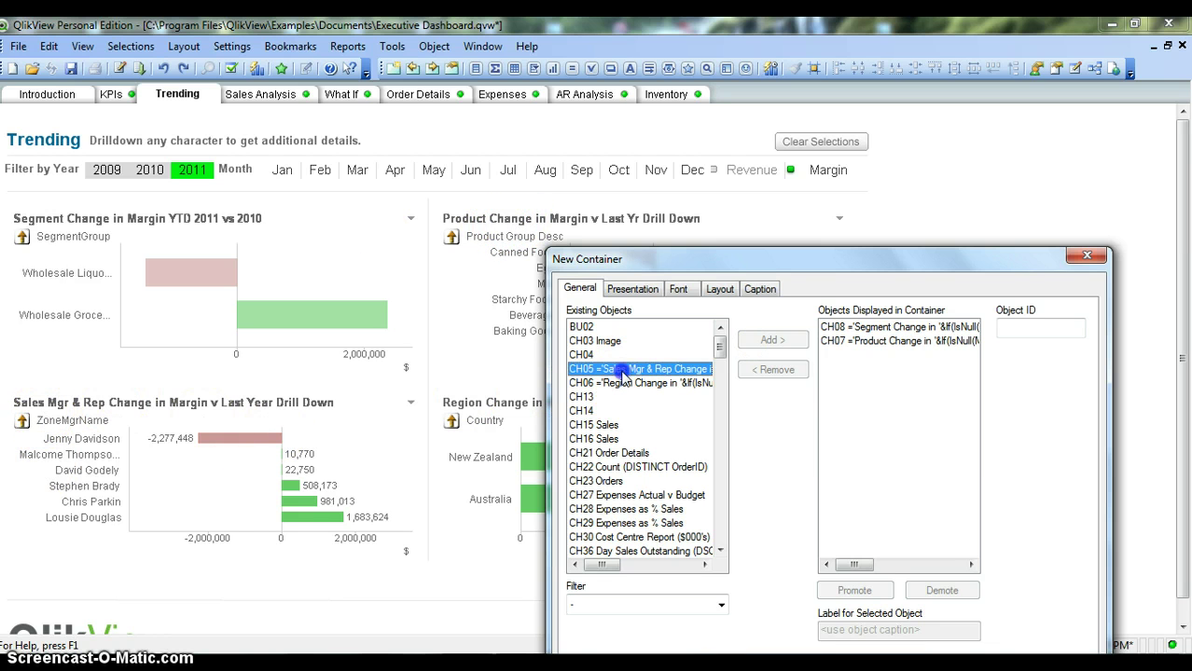
click(759, 347)
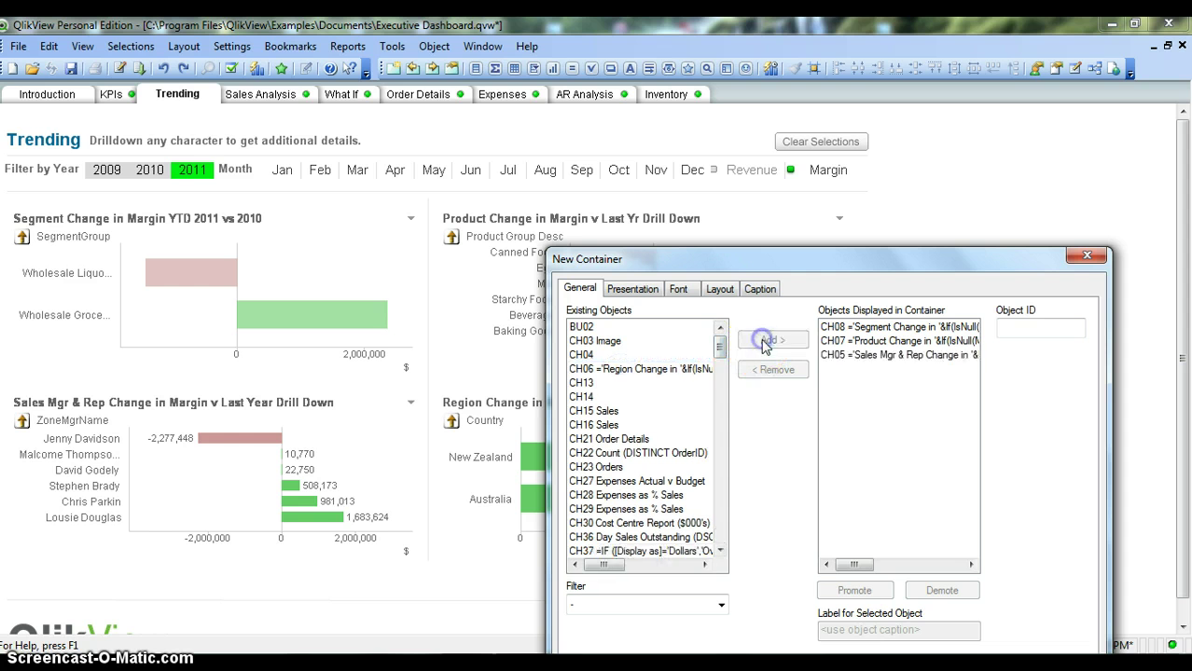
click(620, 369)
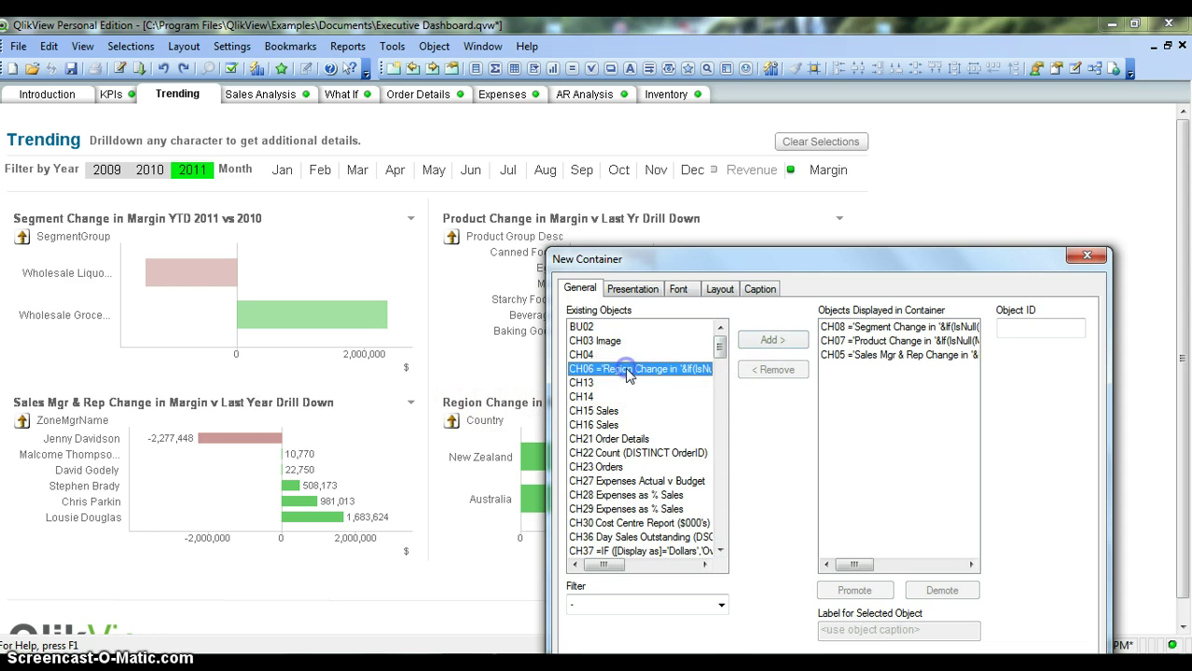
click(770, 353)
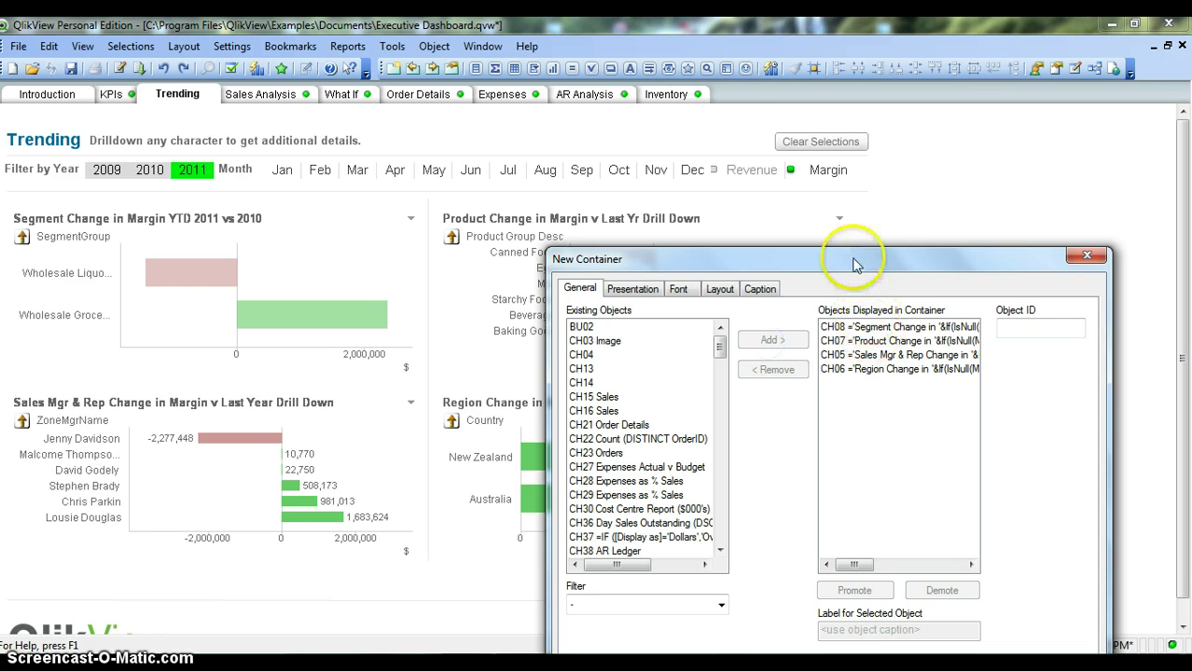
drag(853, 264, 739, 125)
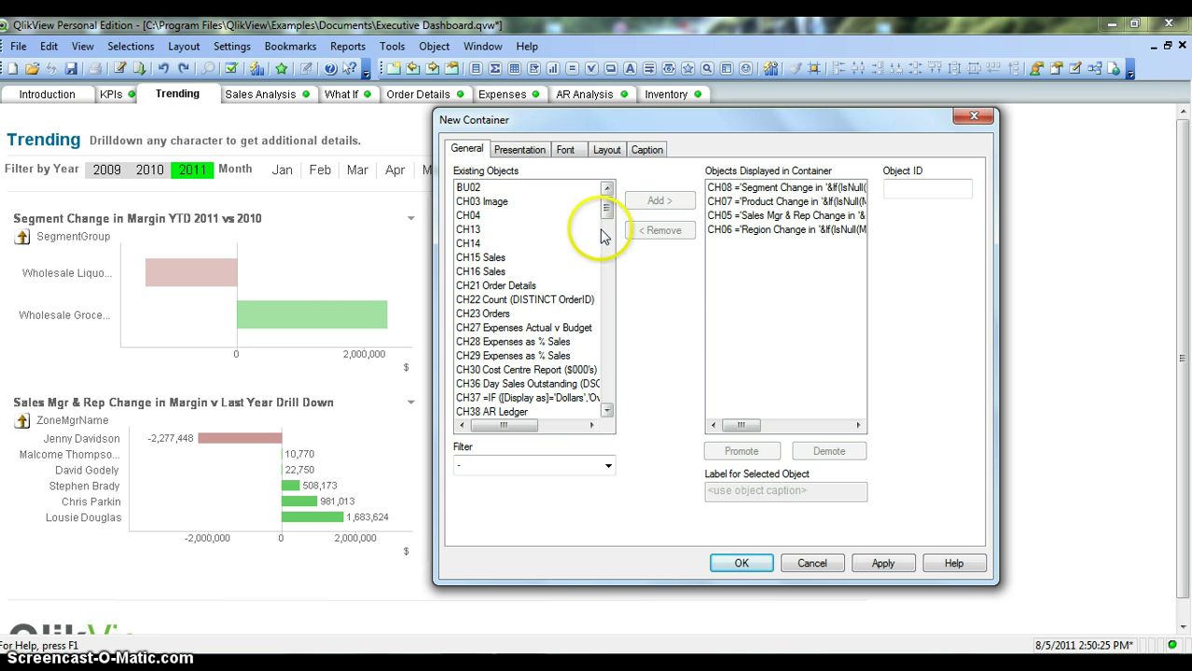
mouse_move(607, 207)
mouse_down()
mouse_move(610, 392)
mouse_move(614, 211)
mouse_move(543, 317)
mouse_move(618, 193)
mouse_up()
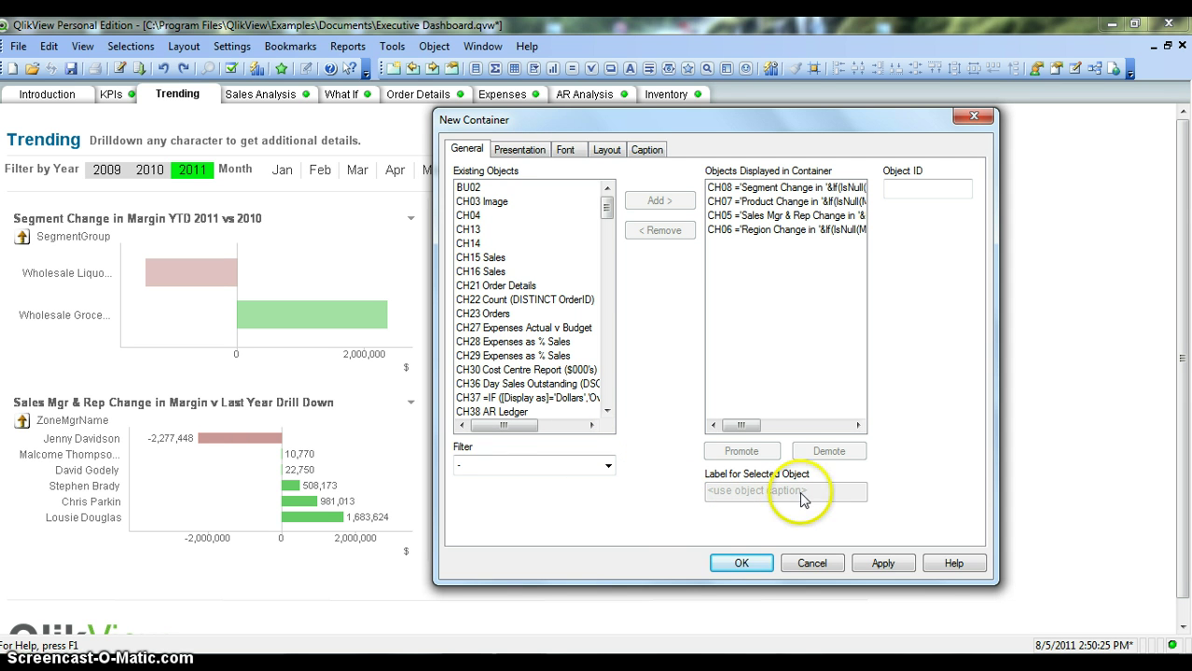
click(741, 565)
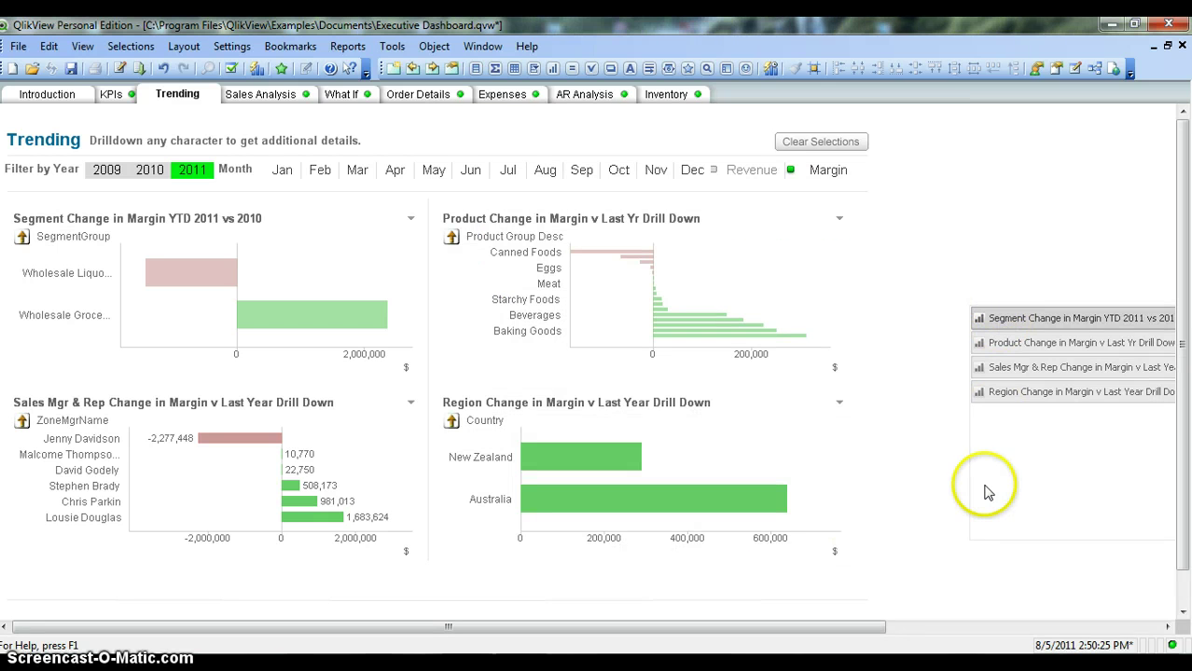
- Check the new container by displaying its Product, Sales Mgr & Rep and Region charts one after another
drag(873, 634, 1156, 627)
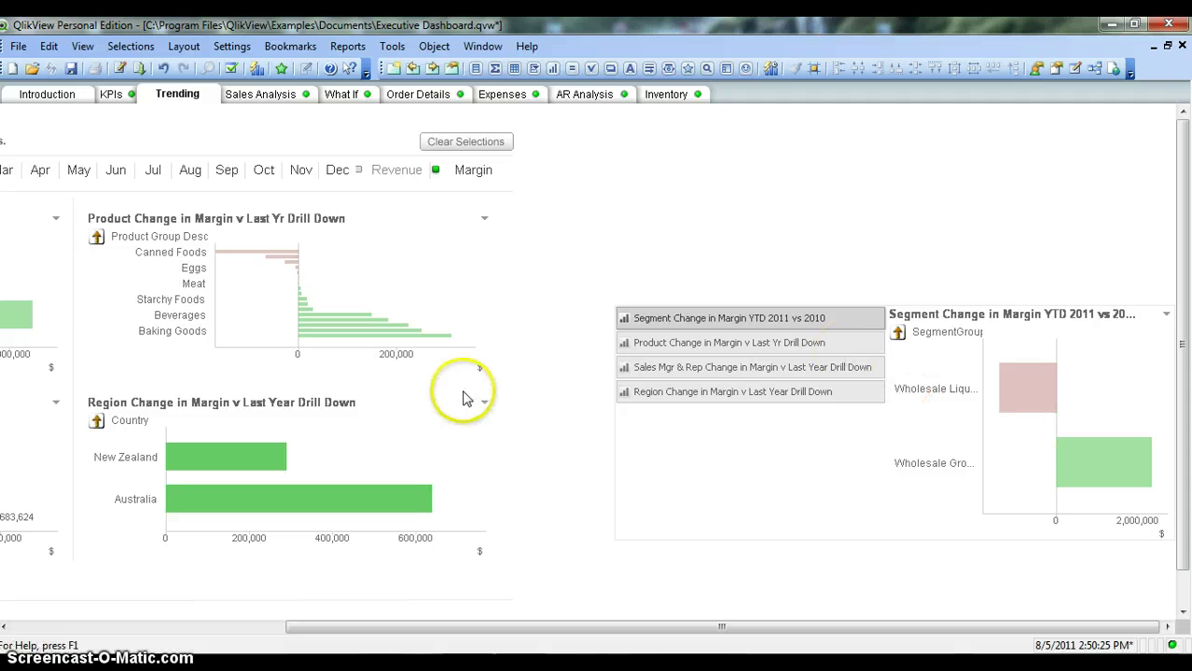
click(693, 344)
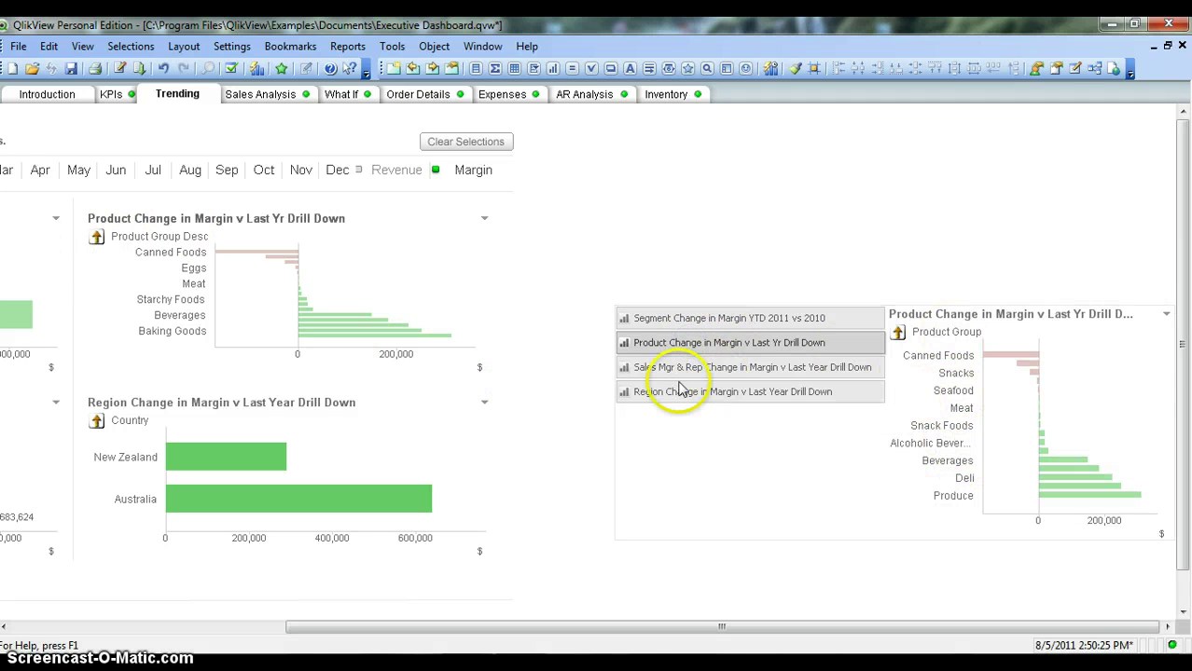
click(681, 368)
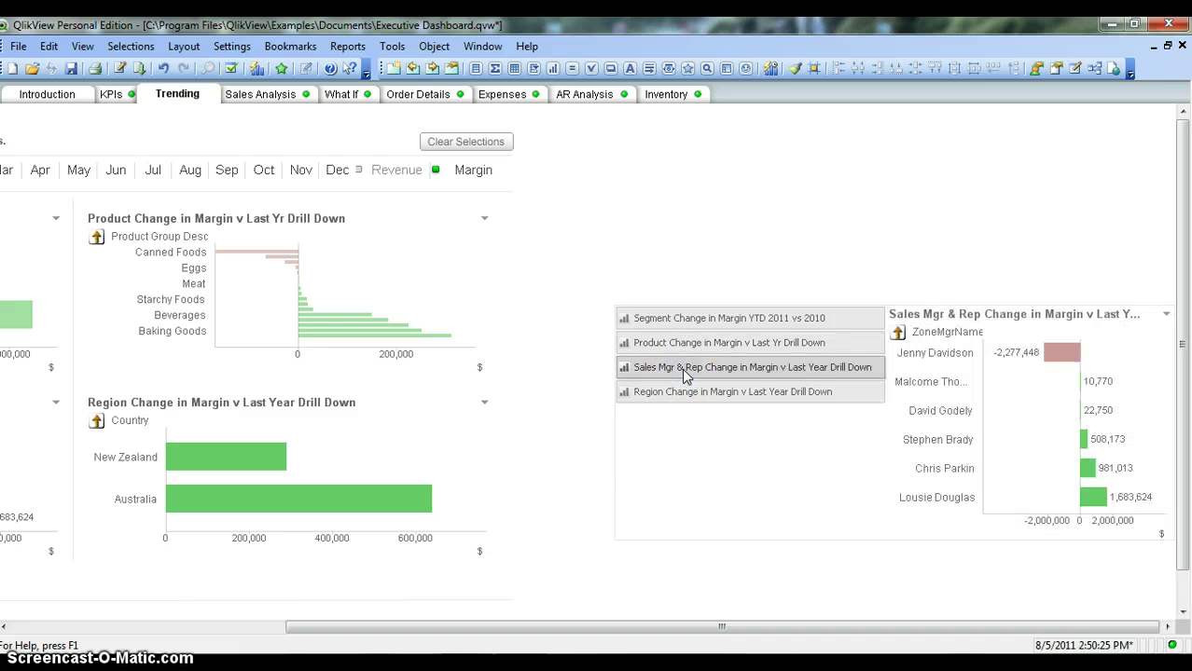
click(690, 392)
click(923, 357)
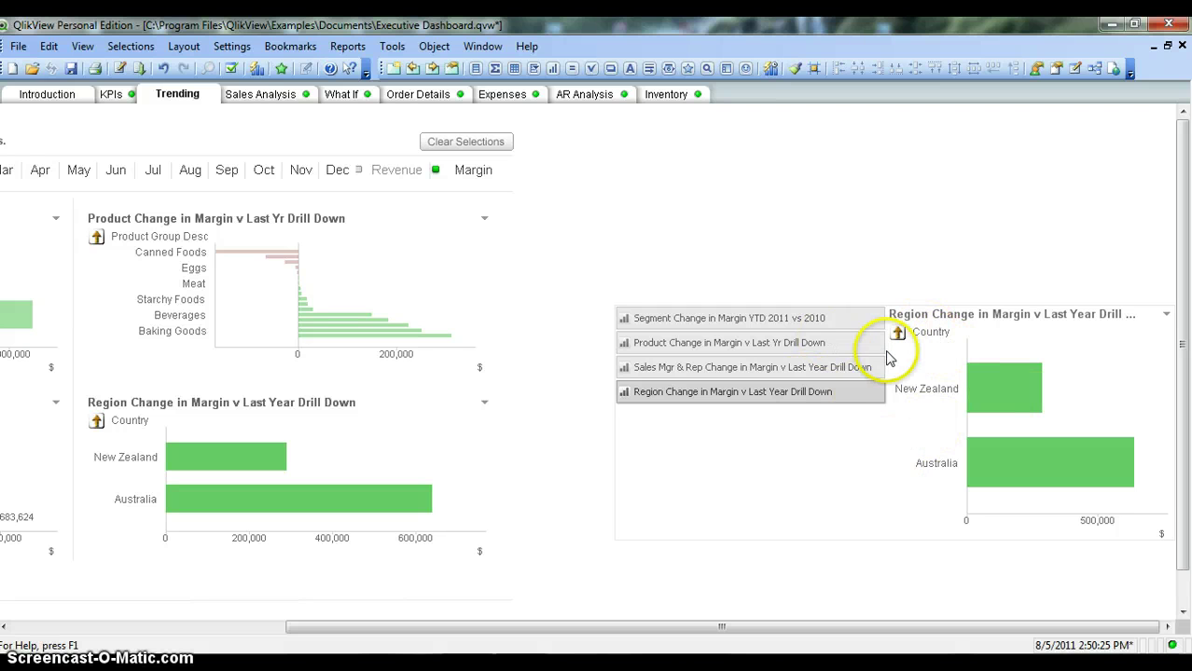
click(731, 328)
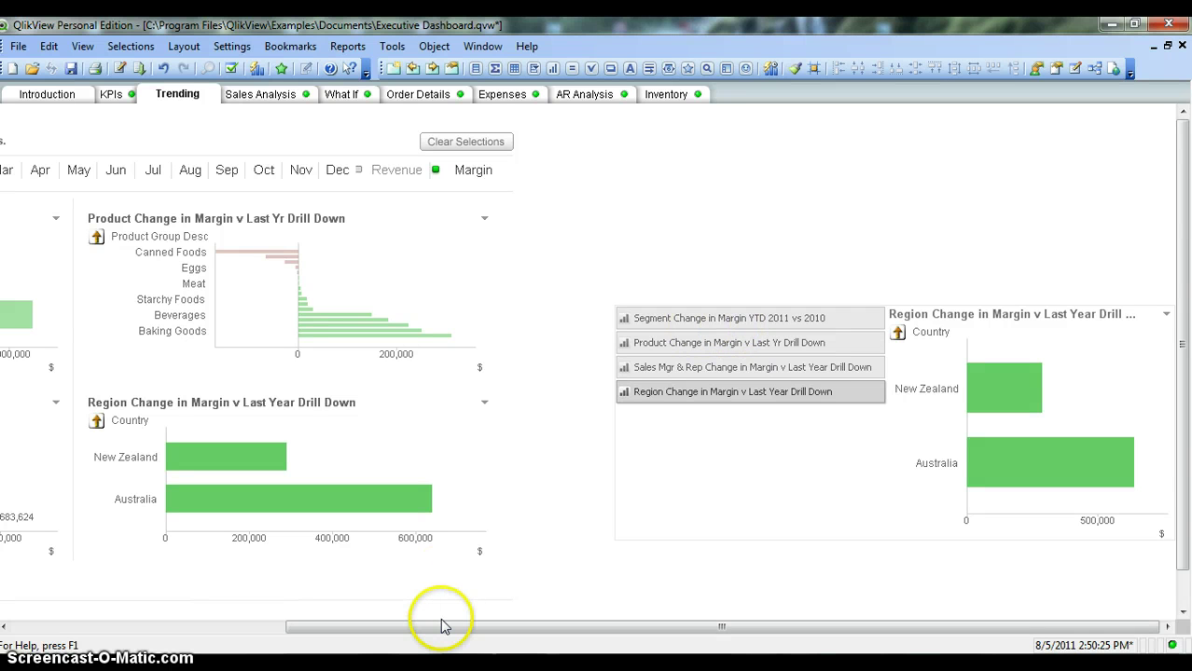
- Delete the four original standalone margin-change charts from the Trending sheet, keeping the container
drag(438, 624, 140, 624)
click(474, 236)
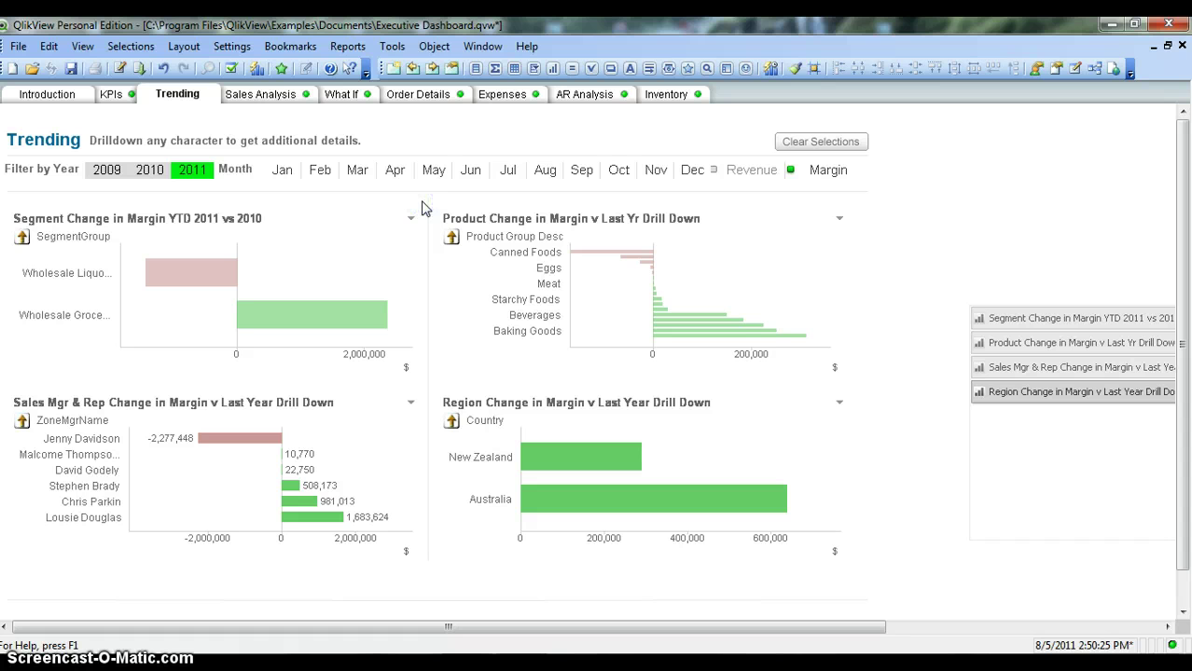
key(Delete)
click(545, 381)
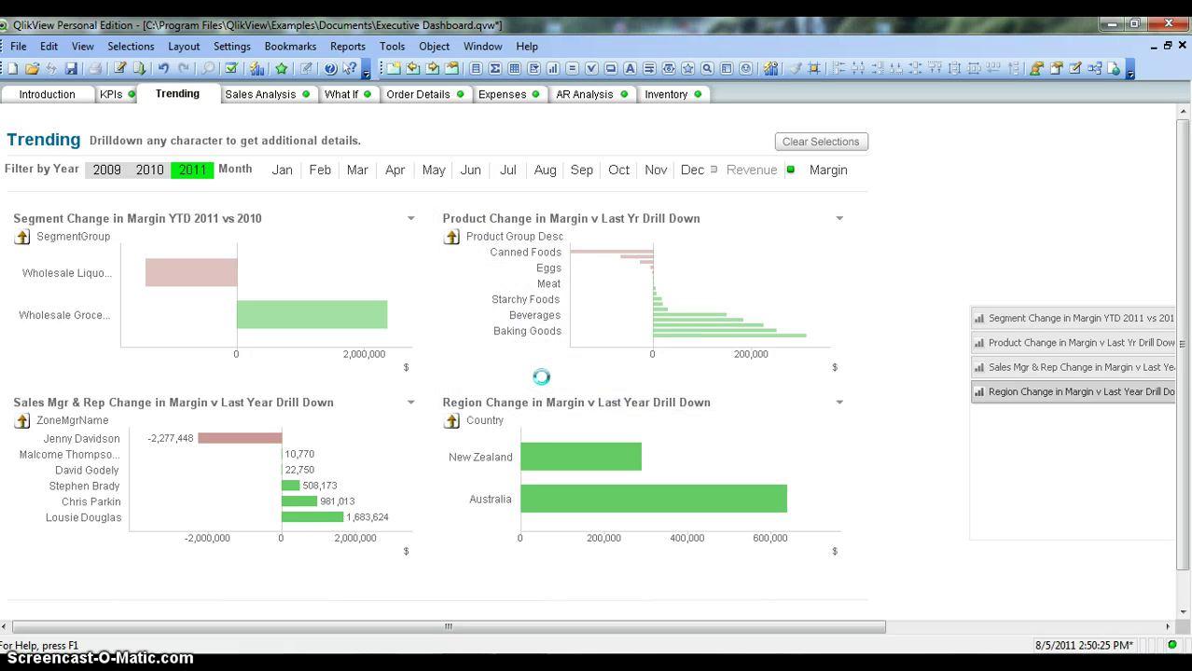
click(456, 302)
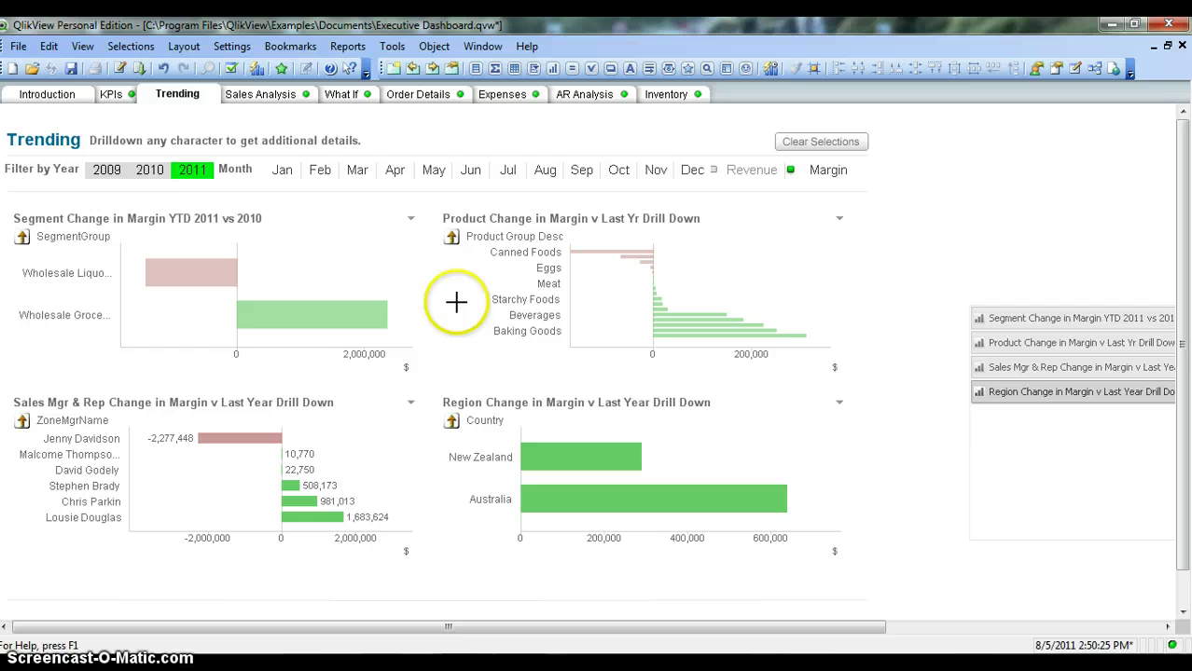
click(467, 219)
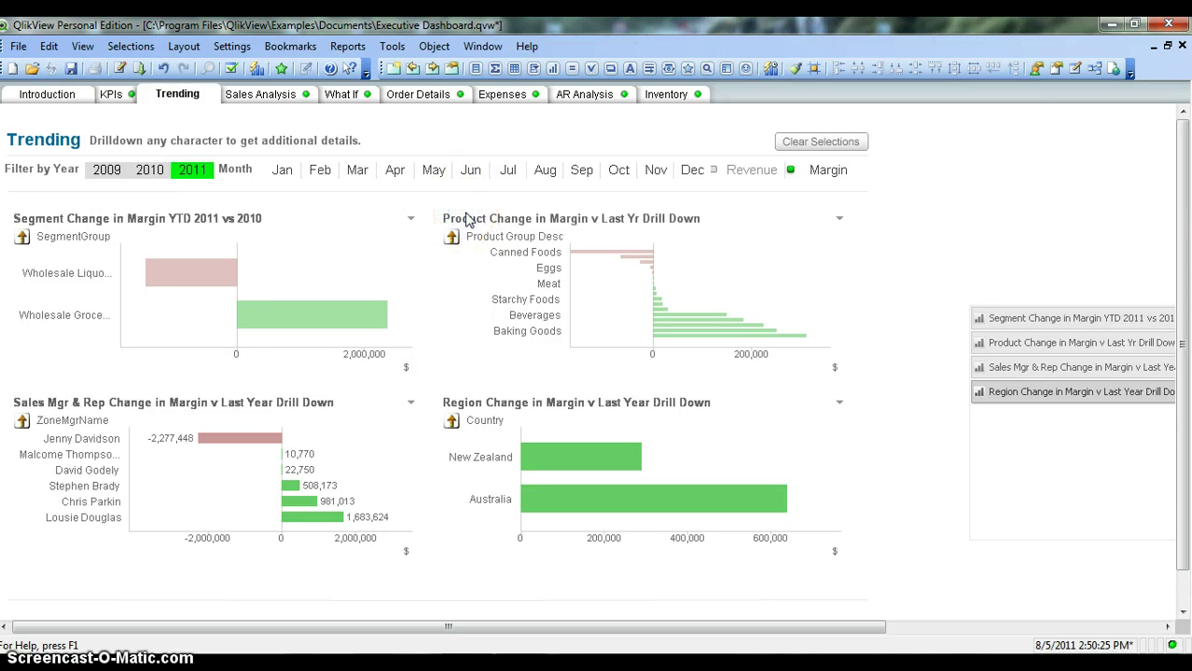
key(Delete)
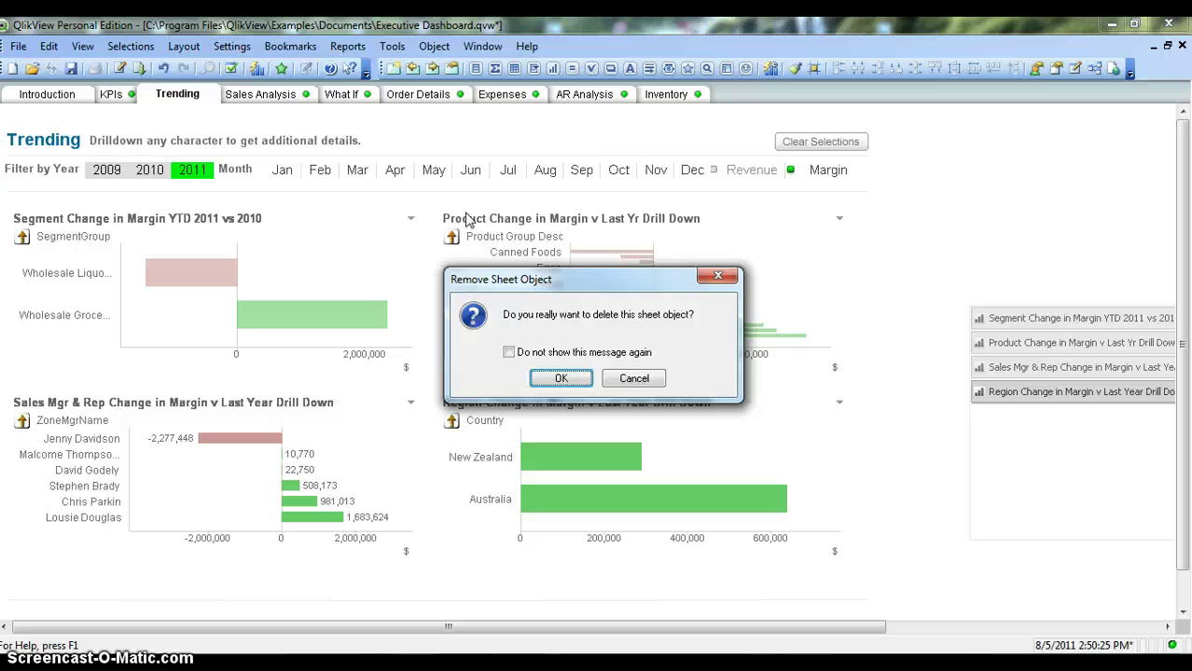
click(552, 382)
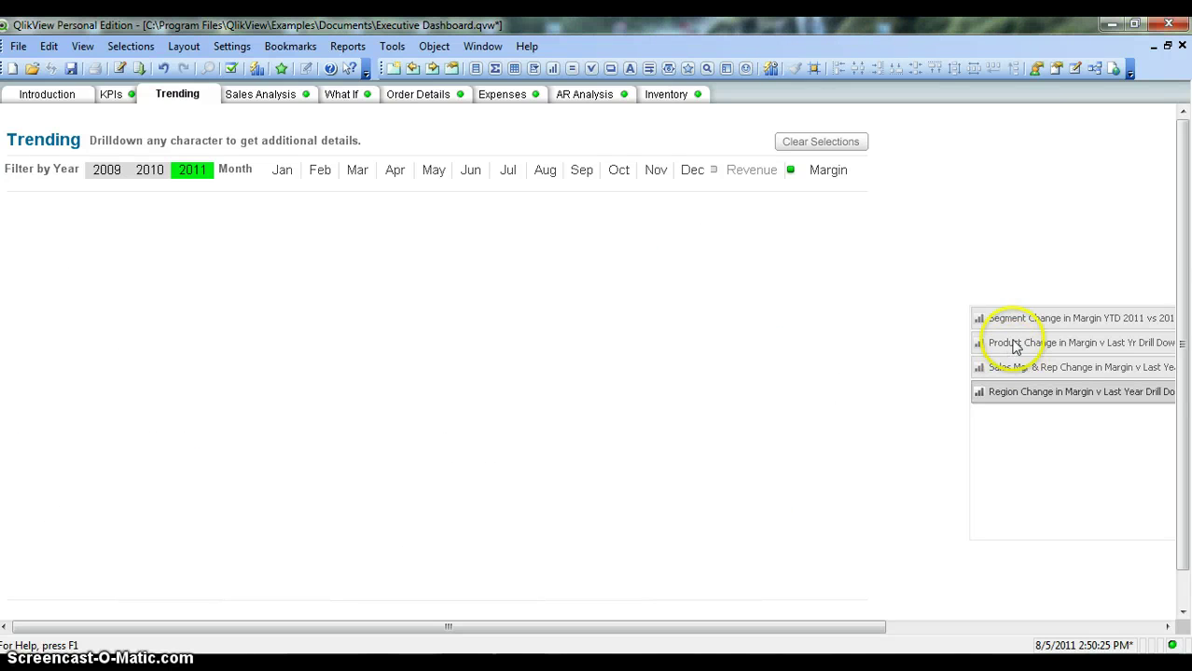
- Give the container object the caption title "Container" in its properties and confirm
drag(878, 628, 1104, 631)
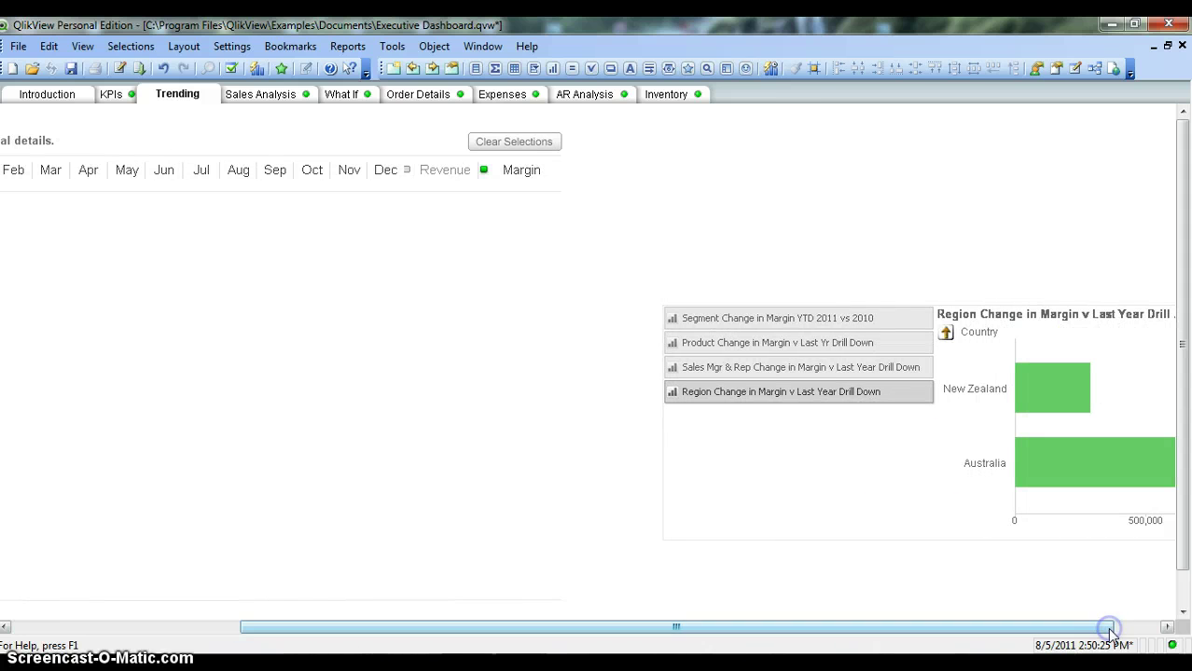
right_click(816, 317)
click(833, 321)
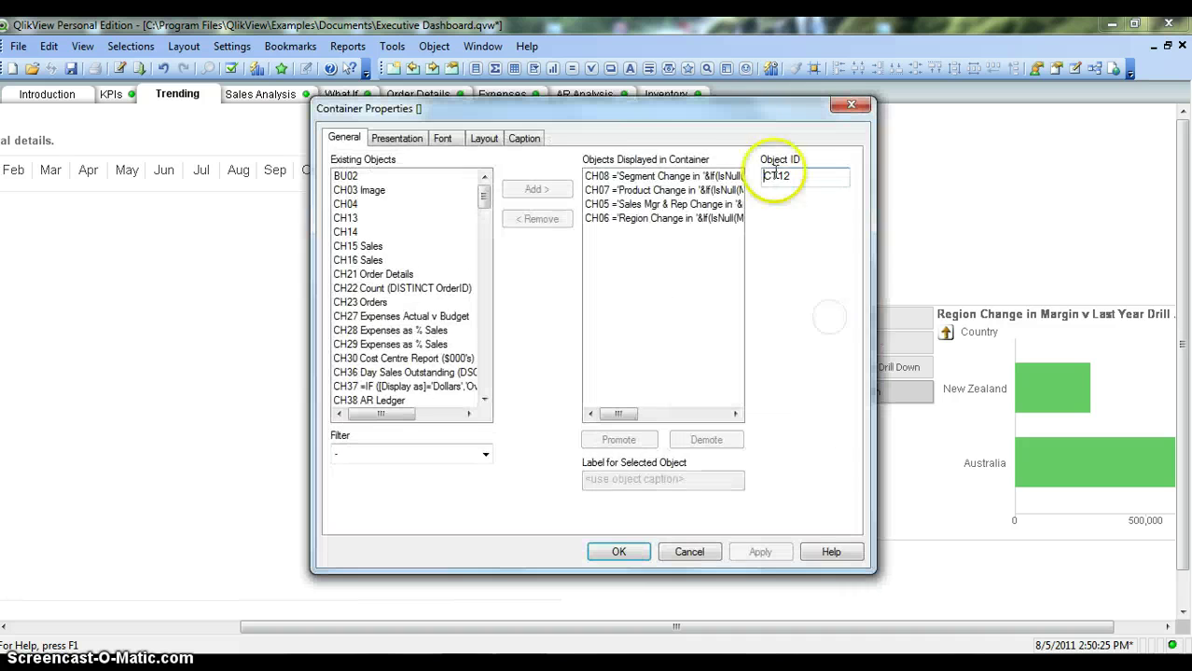
click(523, 138)
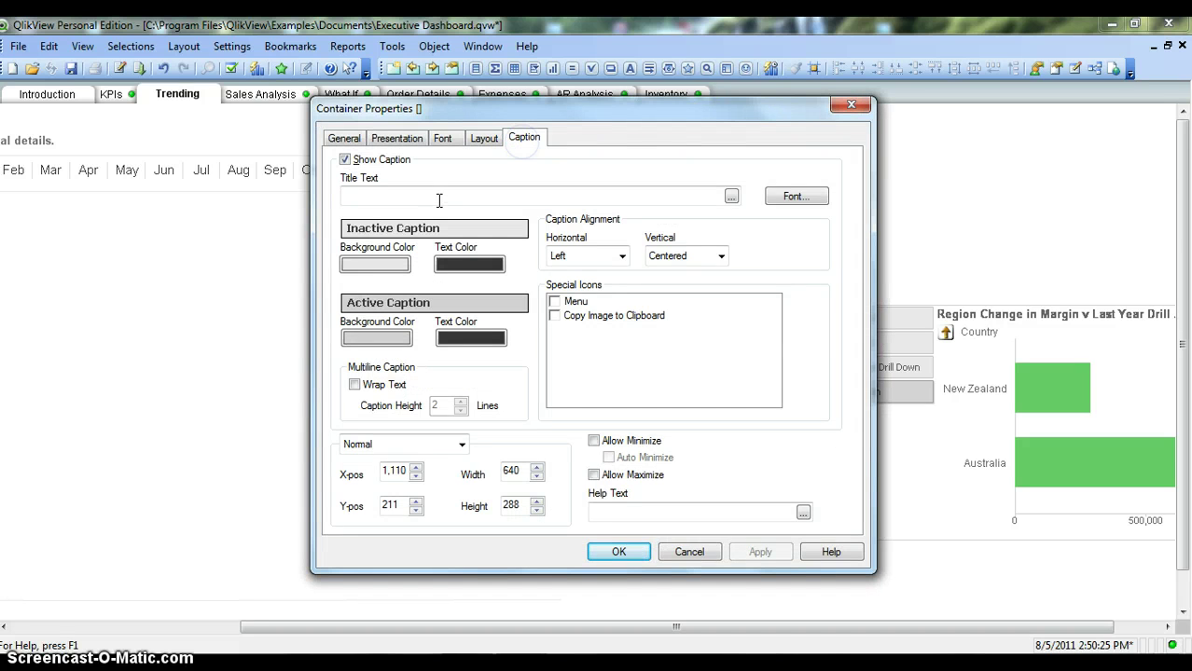
click(439, 200)
text(V)
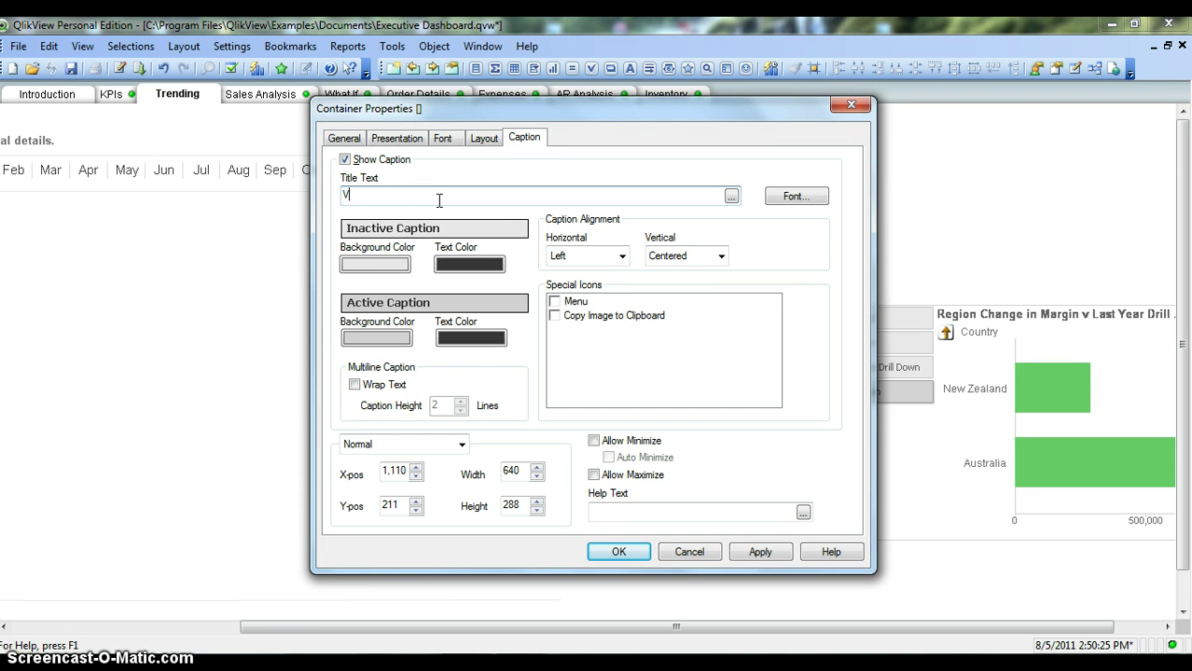
text(ontainer)
click(619, 551)
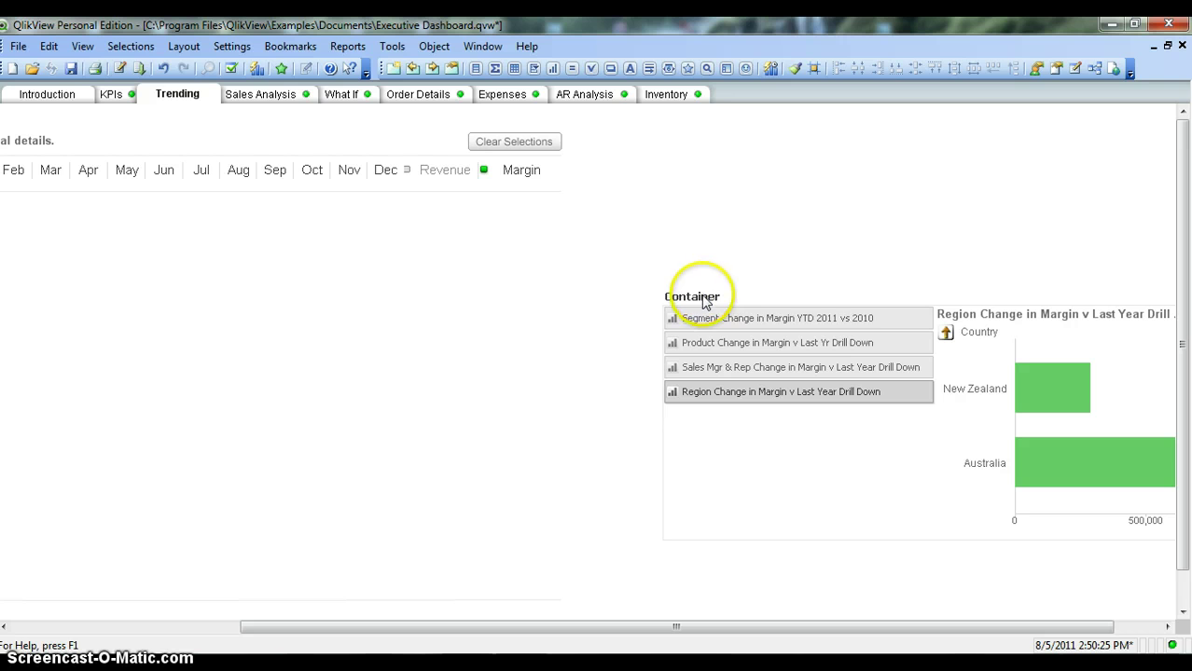
- Move the container to the sheet's left edge directly beneath the year and month filters, and enlarge it slightly in height and width
drag(703, 297, 153, 266)
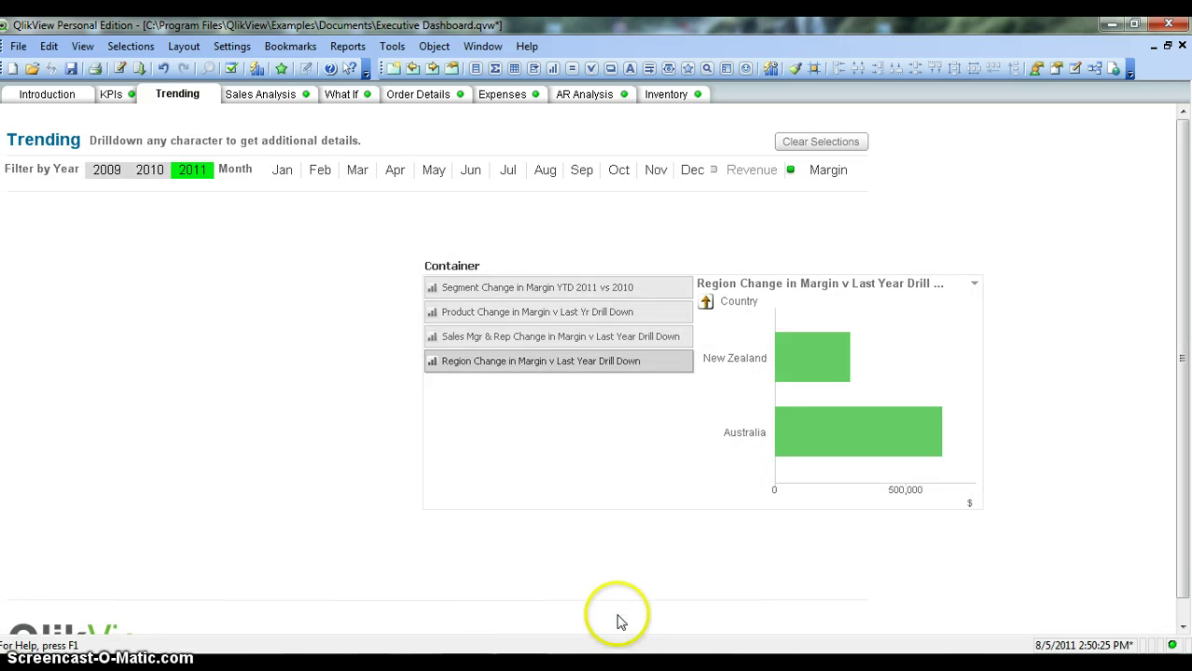
drag(447, 269, 41, 203)
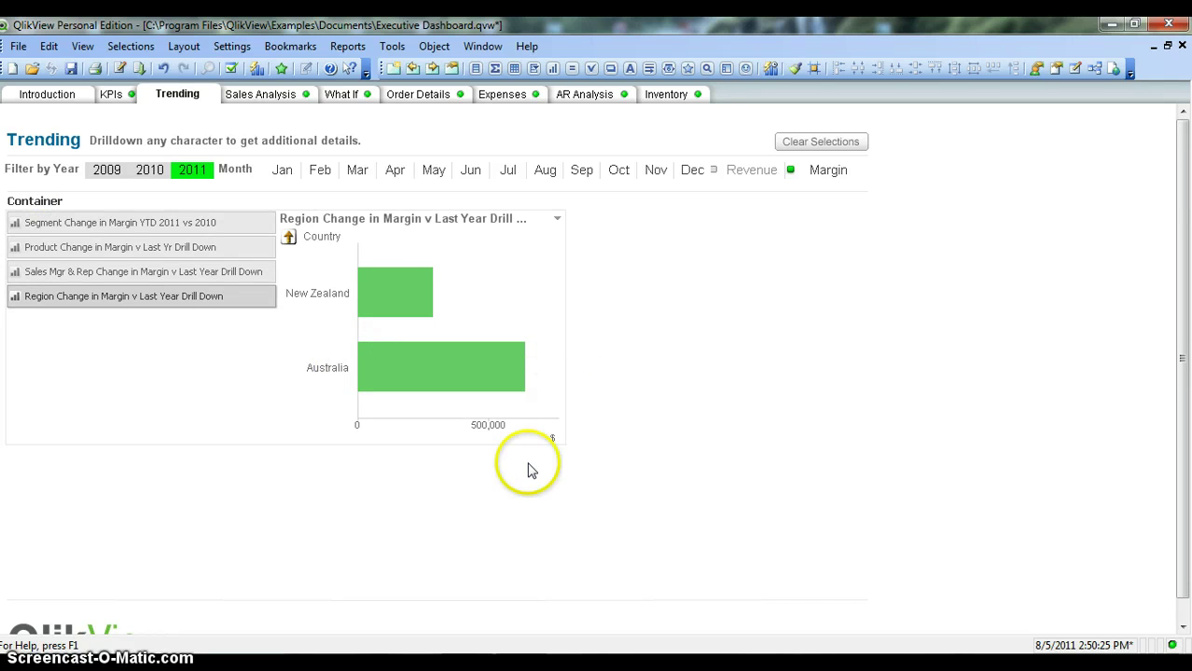
drag(284, 444, 281, 470)
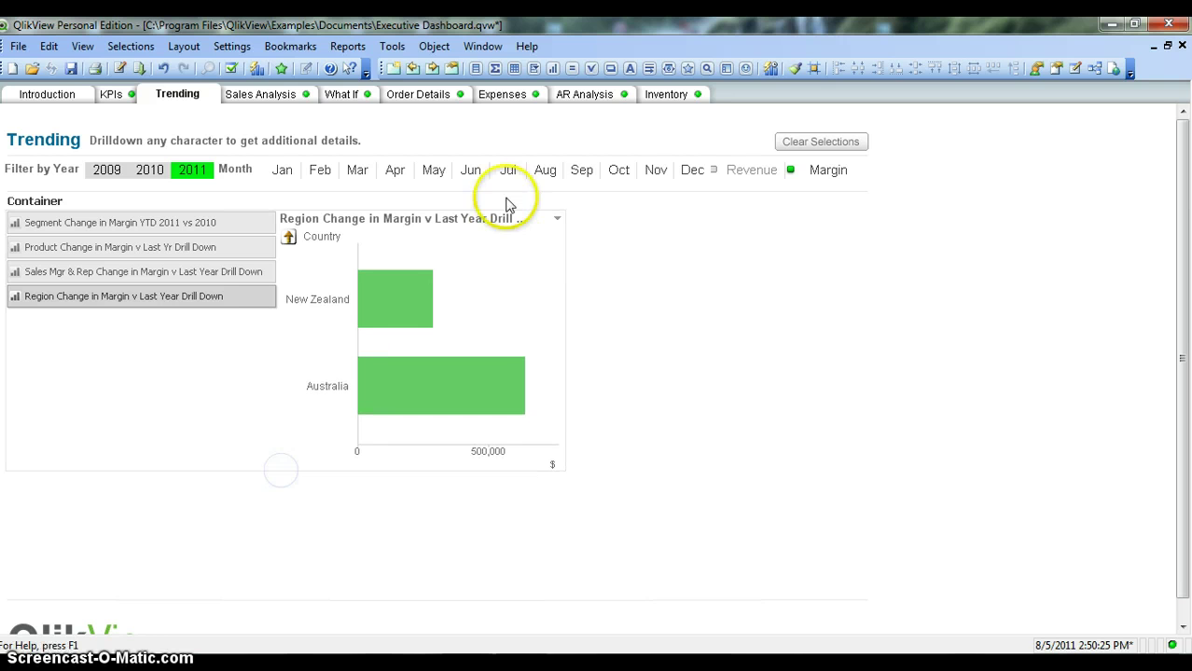
drag(563, 259, 614, 258)
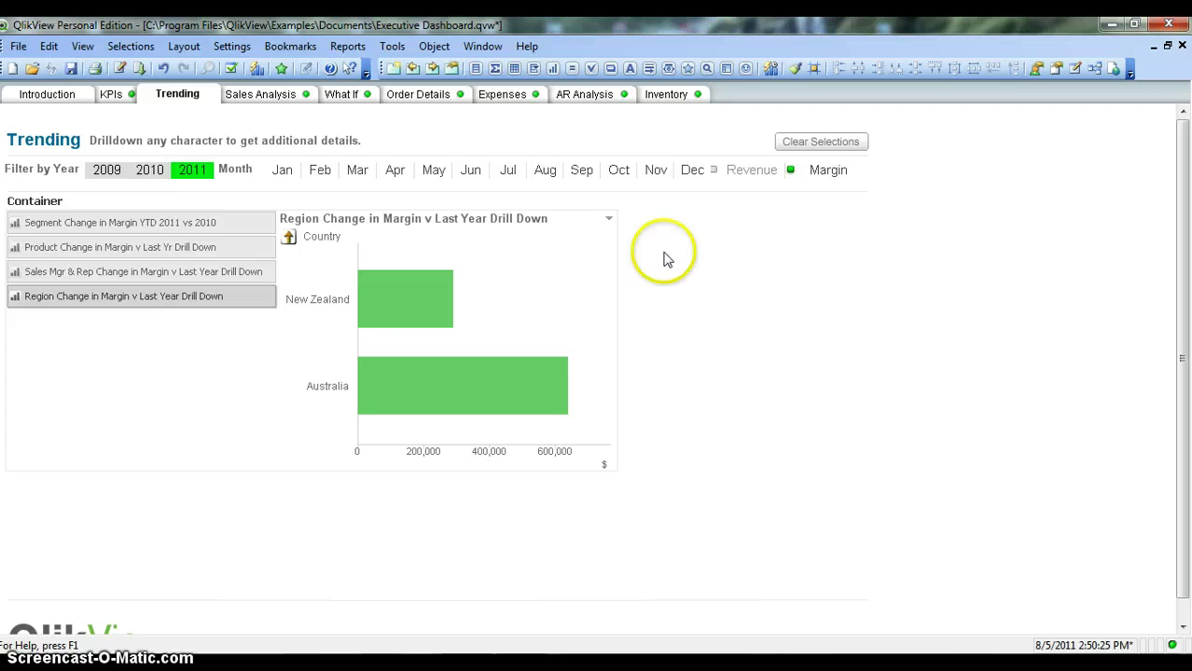
click(710, 269)
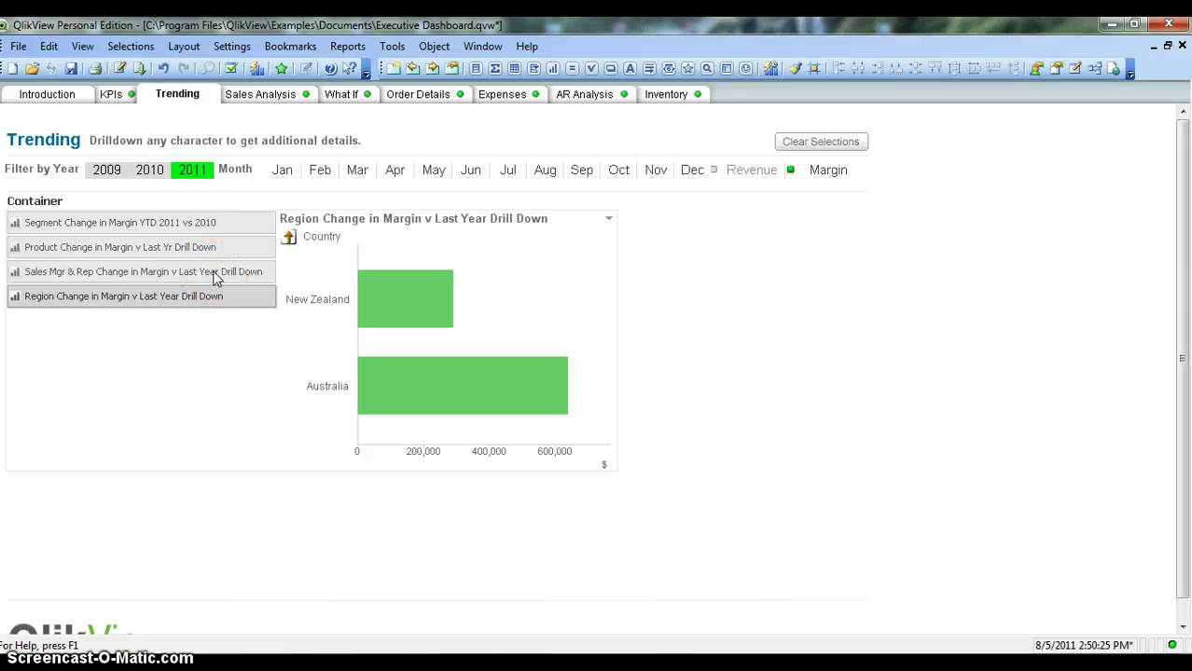
- Display the container's Segment, Product, Sales Mgr & Rep and Region charts one after another
click(173, 224)
click(185, 251)
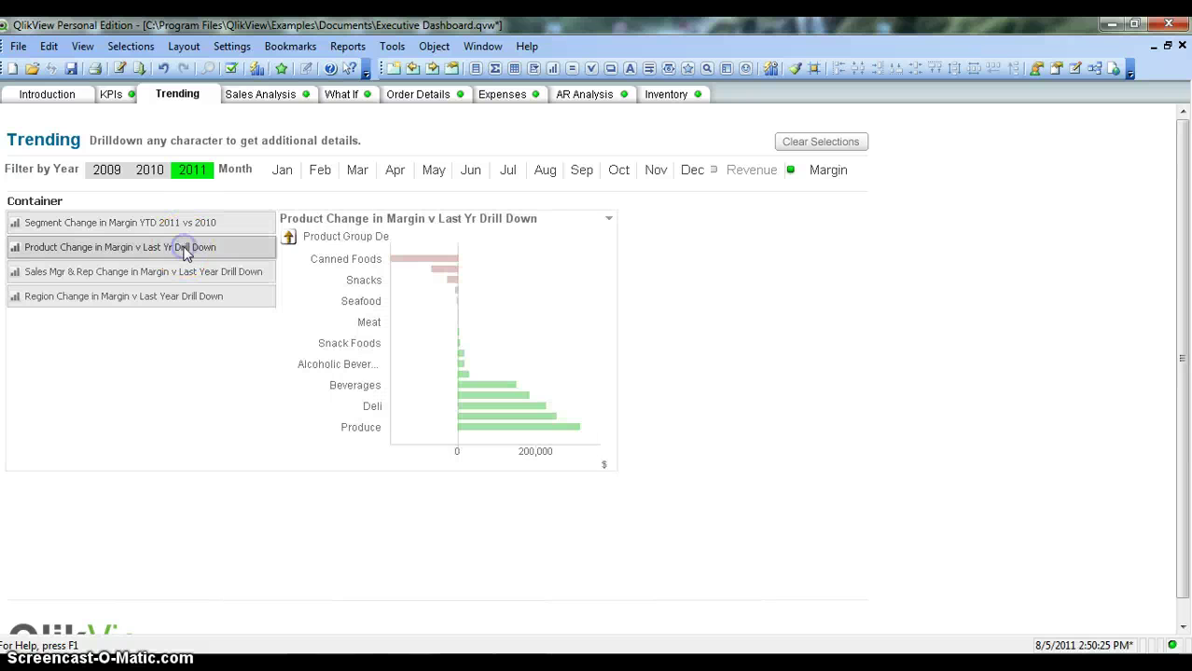
click(187, 275)
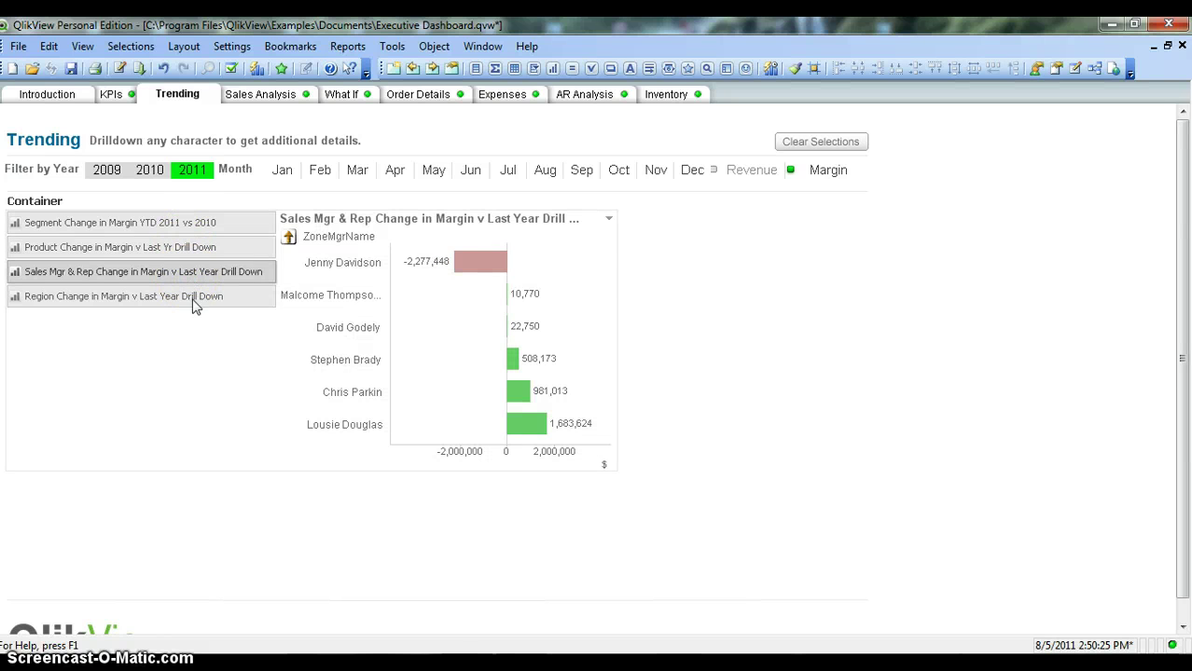
click(192, 297)
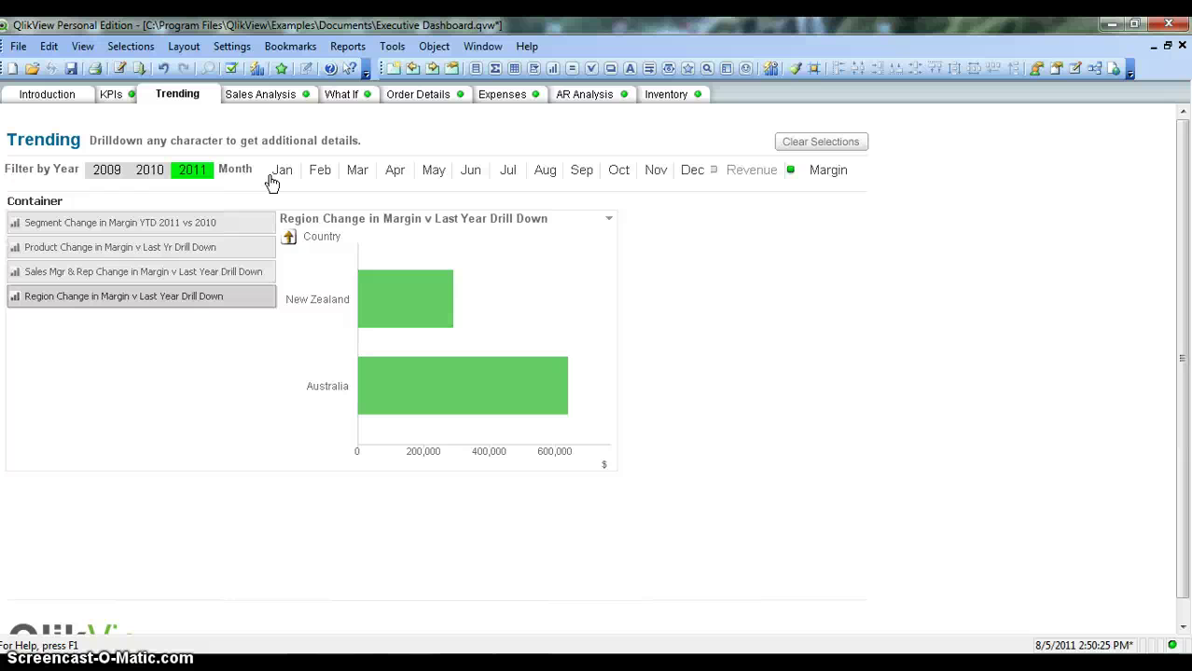
- Look through the Sales Analysis, What If, Order Details, Expenses, AR Analysis and Inventory sheets for their object layouts, and return to Trending
click(269, 97)
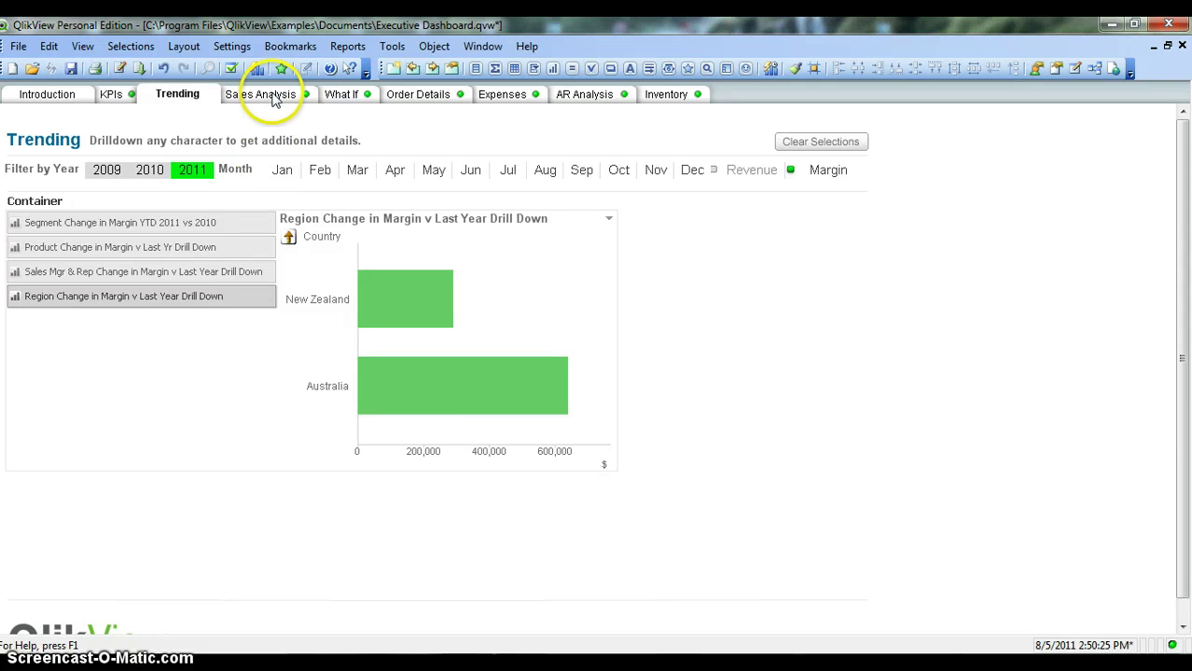
click(341, 96)
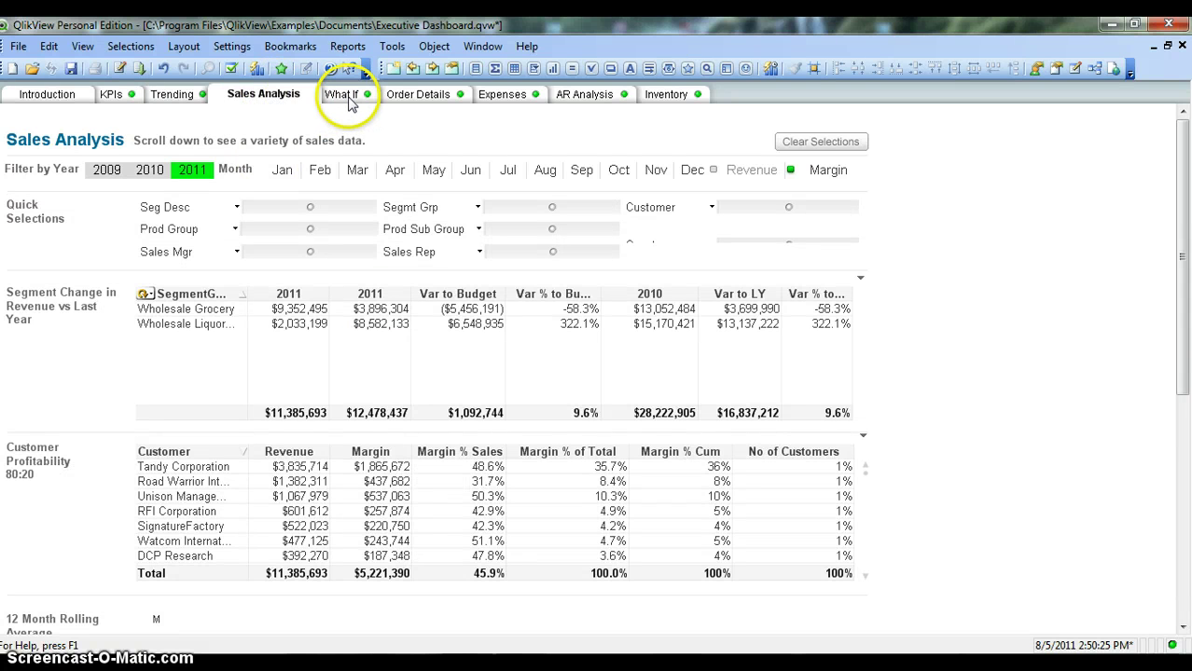
click(419, 96)
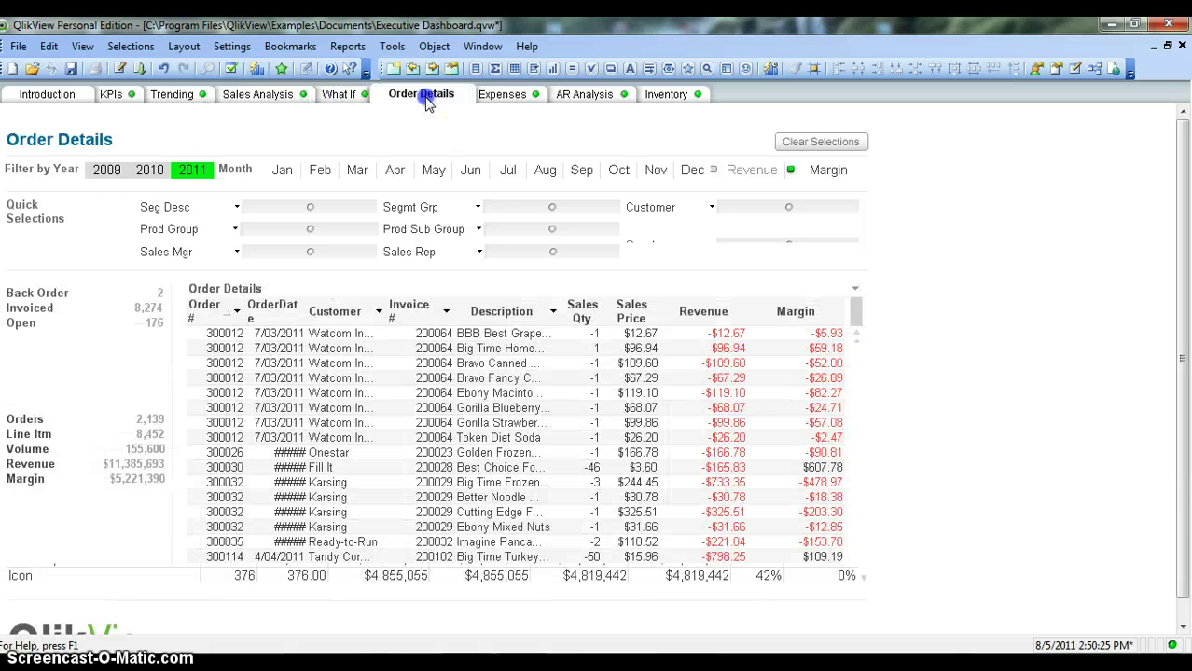
click(506, 100)
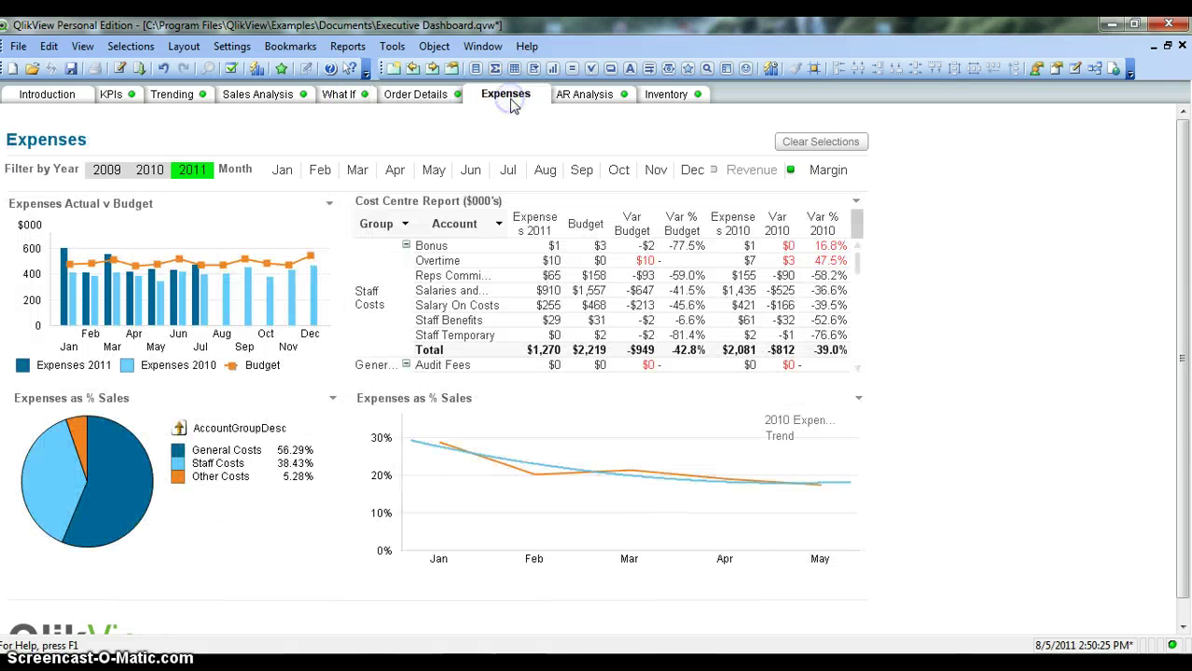
click(599, 97)
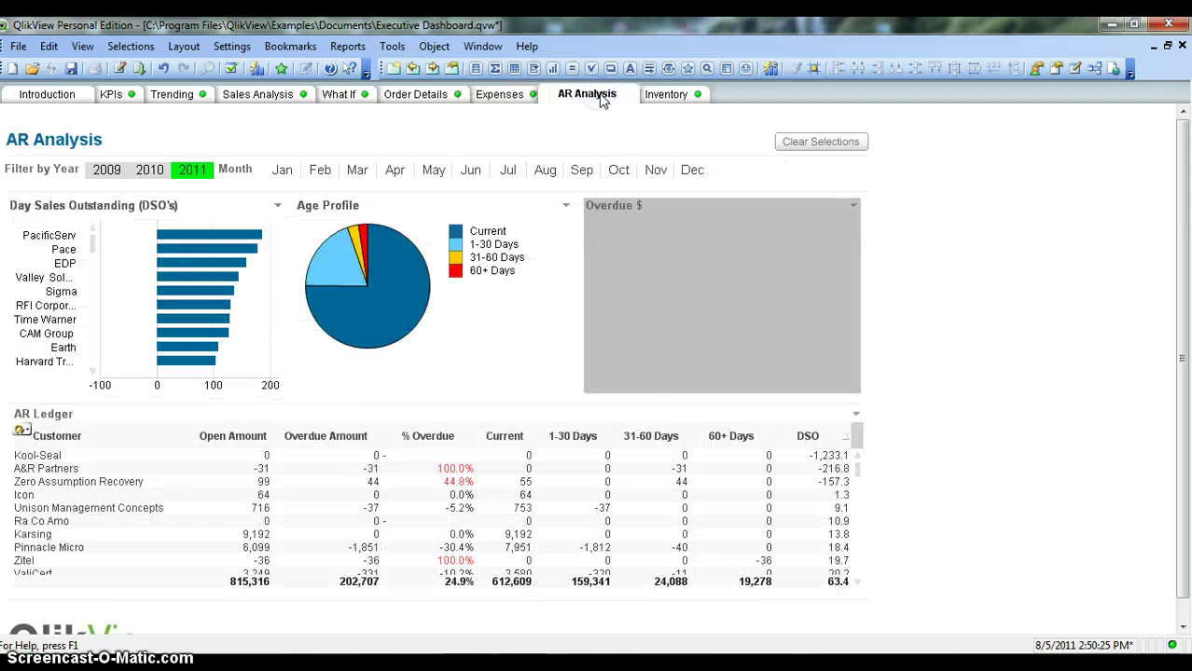
click(655, 100)
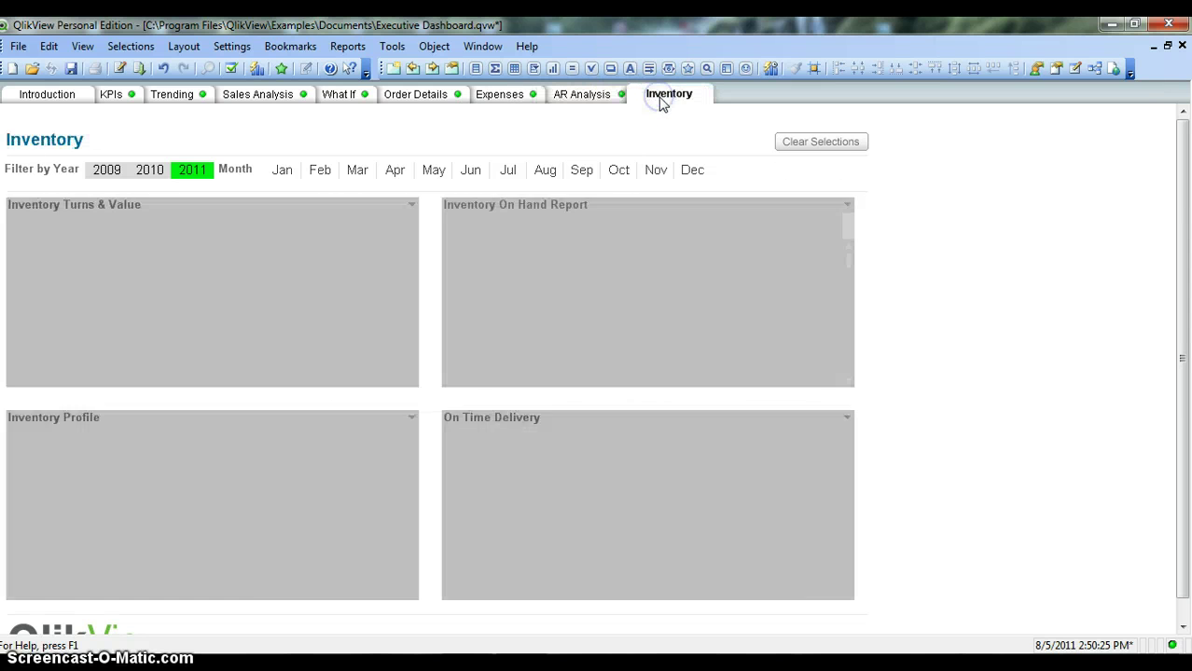
click(437, 97)
click(341, 97)
click(281, 97)
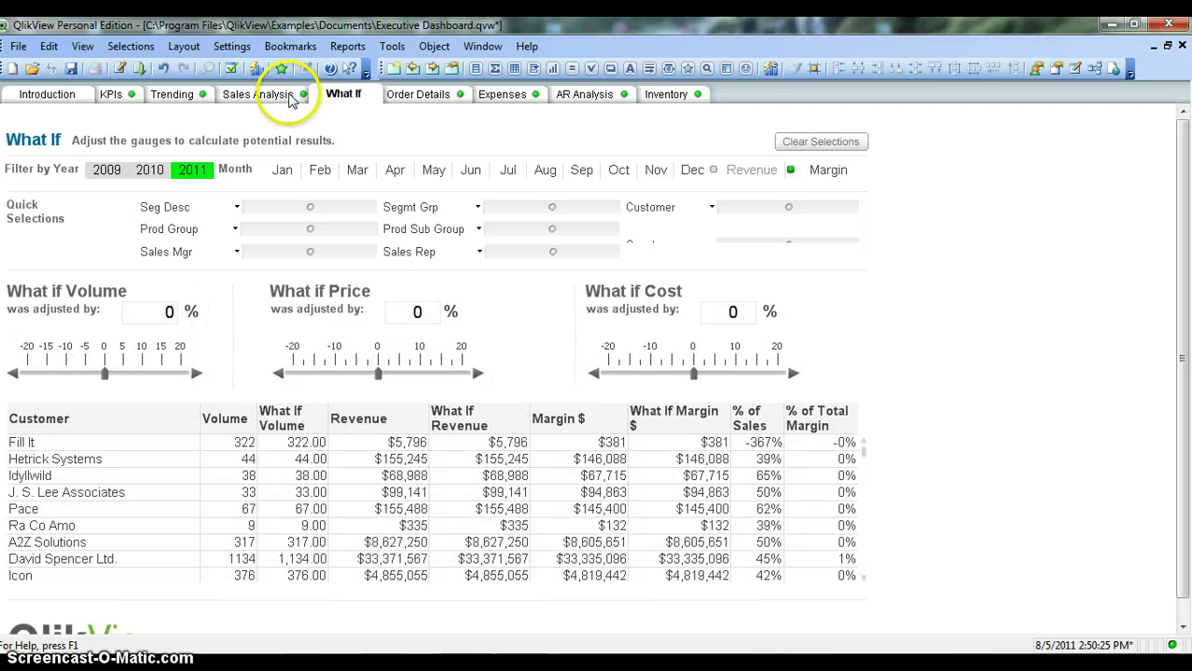
click(181, 97)
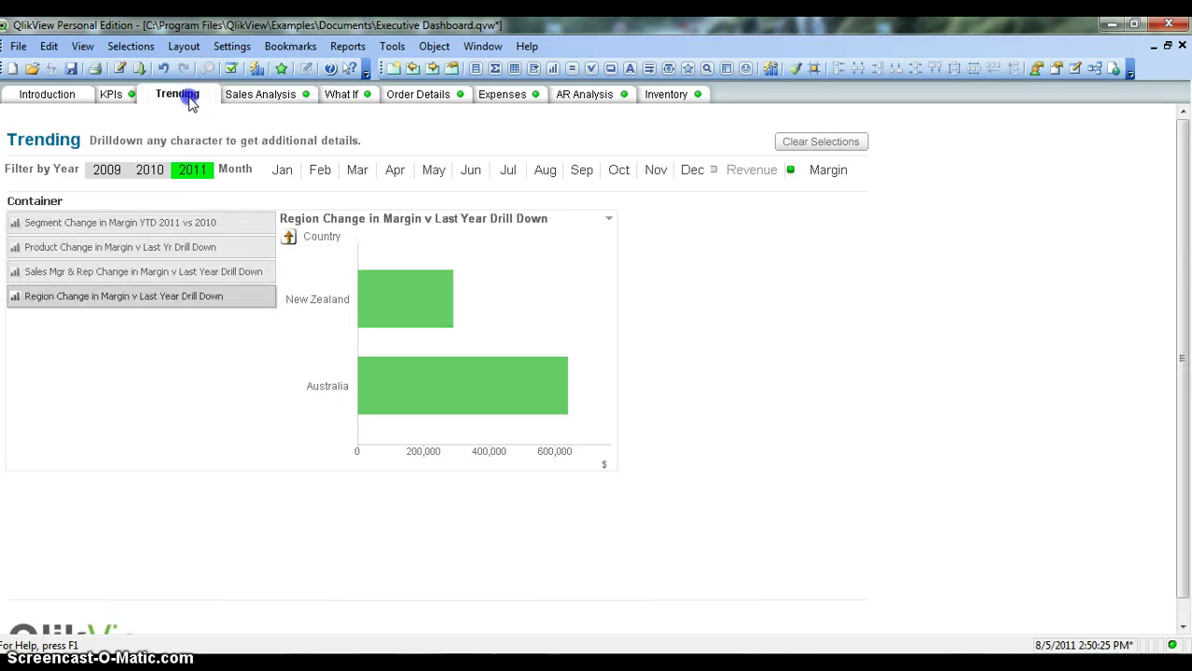
click(640, 312)
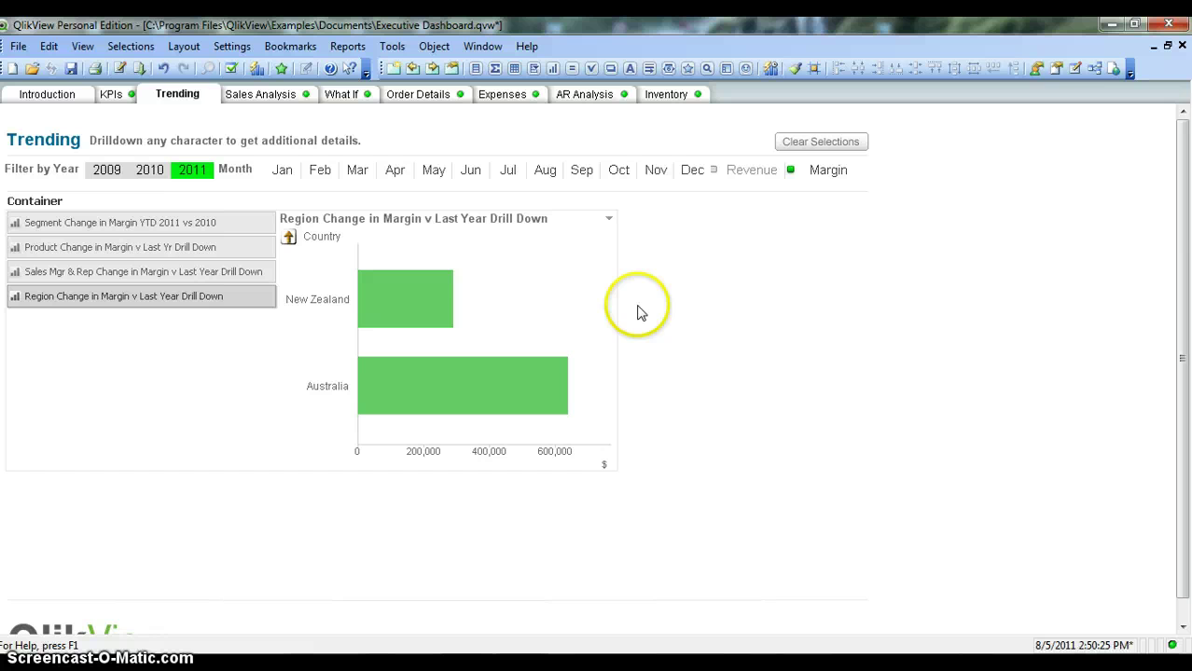
- Add list boxes to the Trending sheet for all available fields from Customer through Fiscal Quarter
right_click(722, 318)
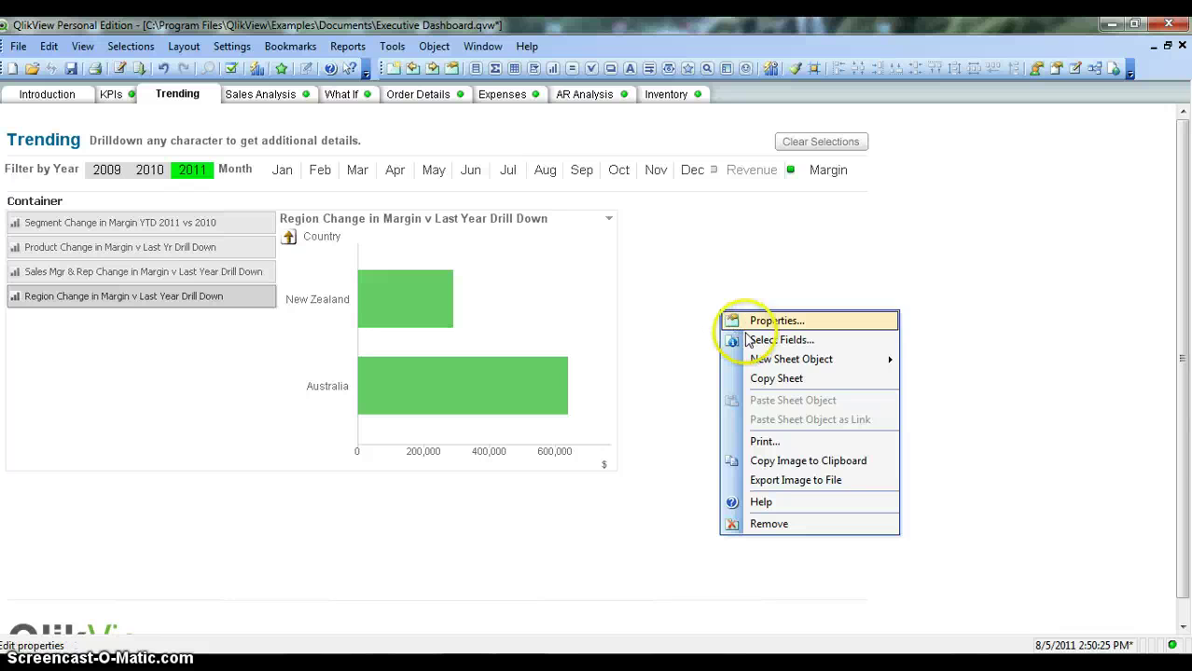
click(752, 340)
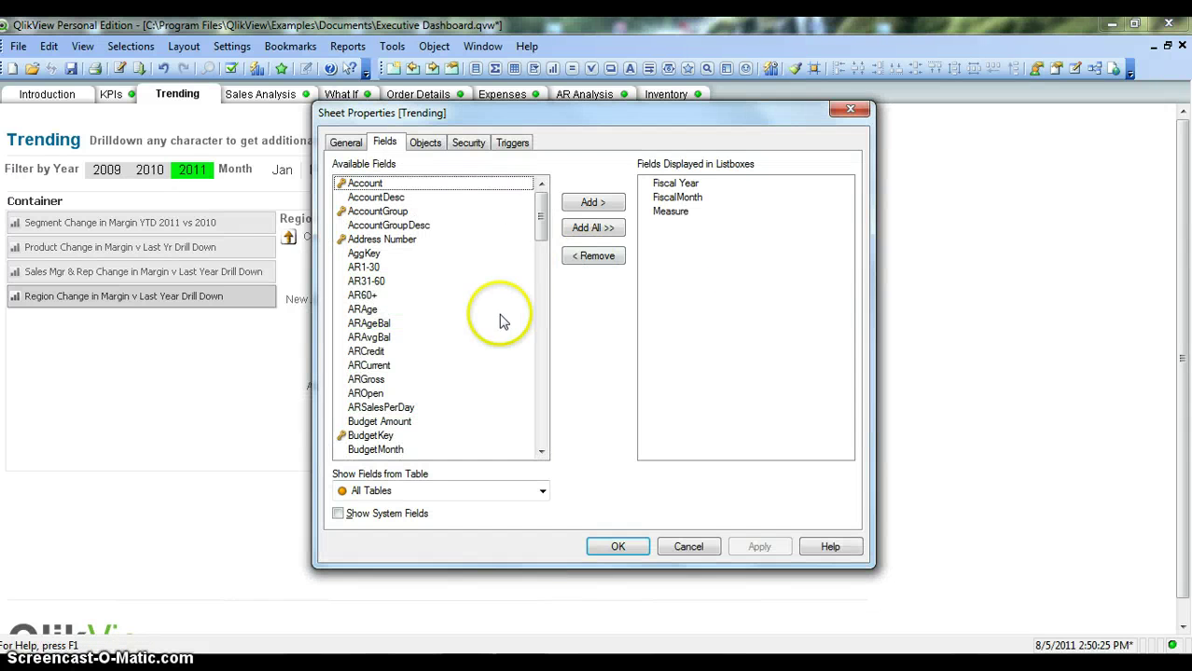
drag(541, 223, 541, 294)
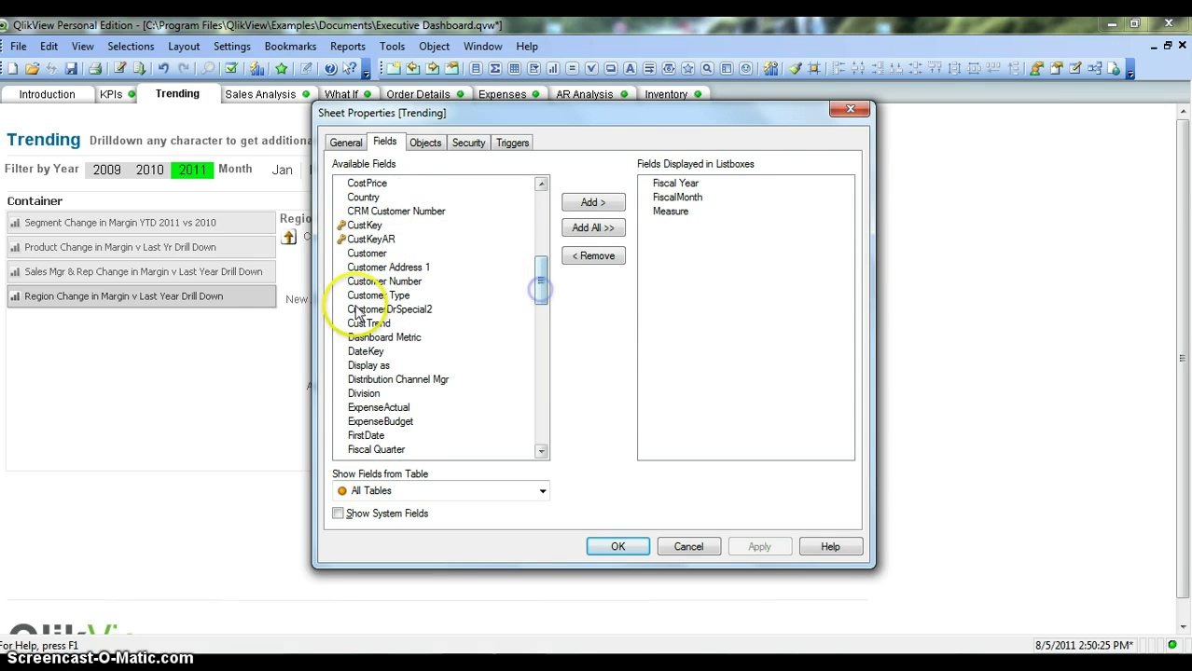
click(399, 254)
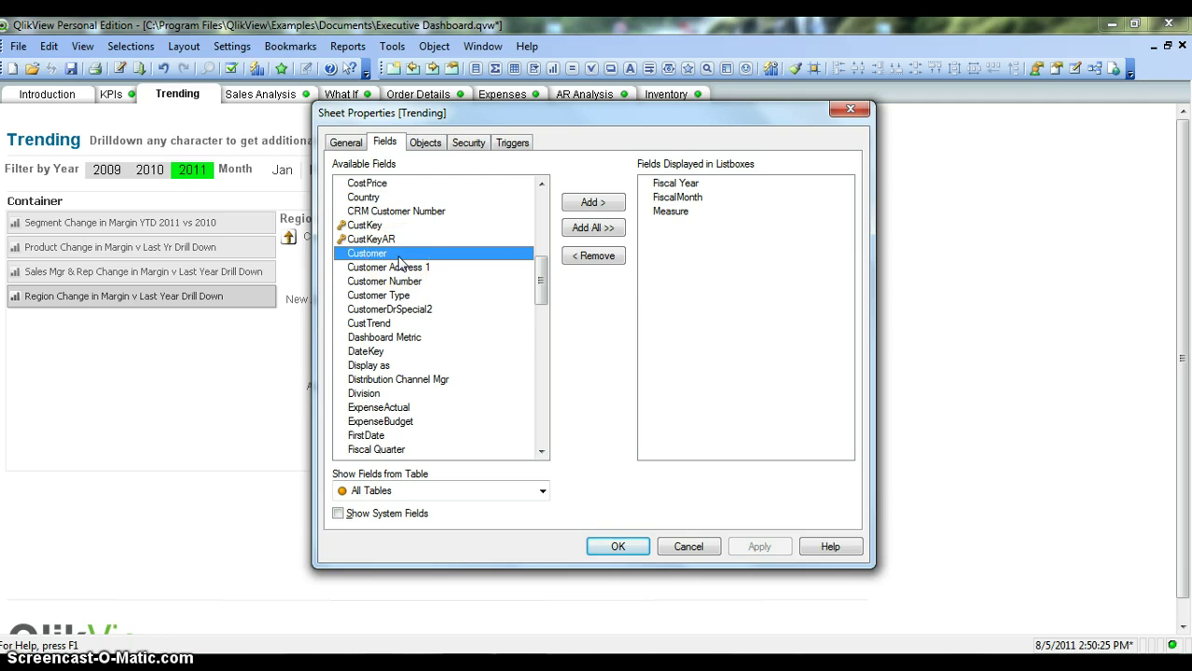
key(shift+Down)
key(shift+Down)
key(shift+Down)
key(shift+Down)
key(shift+Down)
key(shift+Down)
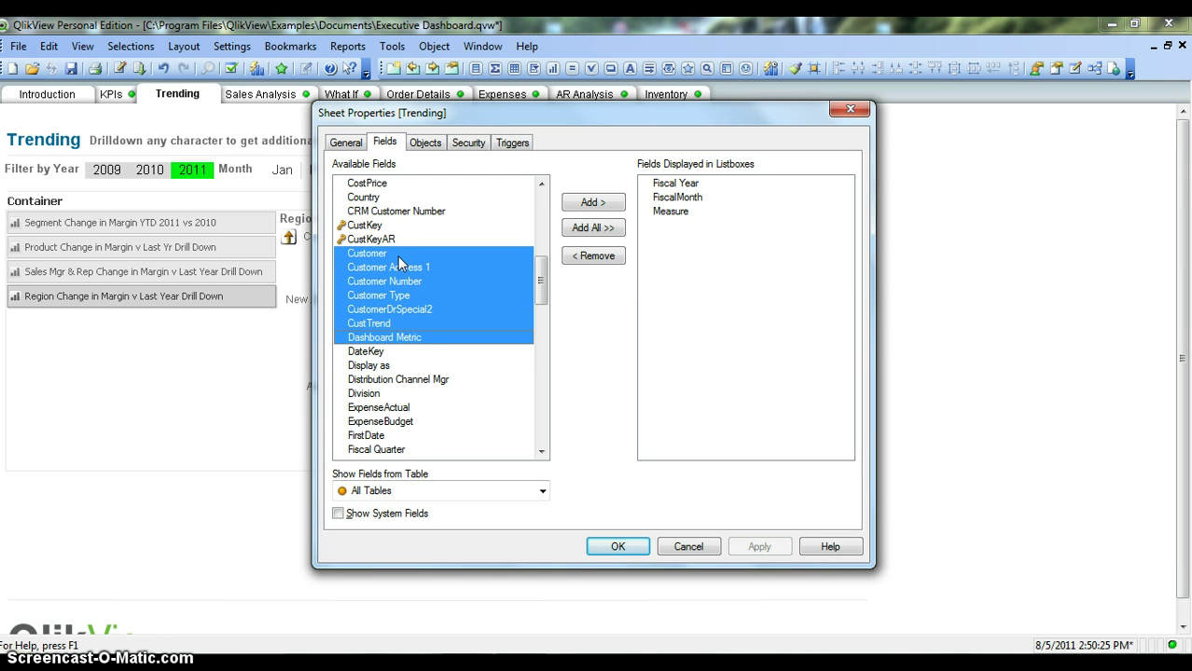
key(shift+Down)
key(shift+Down)
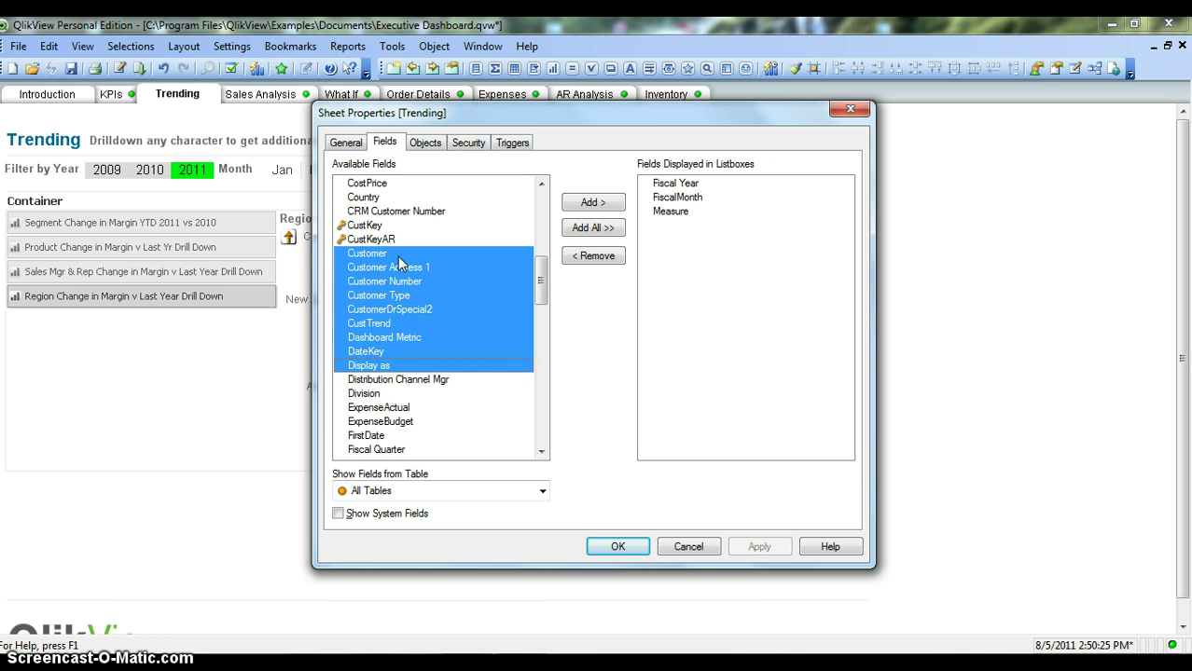
key(shift+Down)
key(shift+Down)
key(shift+Down)
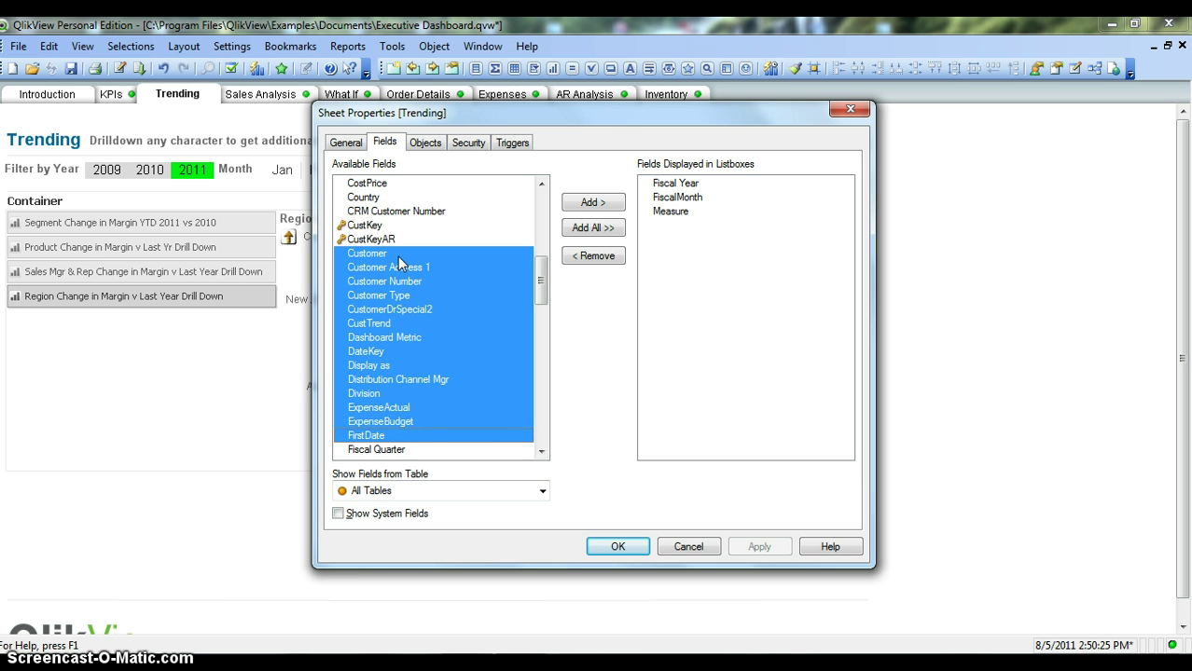
key(shift+Down)
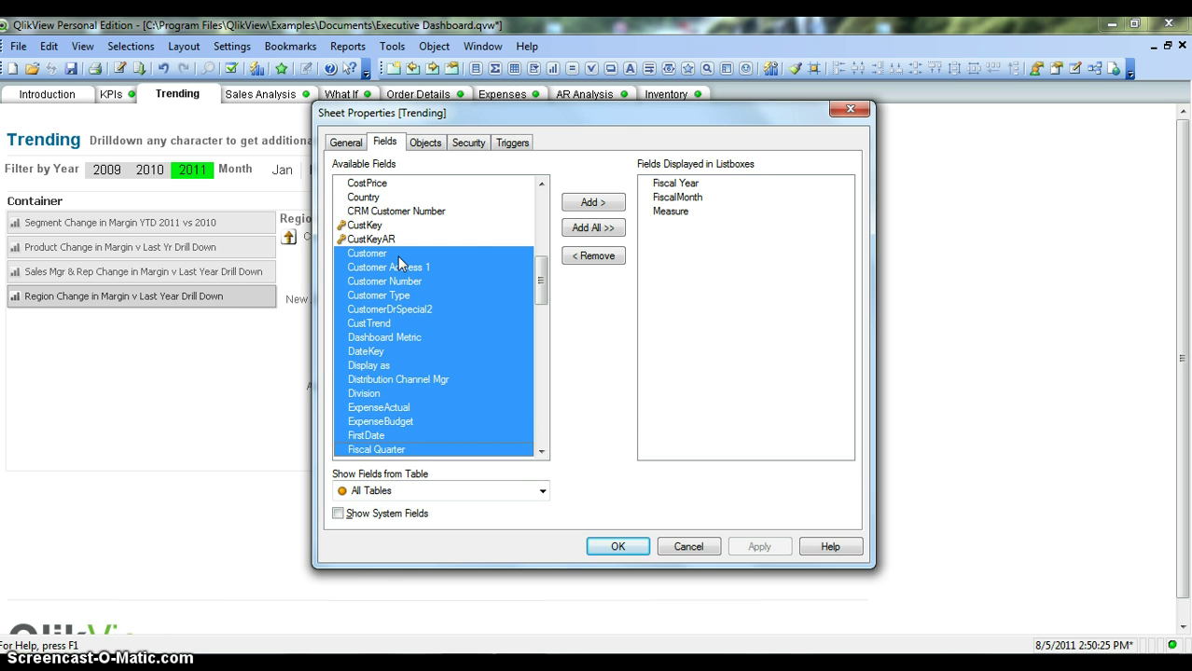
click(592, 203)
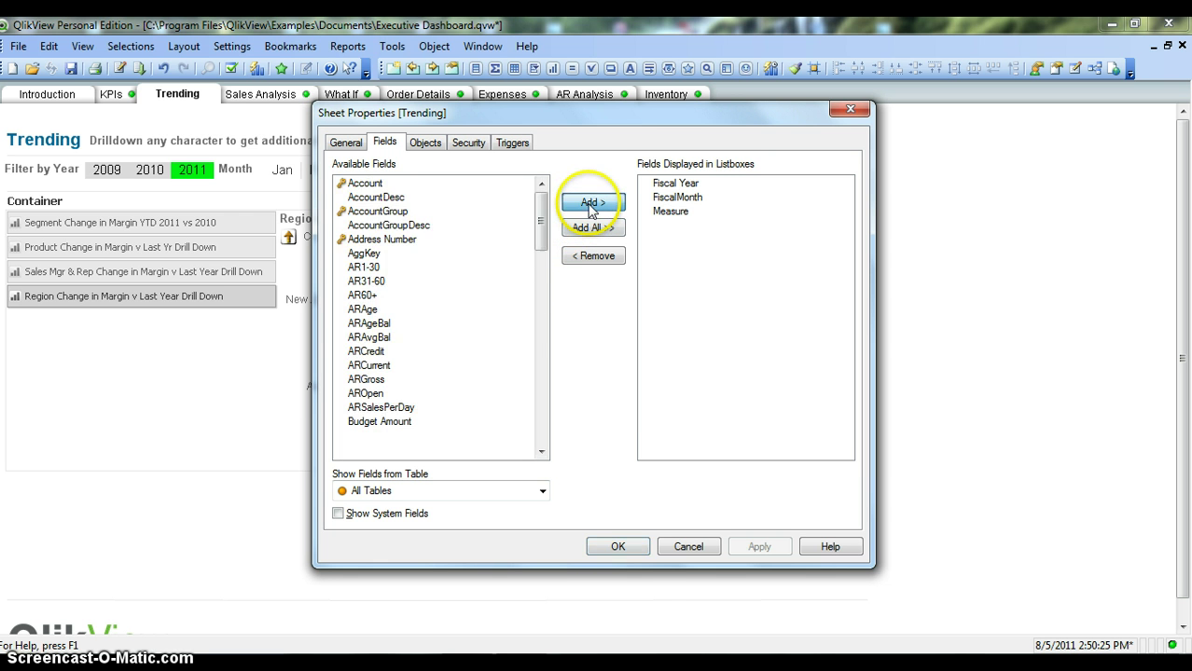
click(619, 547)
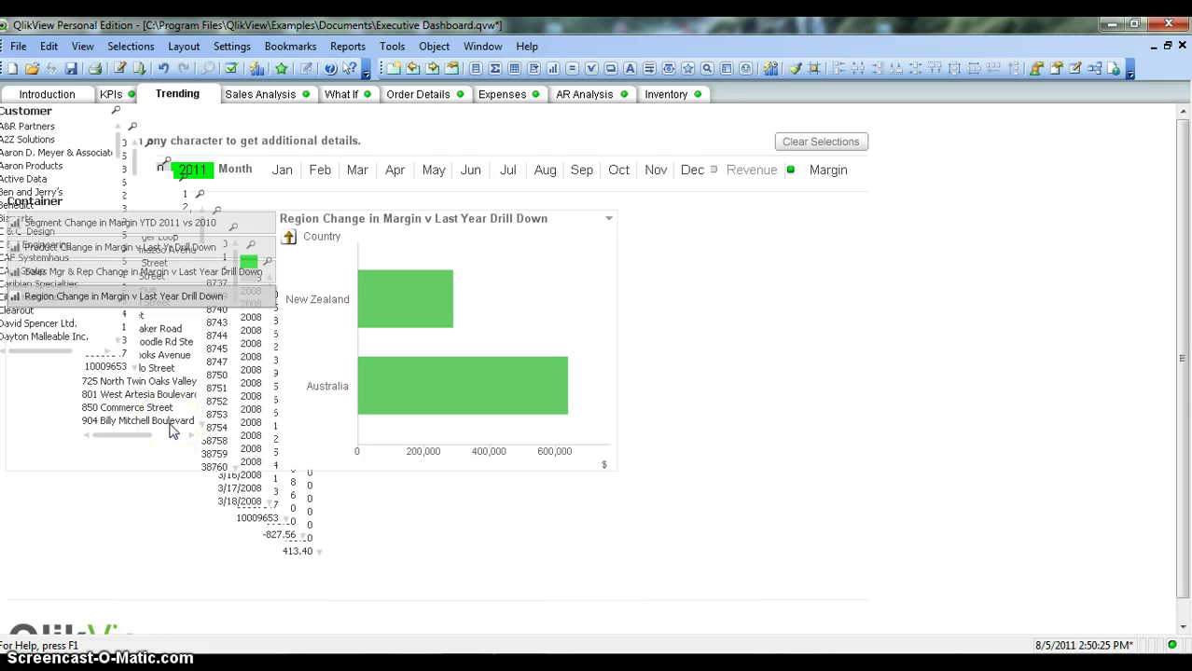
- Move the Customer and Customer Number list boxes out of the stack, side by side in the empty area beside the container
click(56, 162)
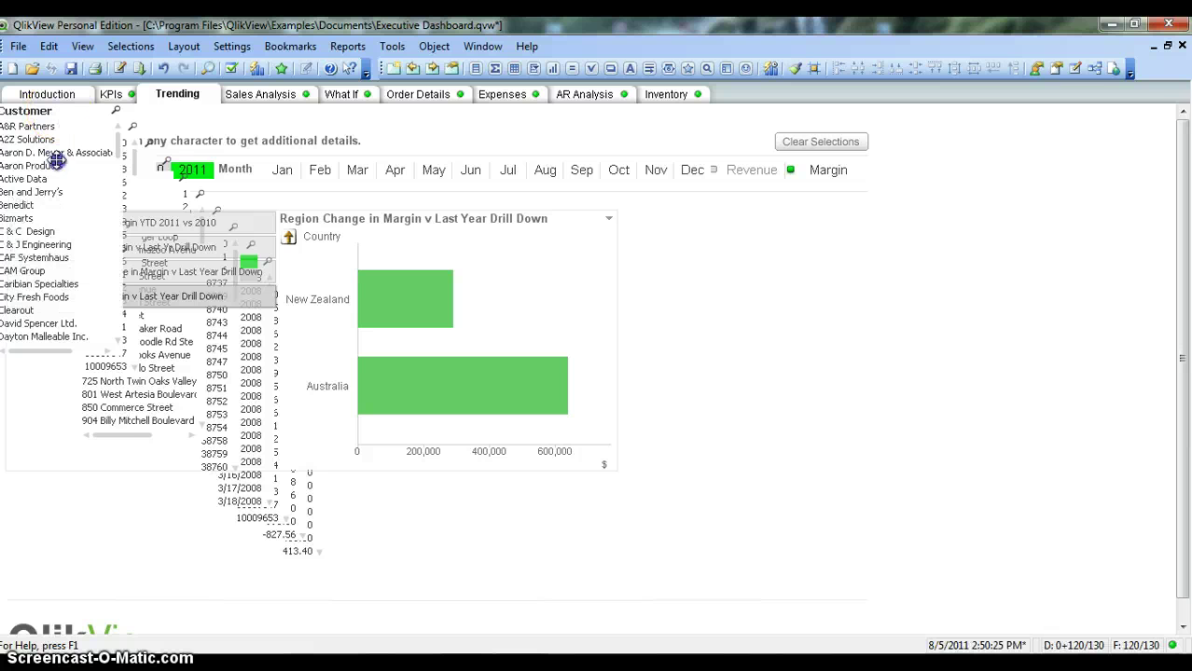
drag(57, 161, 702, 223)
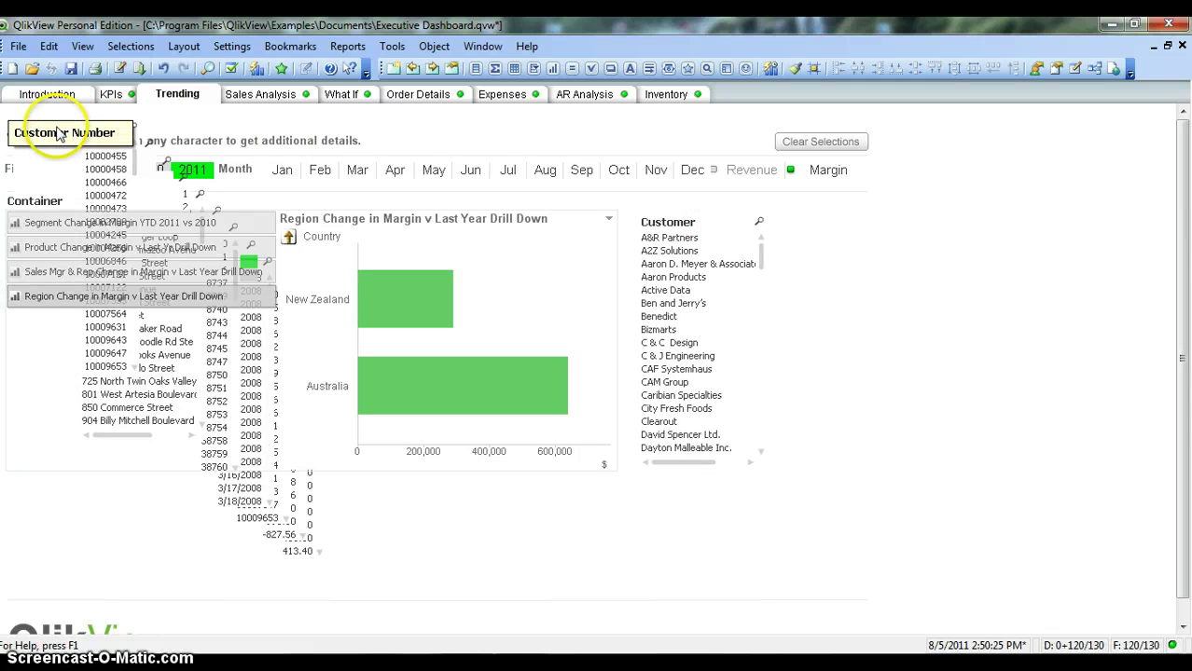
drag(58, 135, 832, 216)
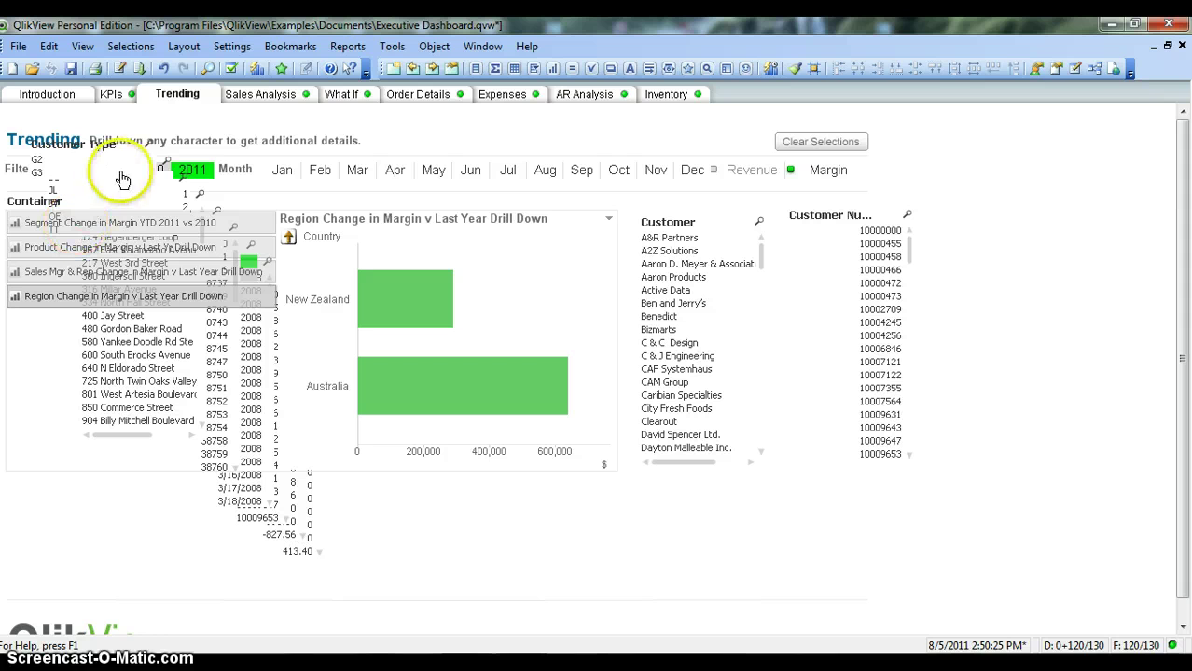
- Move the Customer Type list box out of the stack to the empty area below the chart container
drag(103, 144, 75, 504)
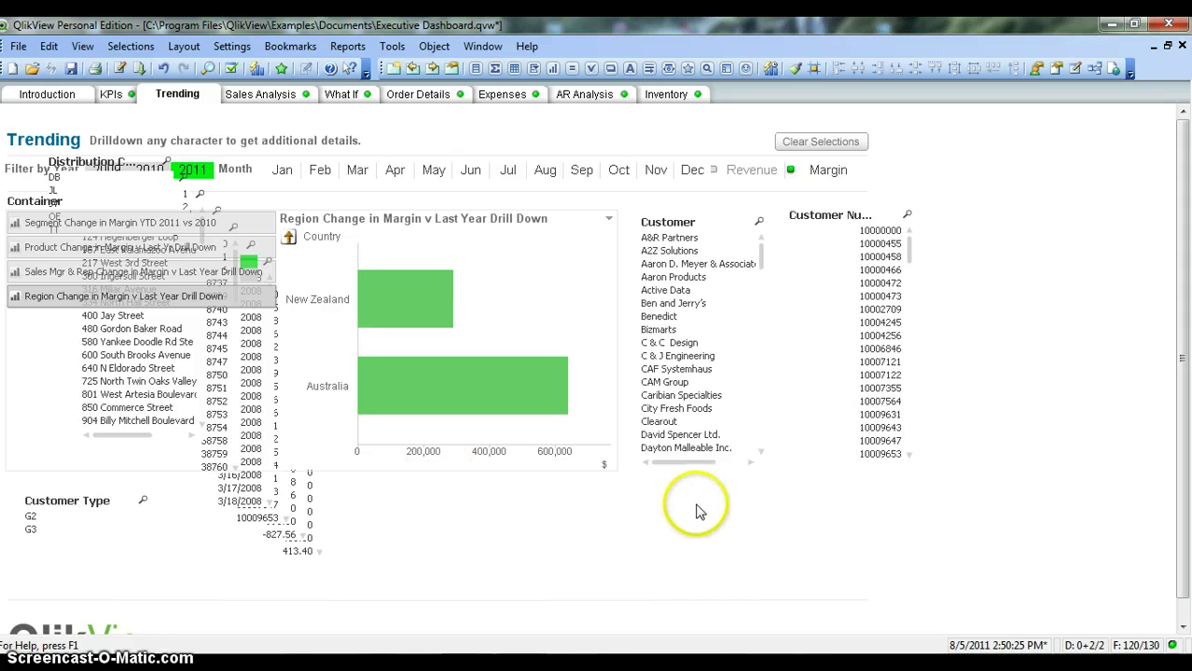
right_click(977, 299)
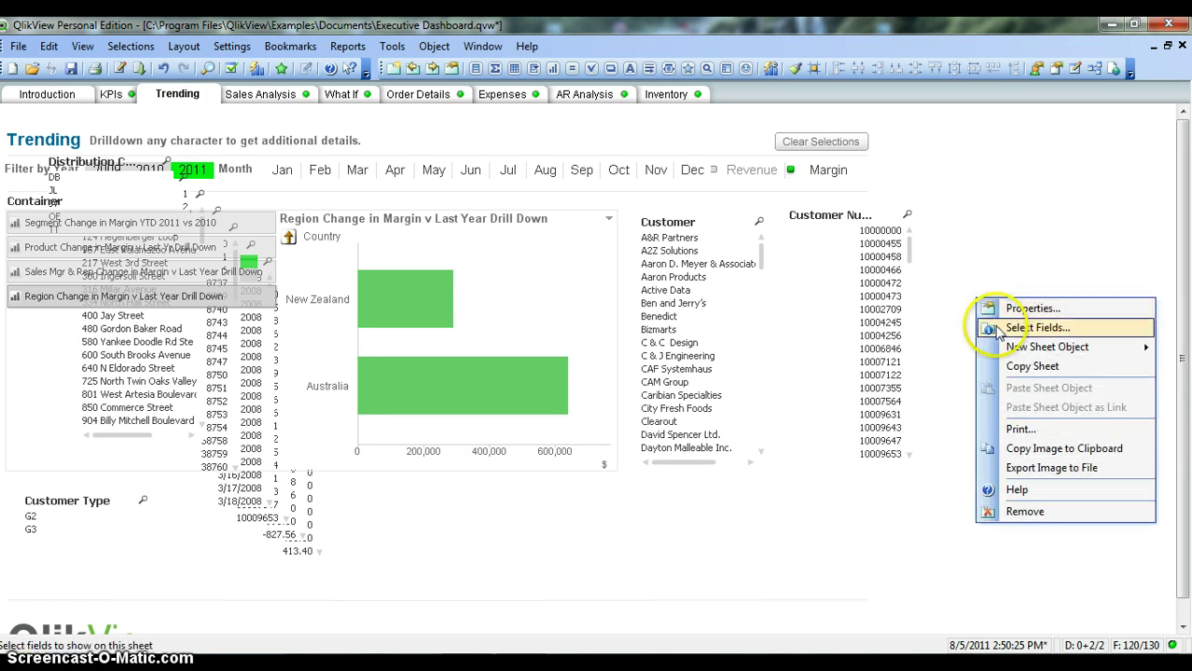
click(995, 269)
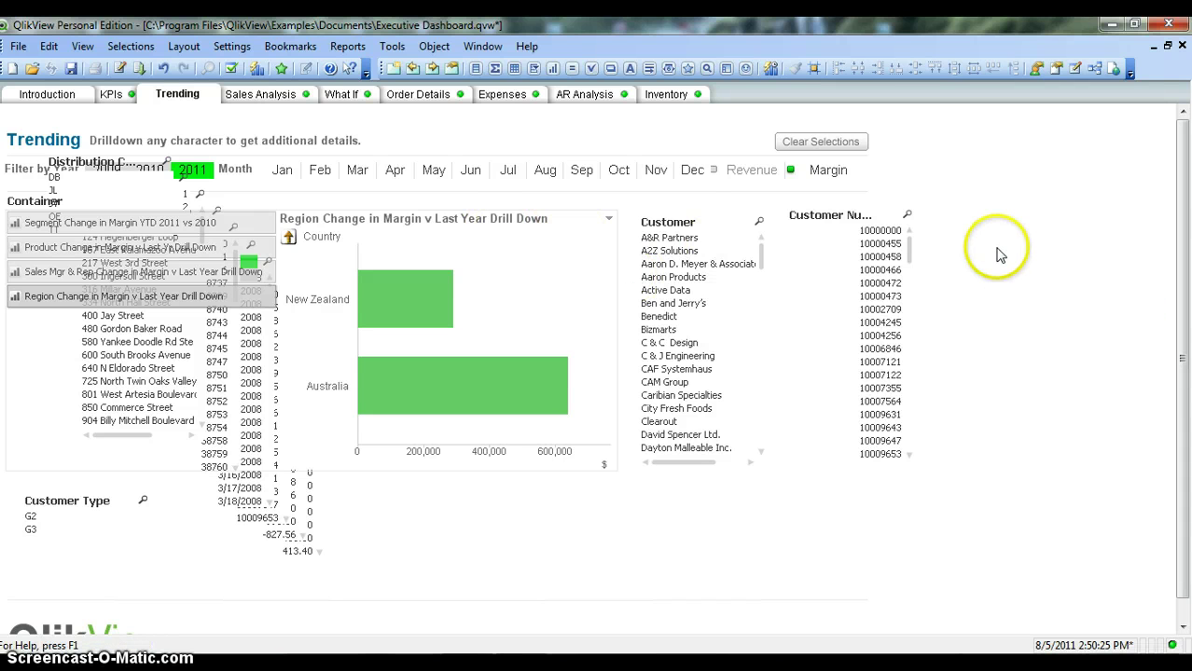
- Create a new container on the Trending sheet holding all existing list boxes from LB01 Fiscal Year through LB40 Customer
right_click(999, 255)
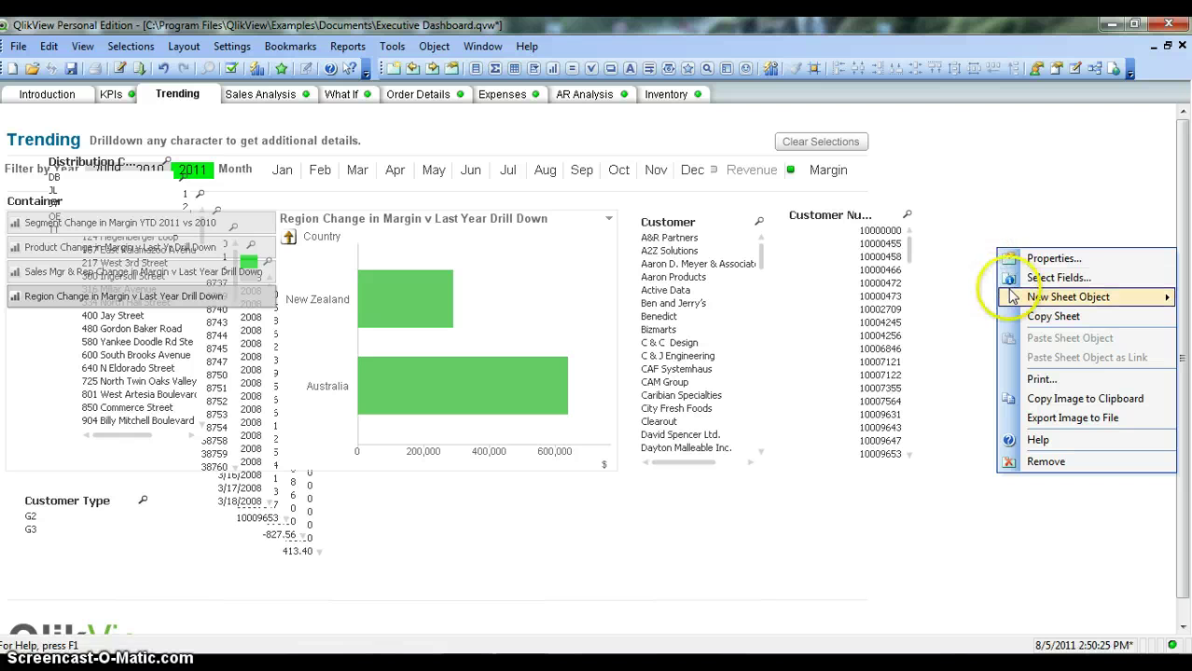
mouse_move(1013, 296)
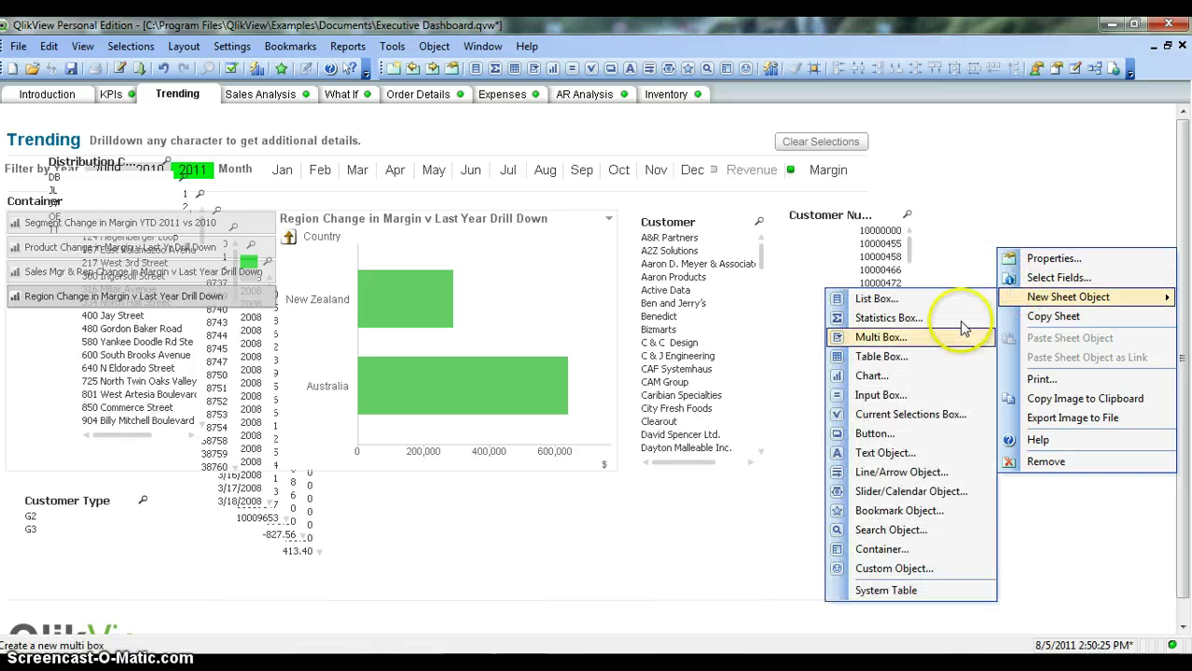
click(905, 554)
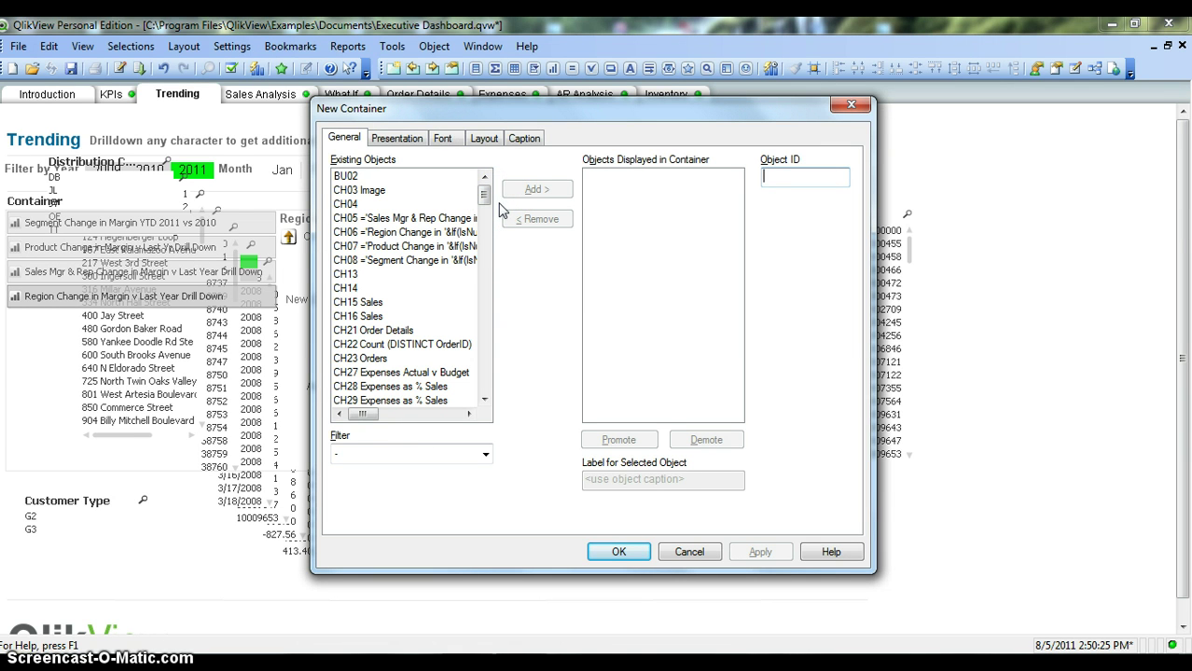
drag(484, 194, 493, 294)
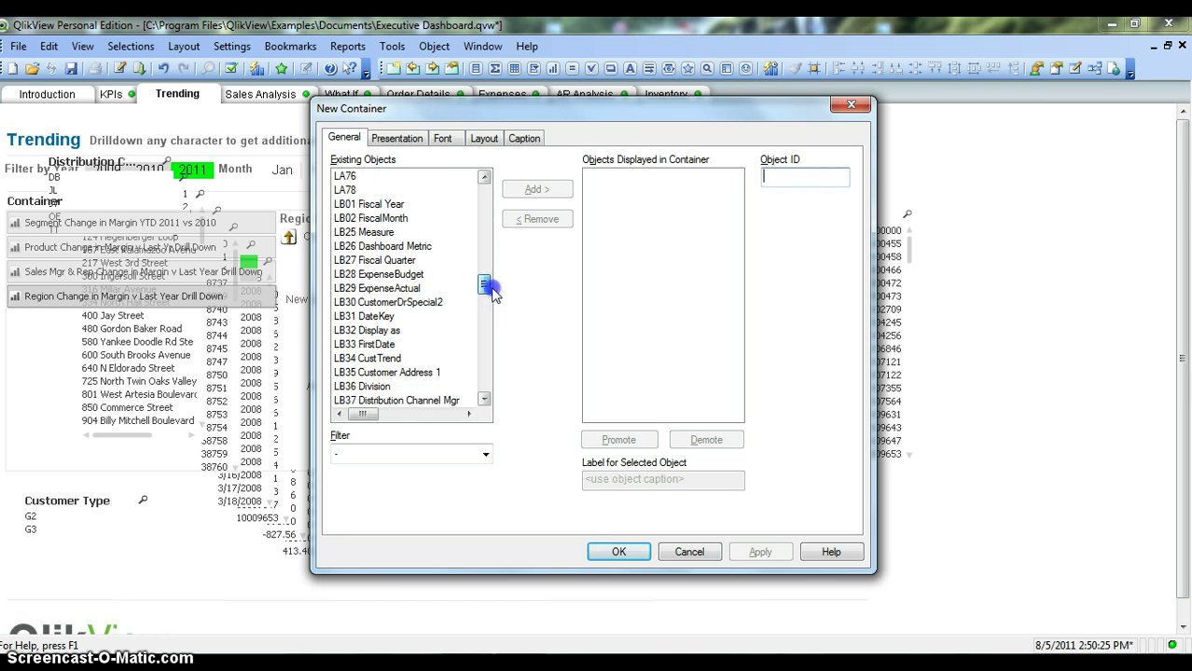
click(412, 206)
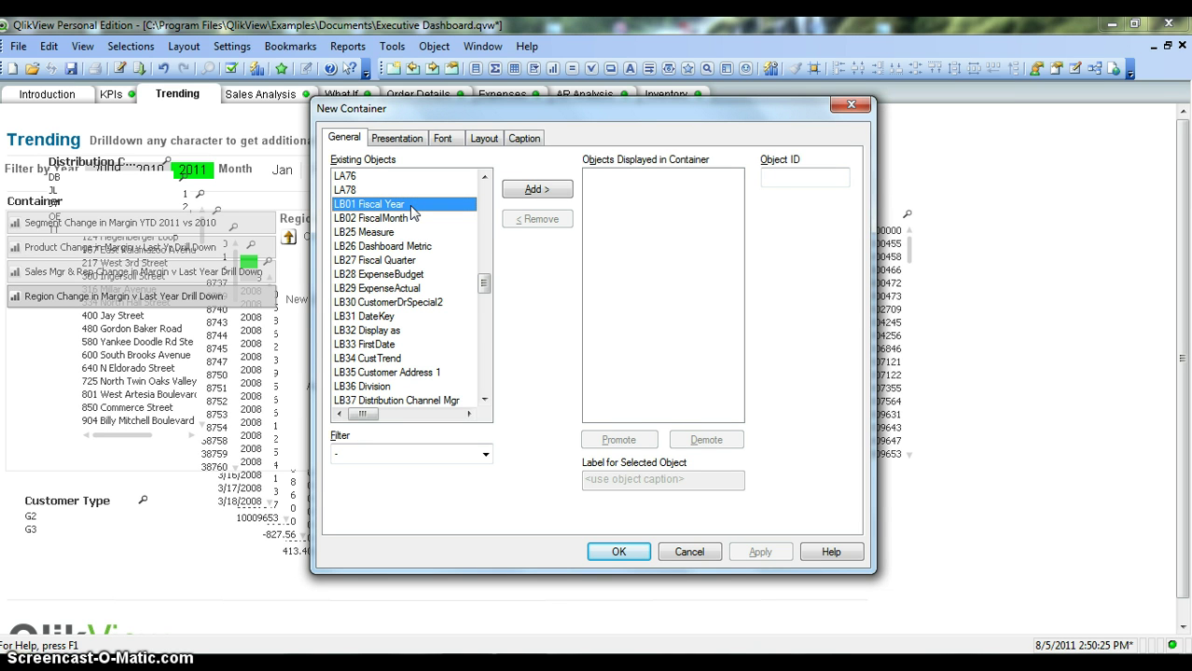
key(shift+Down)
key(shift+Down)
key(shift+Down)
key(shift+Down)
key(shift+Down)
key(shift+Down)
key(shift+Down)
key(shift+Down)
key(shift+Down)
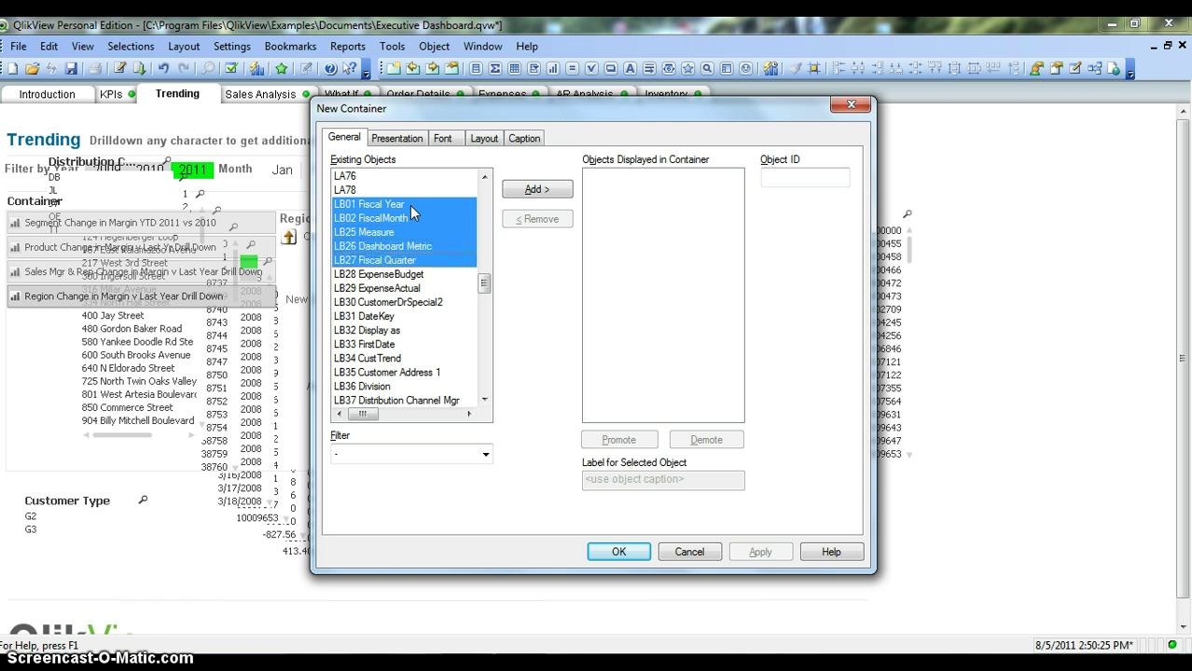
key(shift+Down)
key(shift+Down)
key(shift+Down)
key(shift+Down)
key(shift+Down)
key(shift+Down)
key(shift+Down)
key(shift+Down)
key(shift+Down)
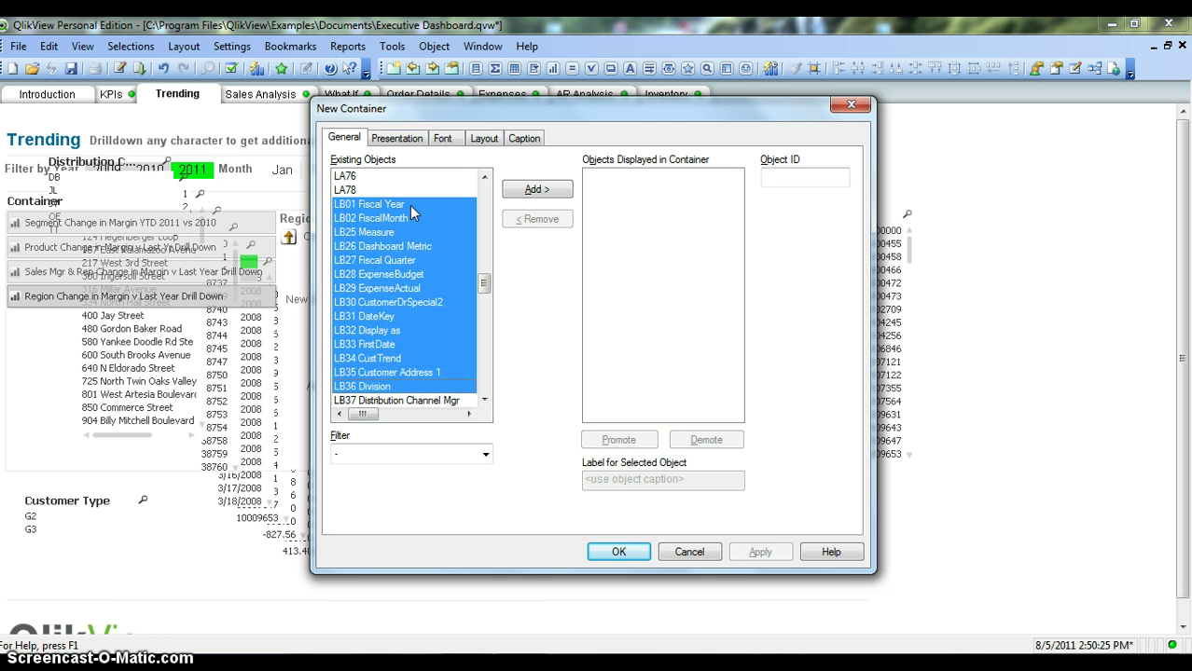
key(shift+Up)
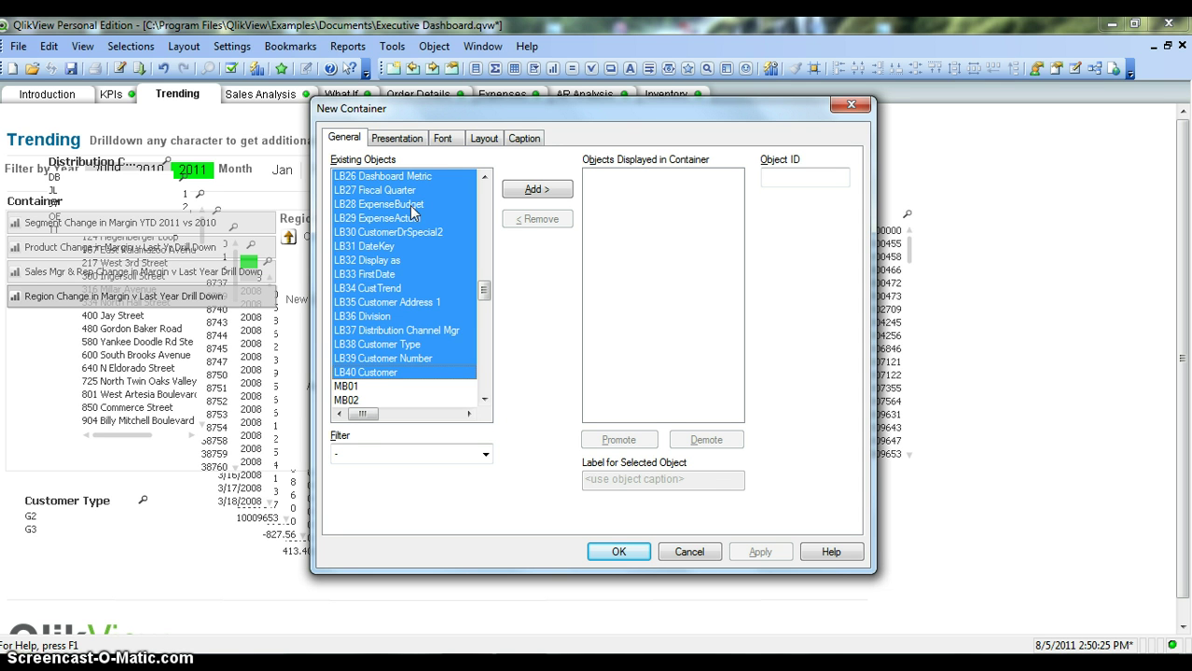
click(536, 191)
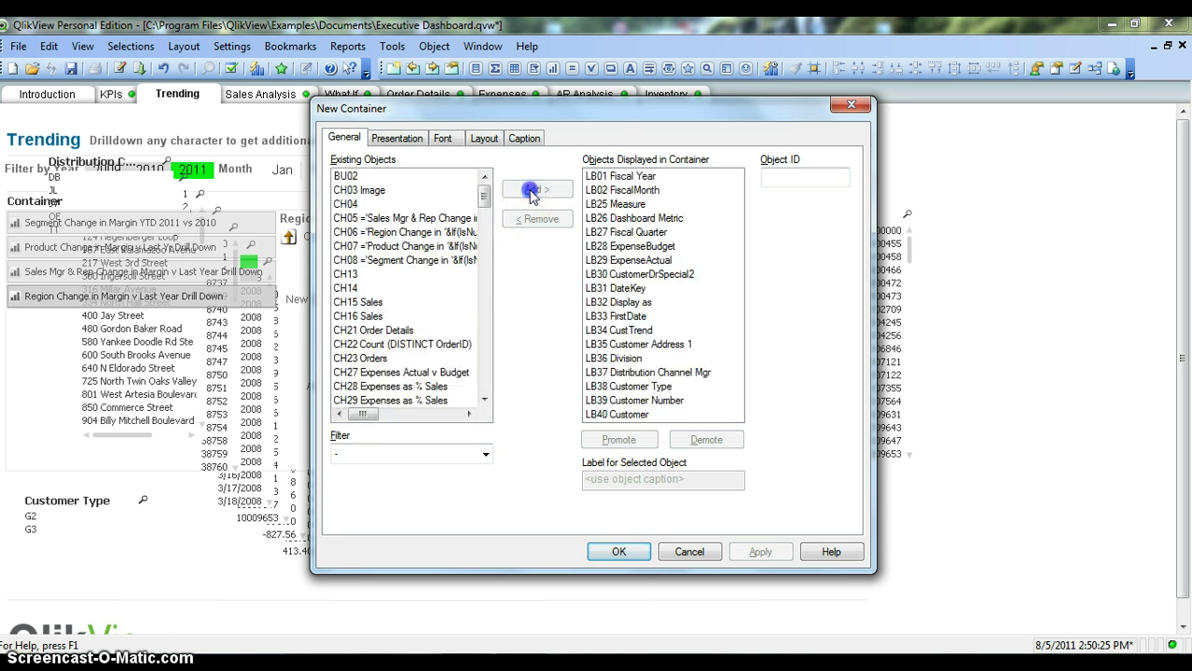
click(619, 552)
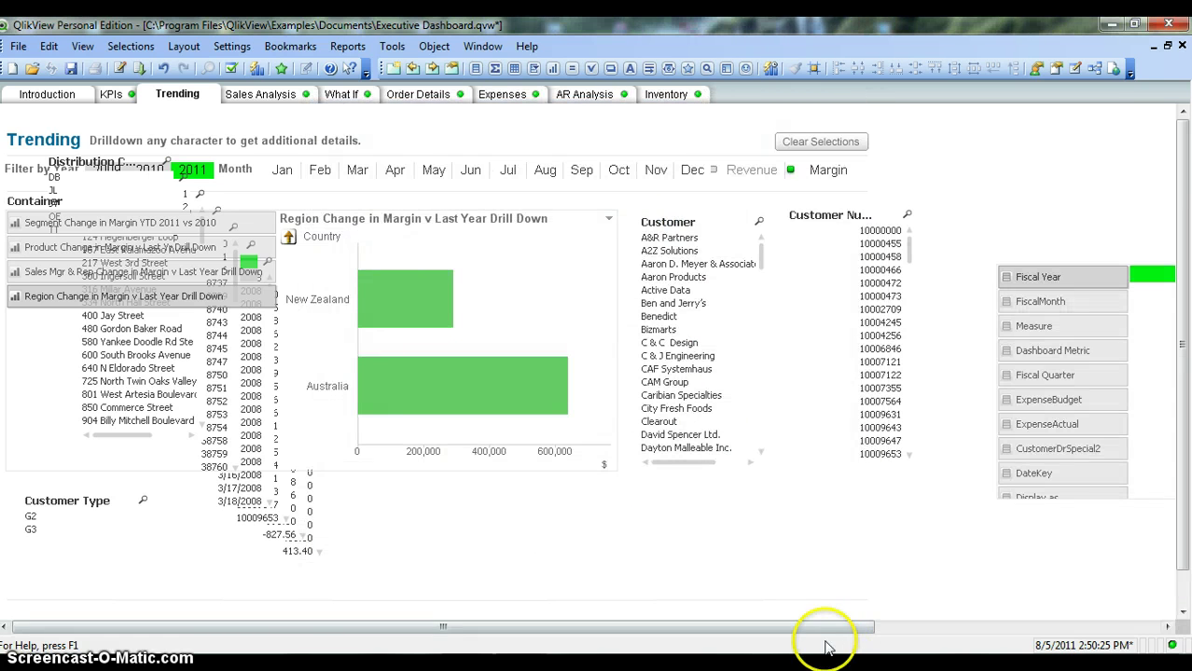
- Show a caption on the new list box container with the title "Filters"
drag(826, 629, 1098, 602)
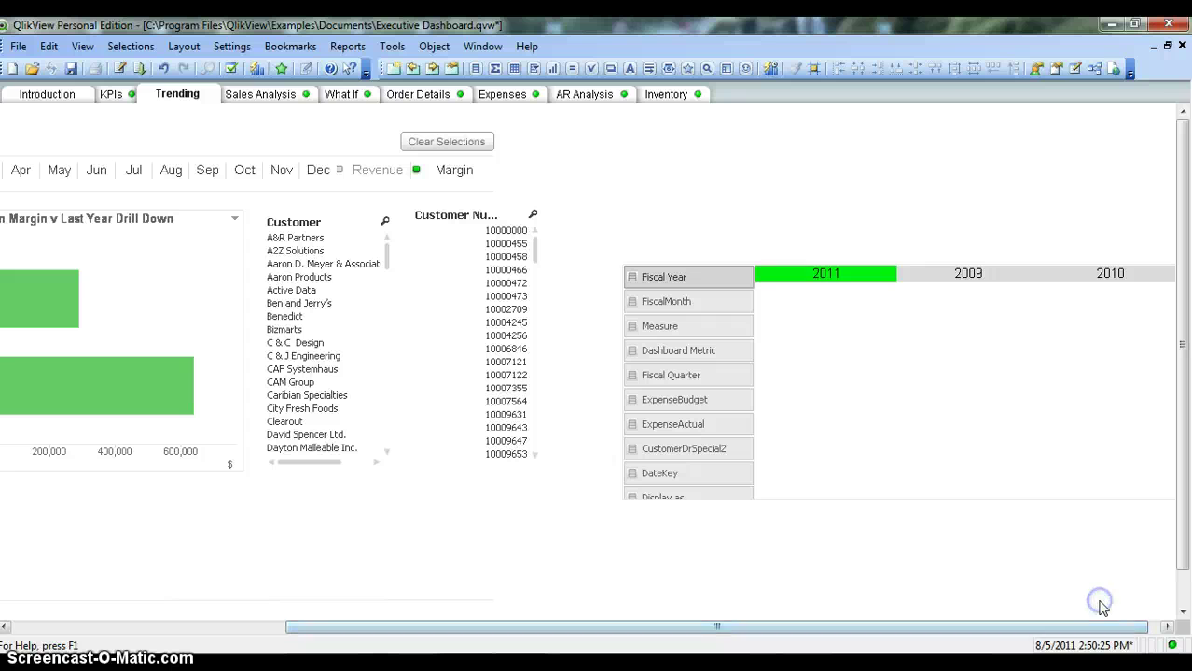
right_click(656, 265)
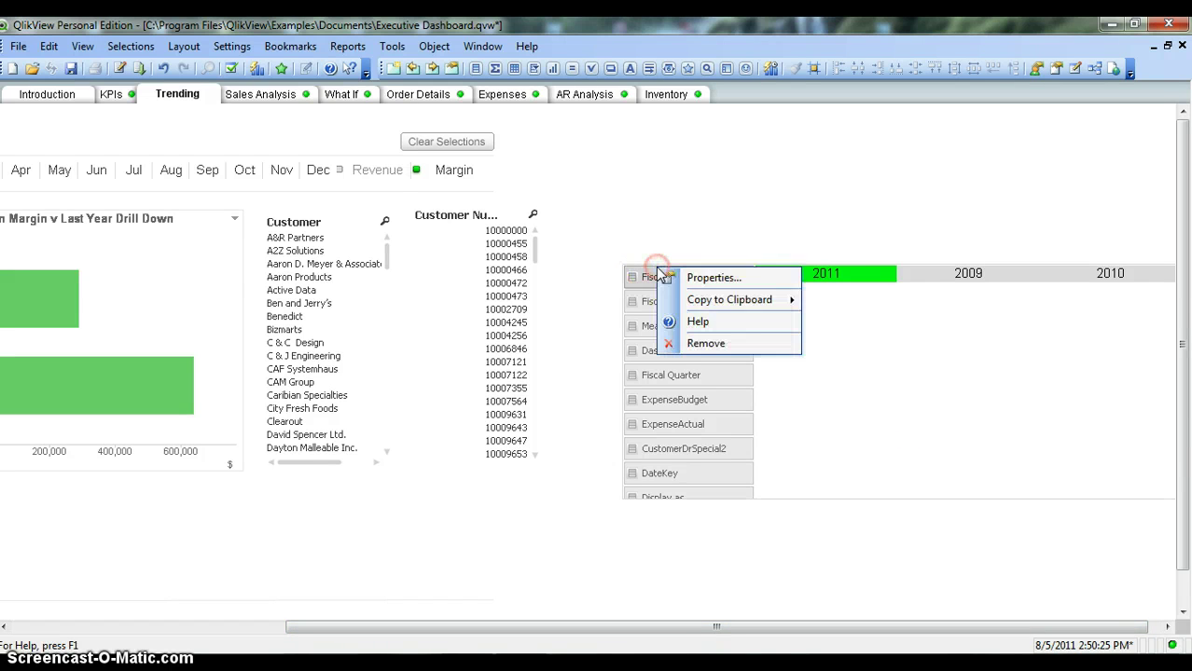
click(675, 279)
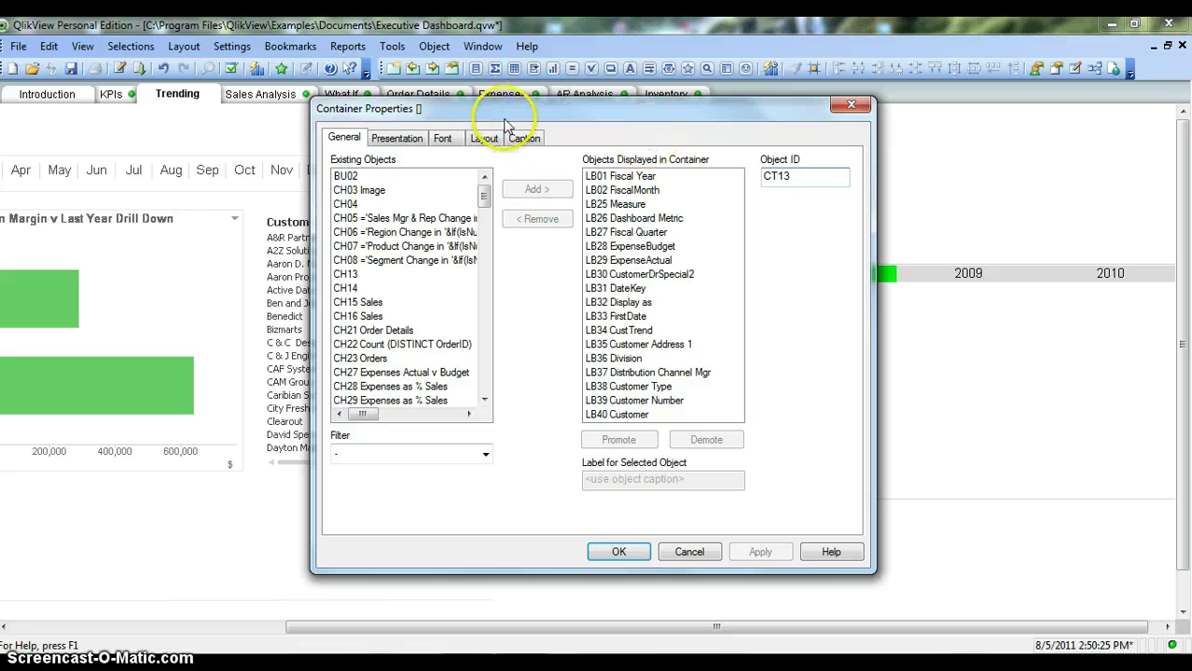
click(517, 138)
click(429, 196)
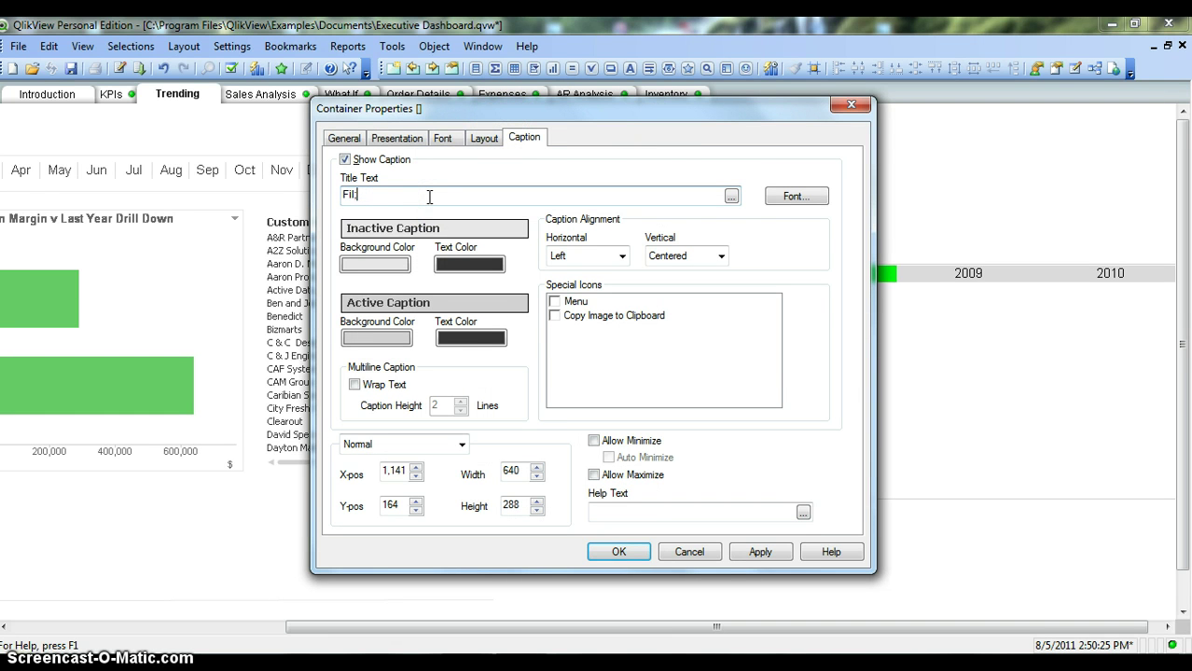
text(Filters)
click(618, 551)
- Delete the loose field list boxes from the Trending sheet, removing only the selected objects so their linked copies stay in the Filters container
click(453, 217)
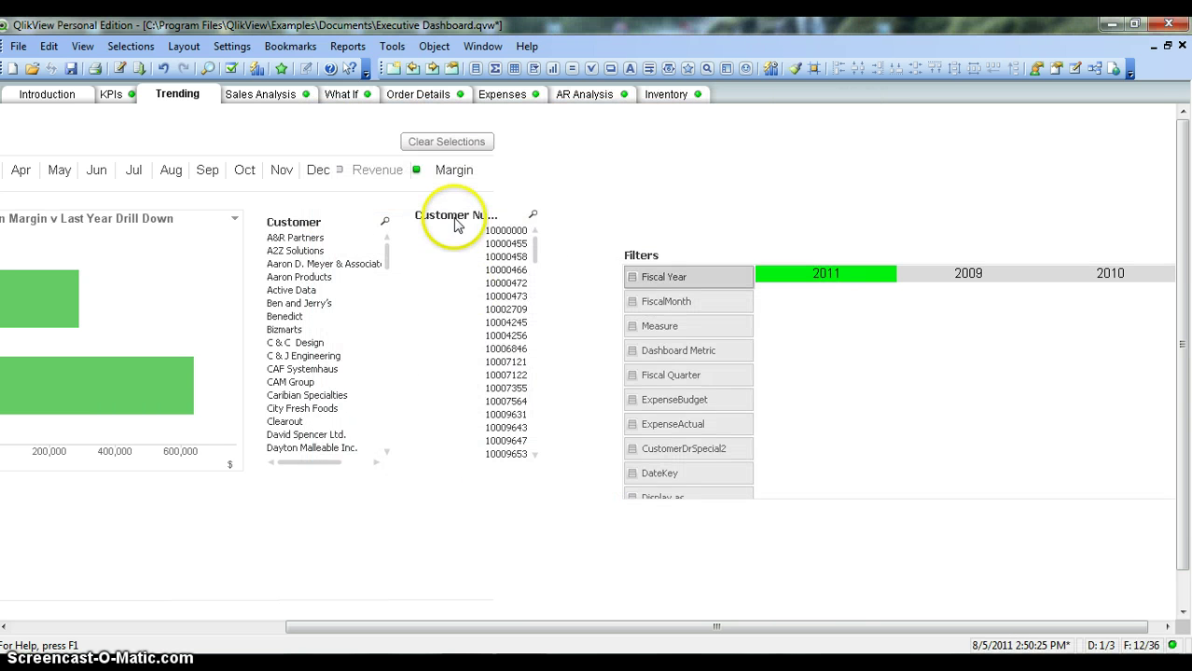
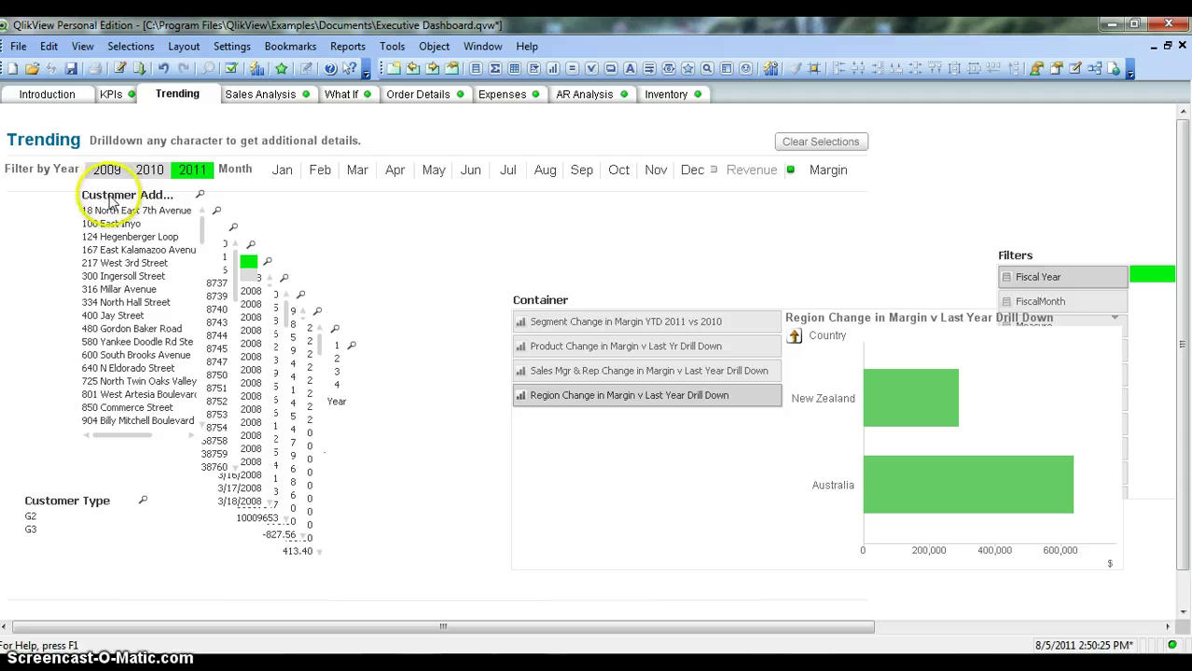
click(110, 193)
key(Delete)
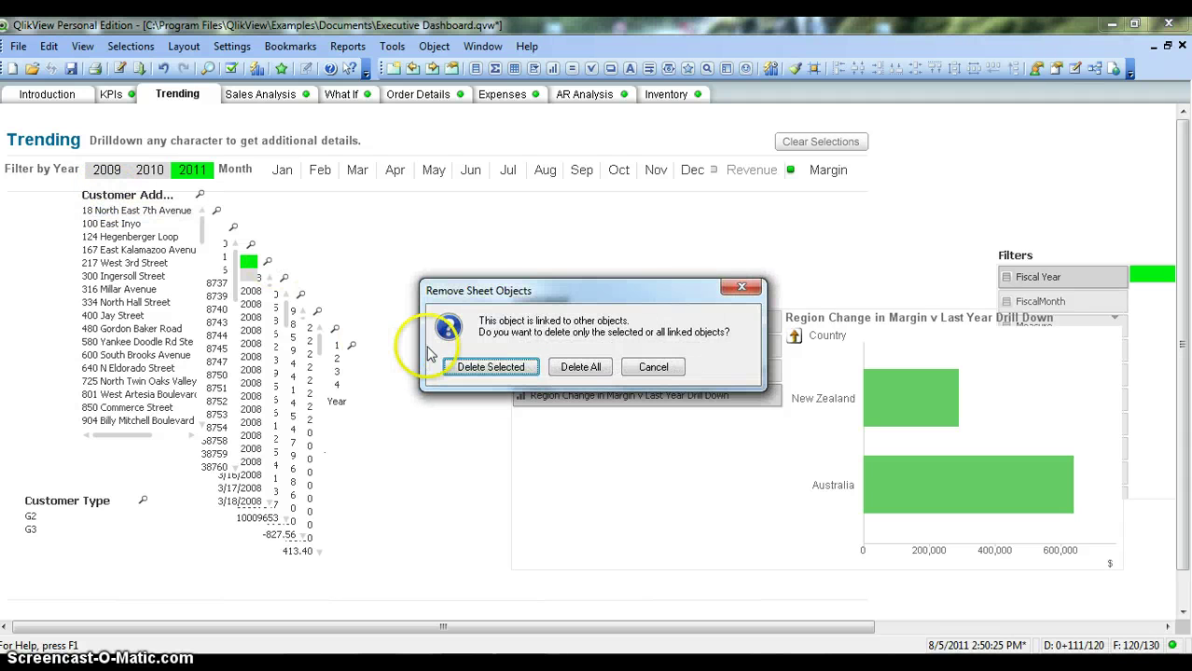
click(454, 368)
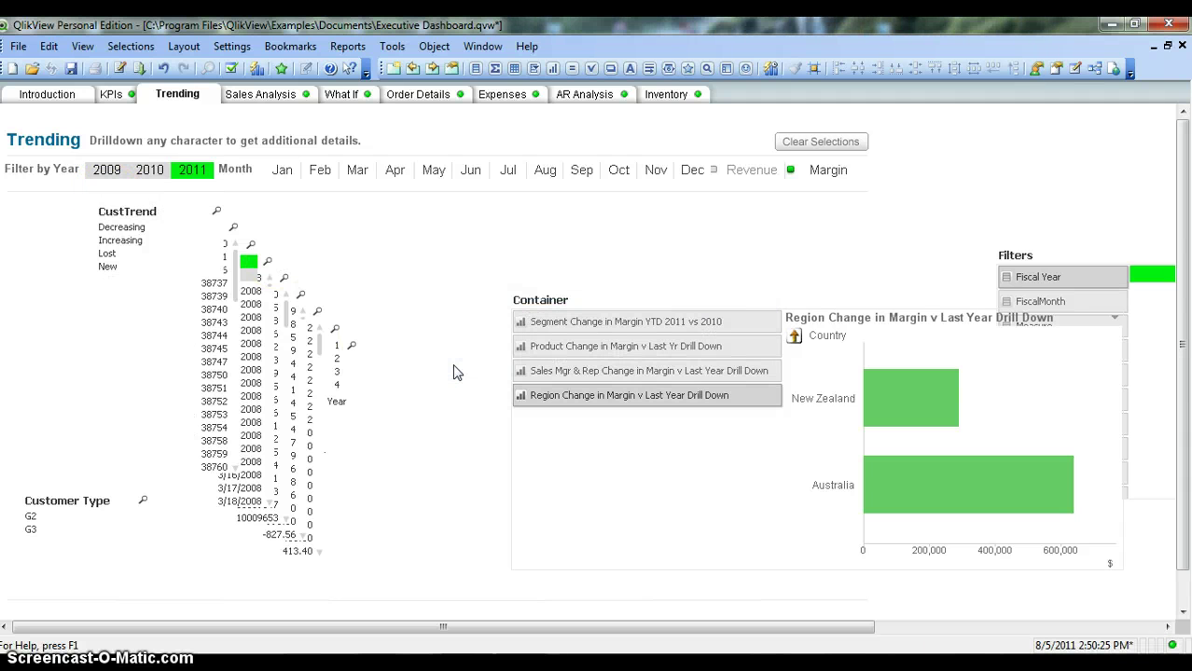
click(172, 212)
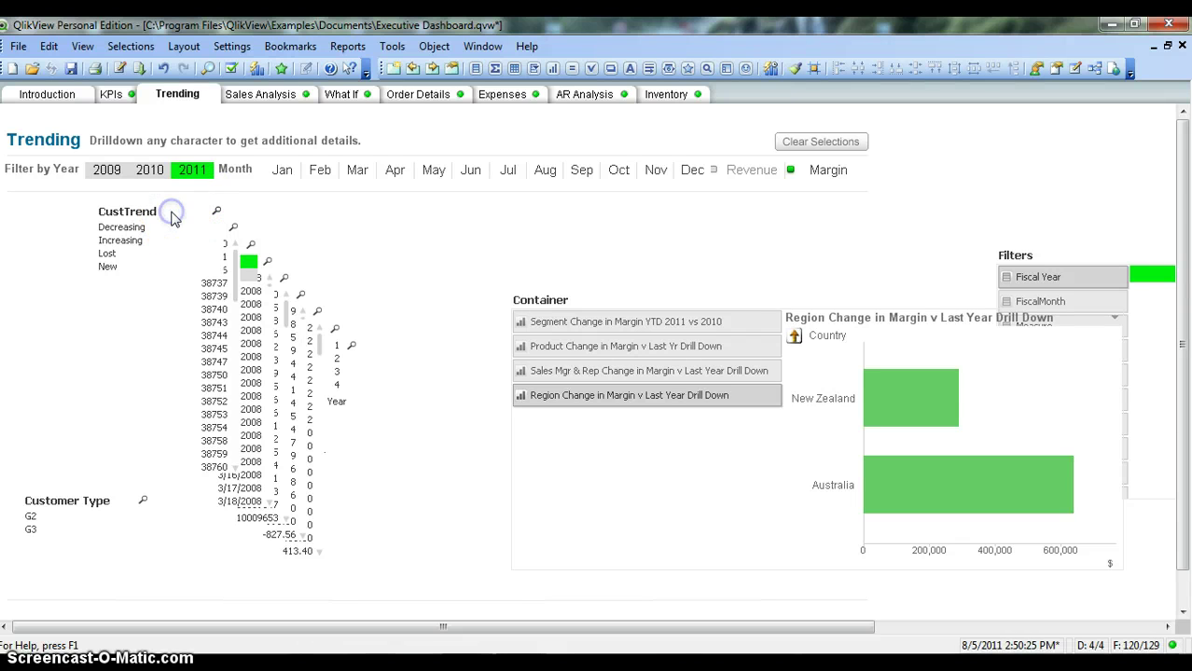
key(Delete)
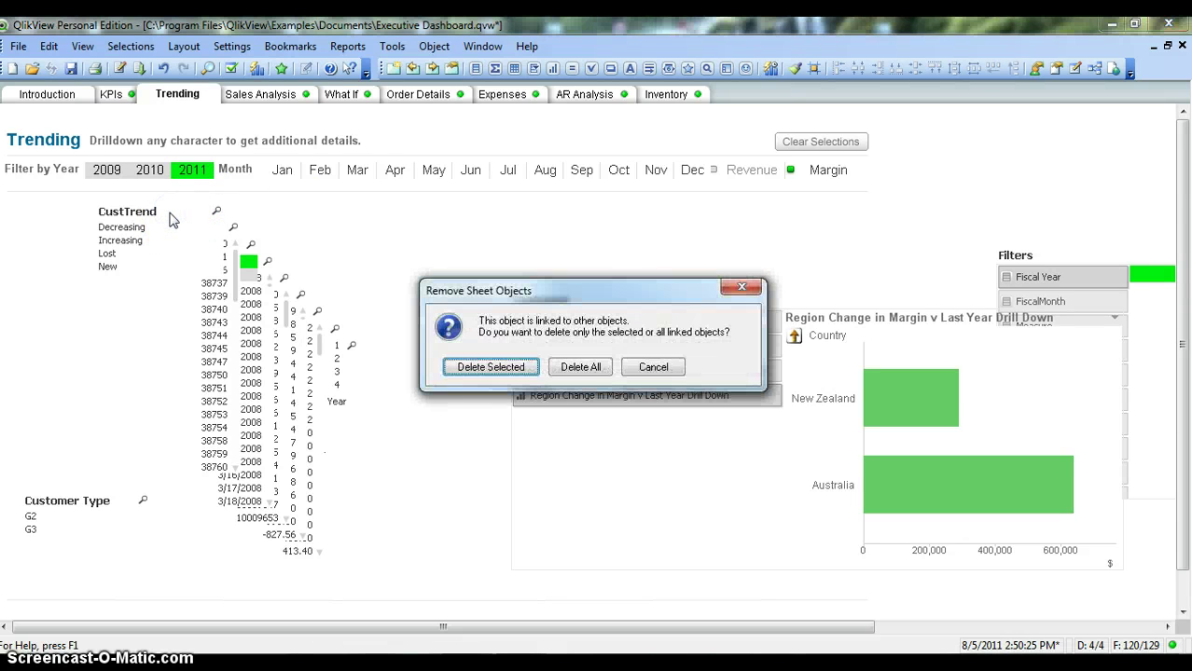
click(489, 366)
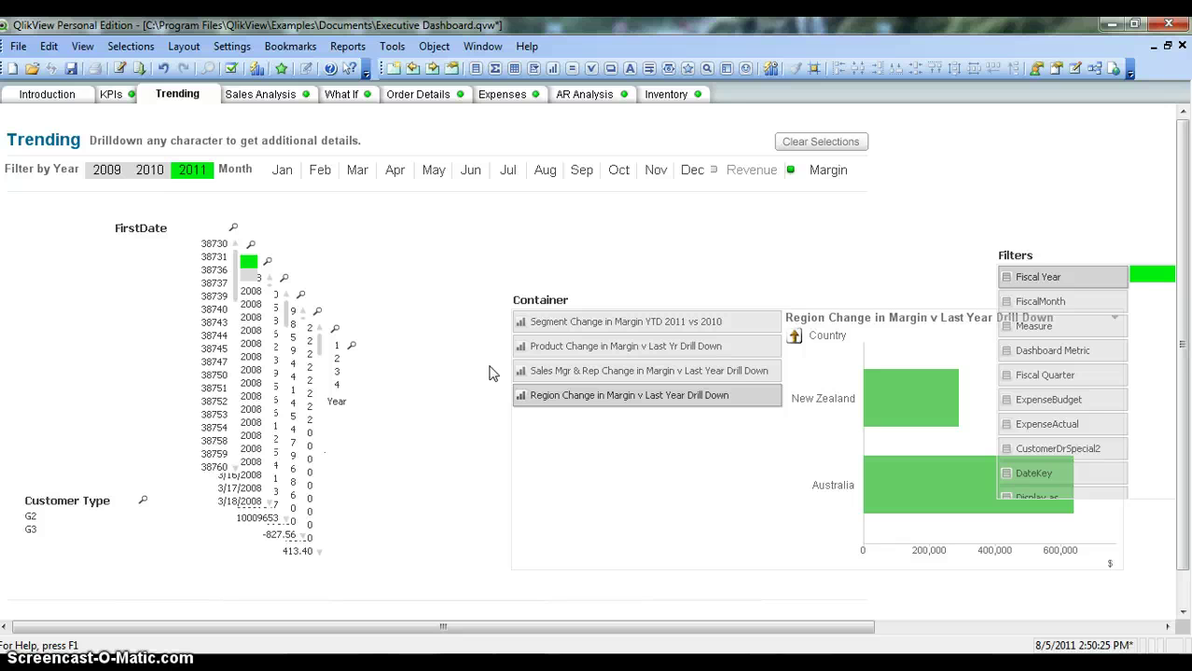
click(473, 379)
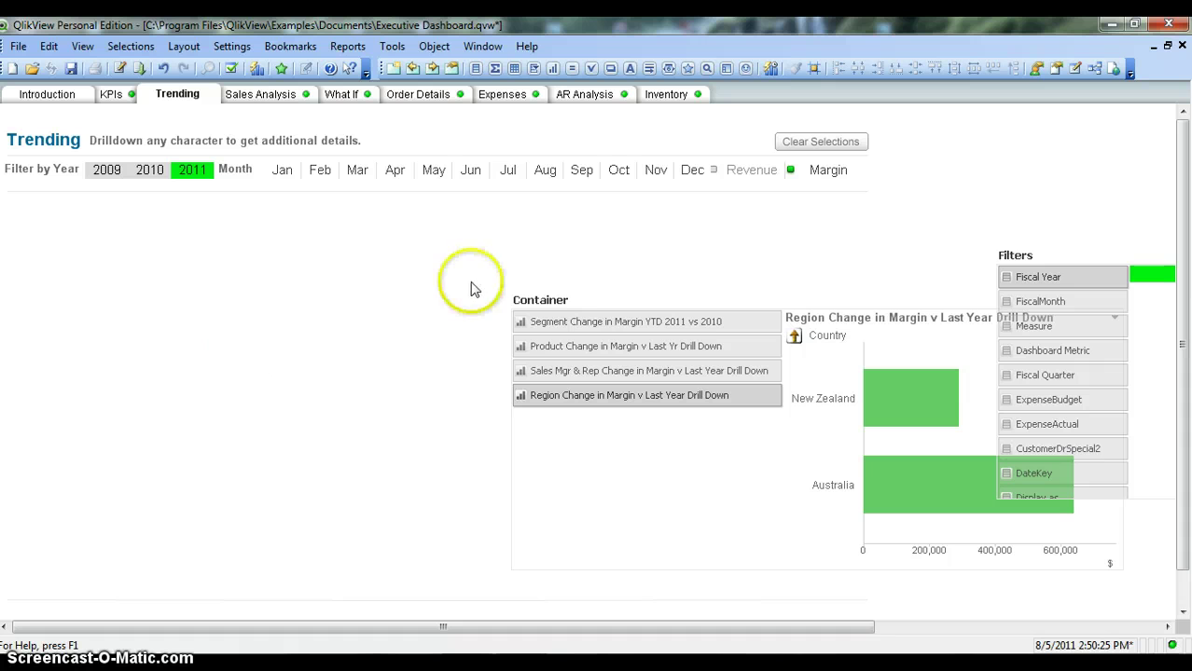
- Move the chart container back to the sheet's edge, directly below the Filter by Year row
click(563, 302)
drag(408, 273, 54, 201)
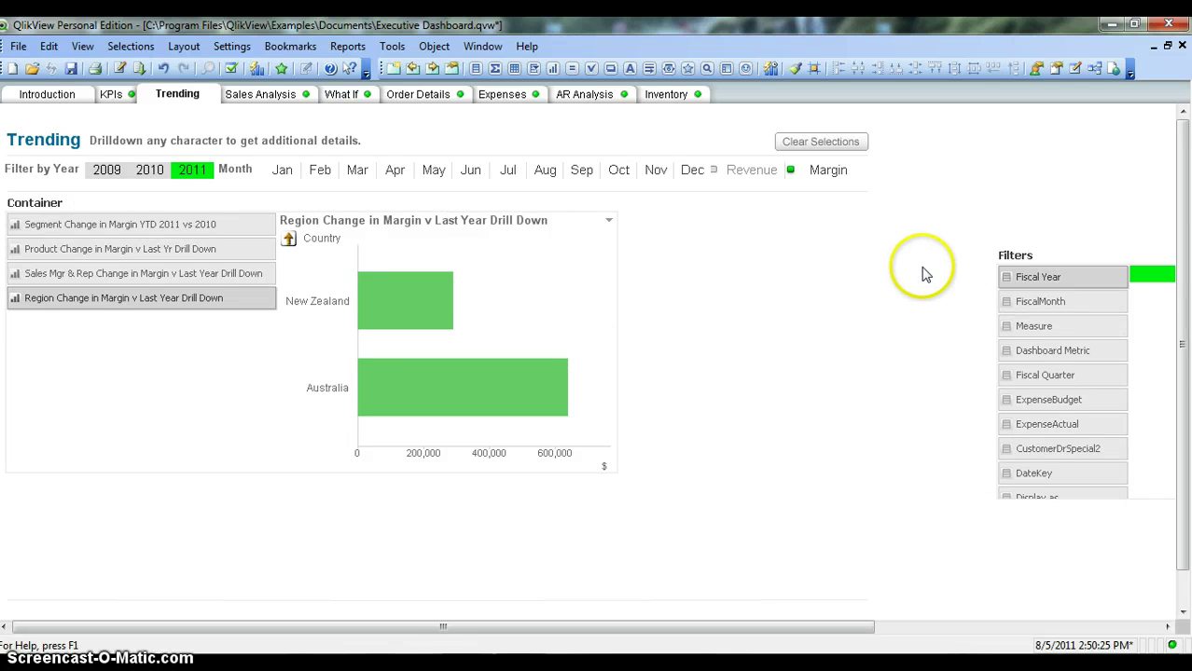
- Place the Filters container directly beside the chart container and narrow it to fit within the visible sheet width
drag(1005, 258, 630, 215)
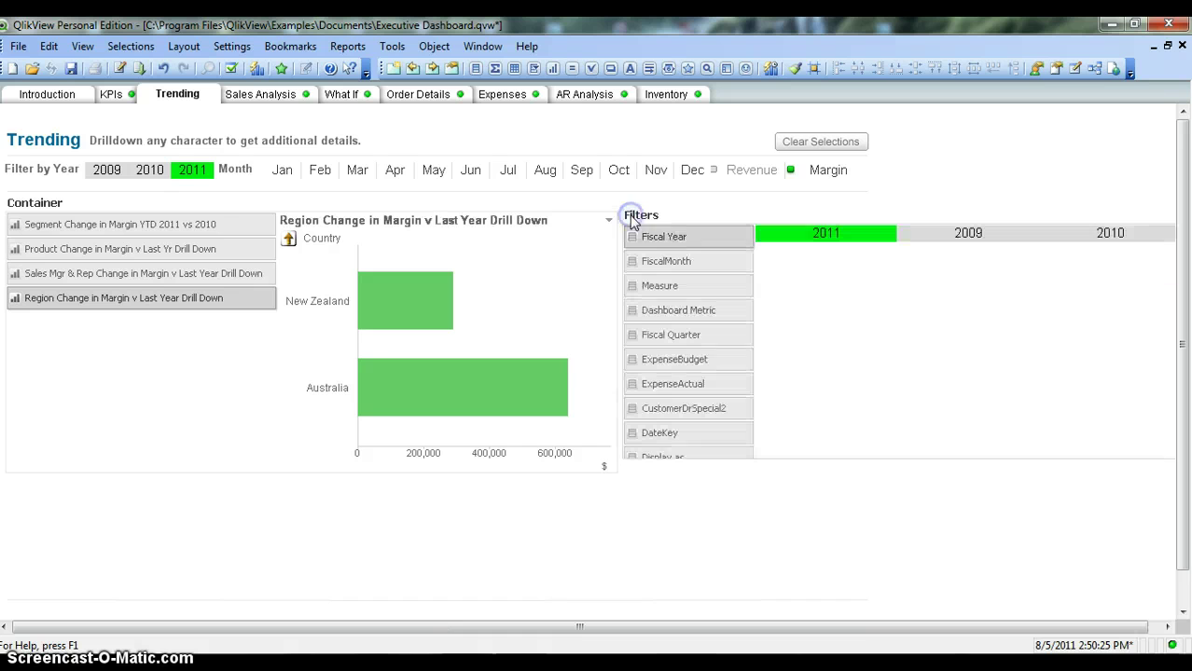
drag(876, 638, 884, 632)
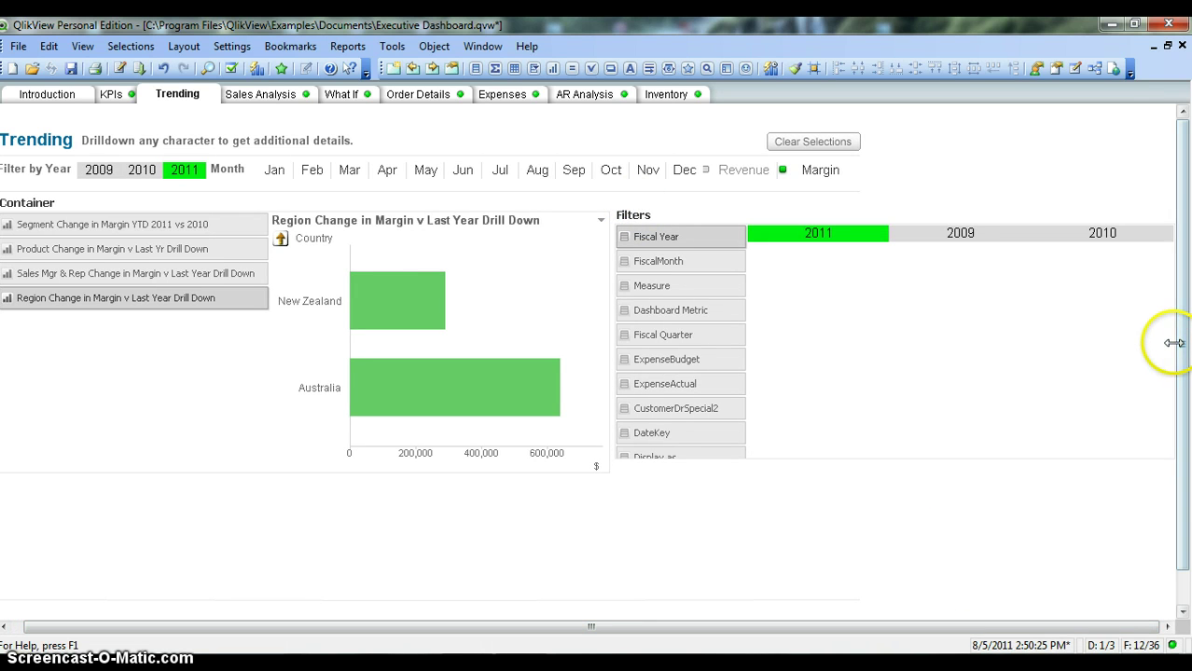
drag(1174, 343, 1038, 356)
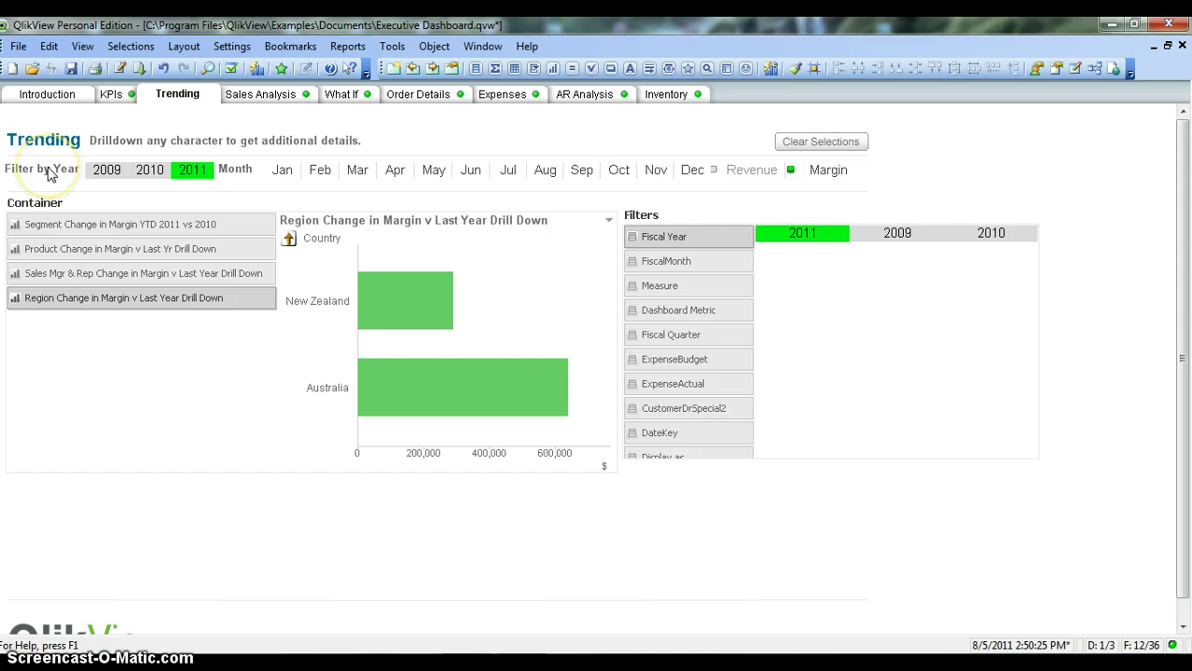
- Display the Filters container's lists one by one from FiscalMonth to ExpenseBudget, selecting 2 in Fiscal Quarter on the way
click(714, 265)
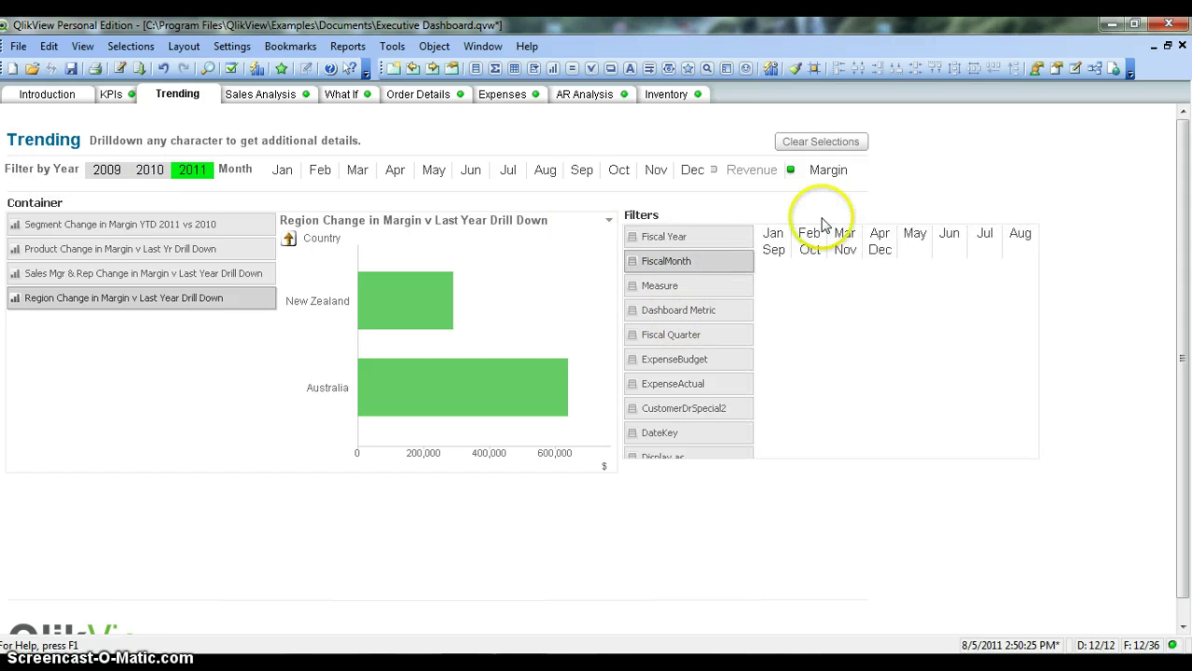
click(695, 286)
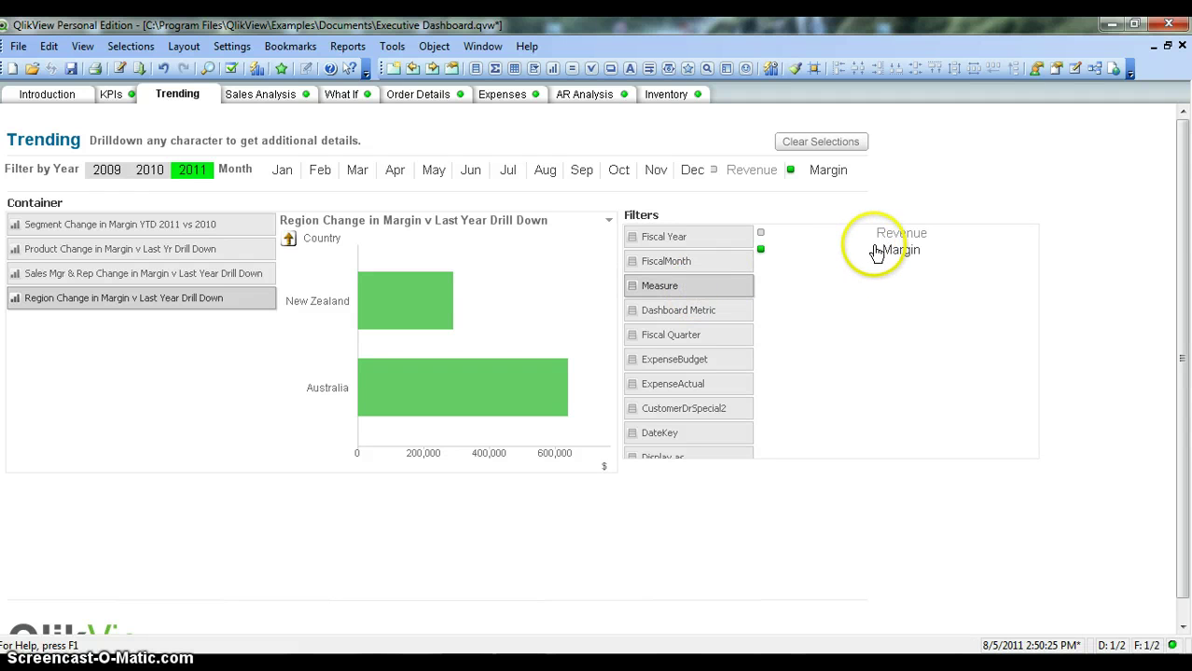
click(706, 312)
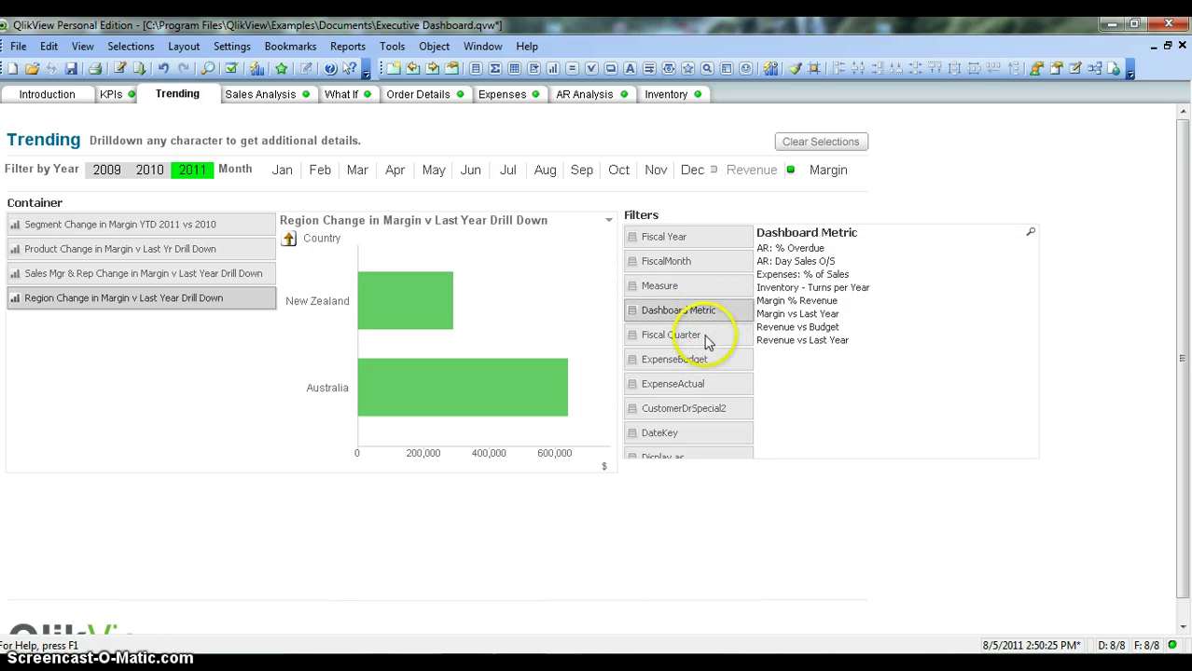
click(705, 340)
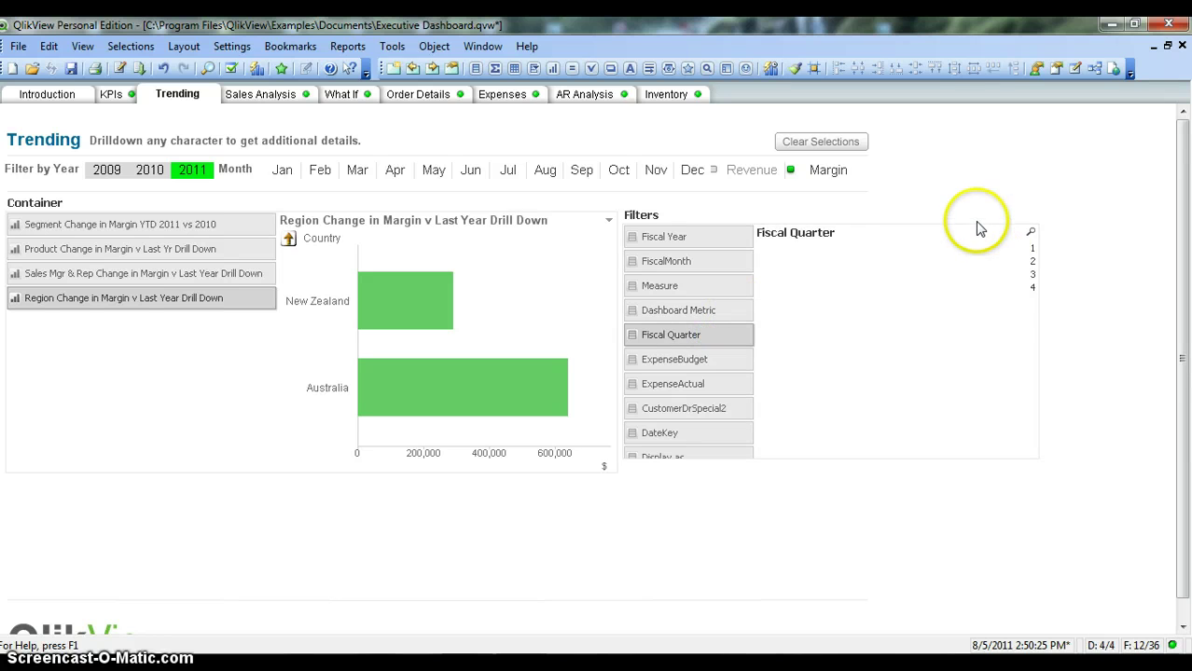
click(977, 262)
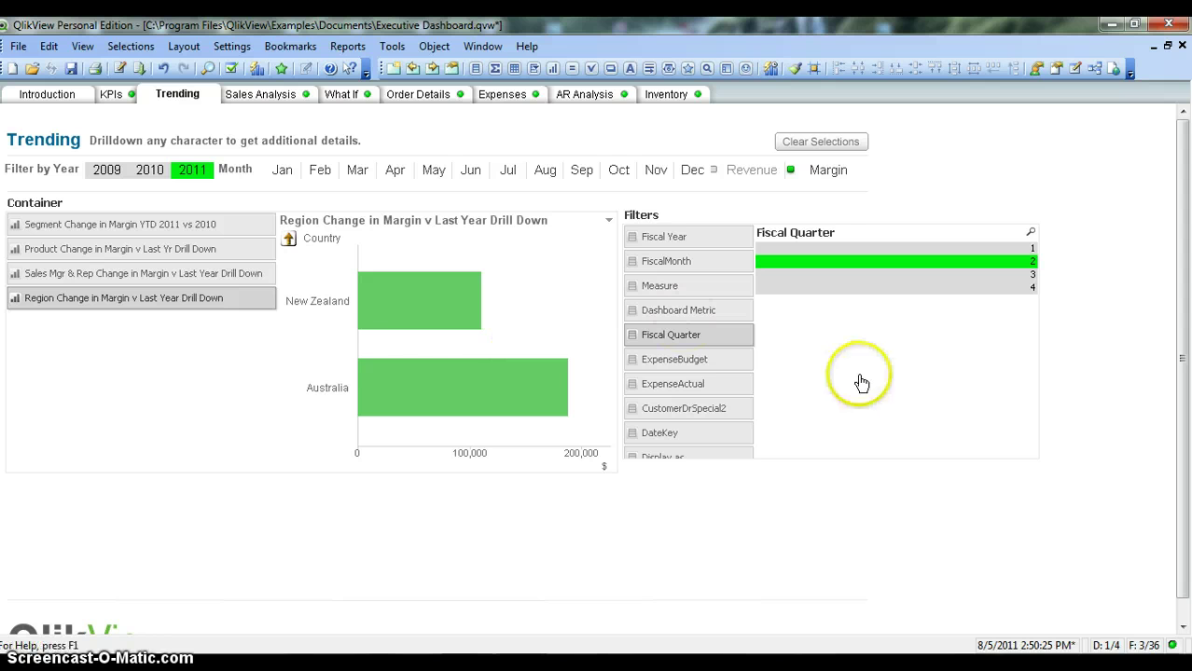
click(722, 362)
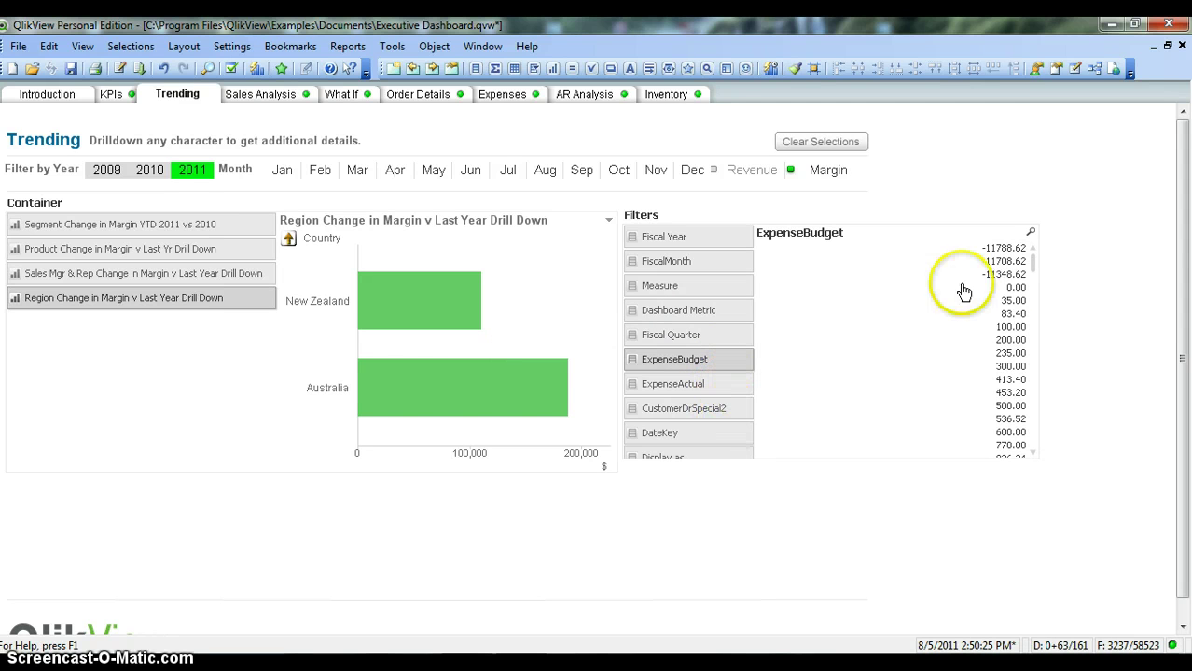
- Display the ExpenseActual, CustomerDrSpecial2 and DateKey lists in the Filters container
click(708, 390)
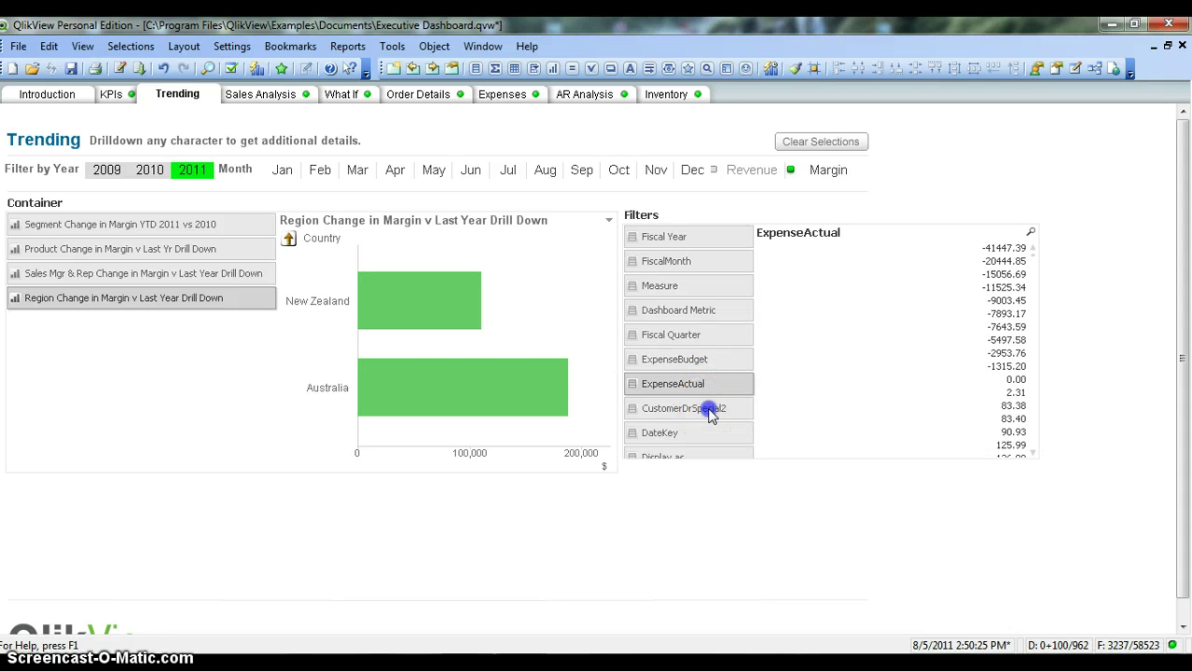
click(709, 410)
click(705, 436)
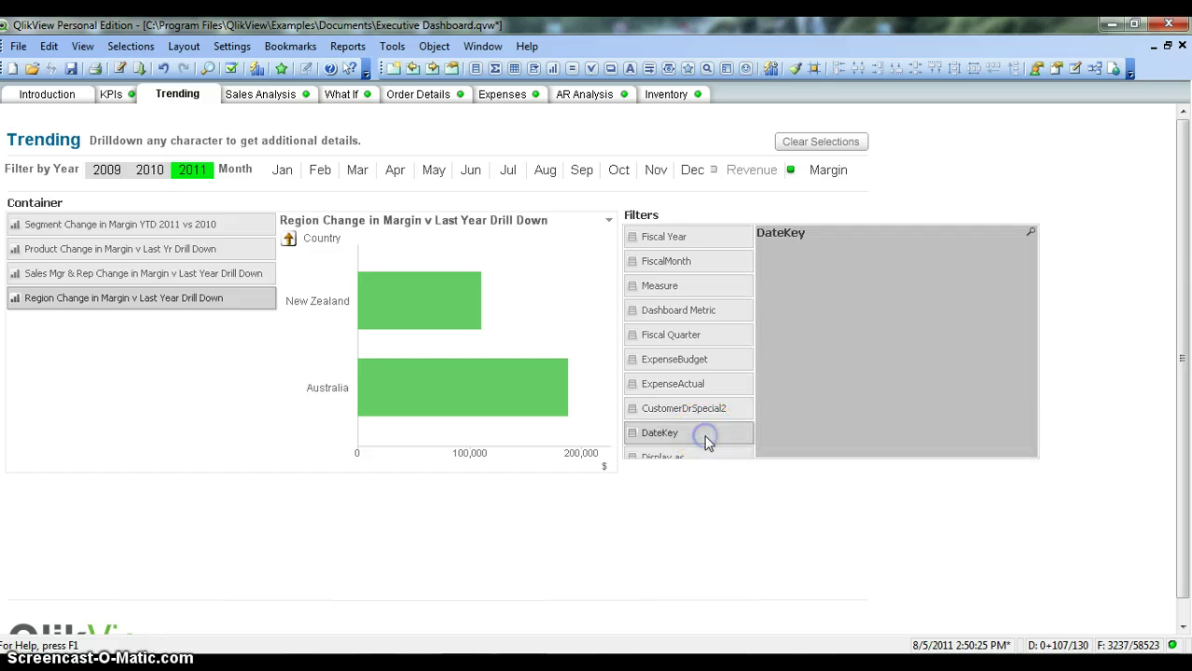
- Make the Filters container taller so more list tabs fit, and move it up directly beneath the month filter row
drag(758, 457, 776, 630)
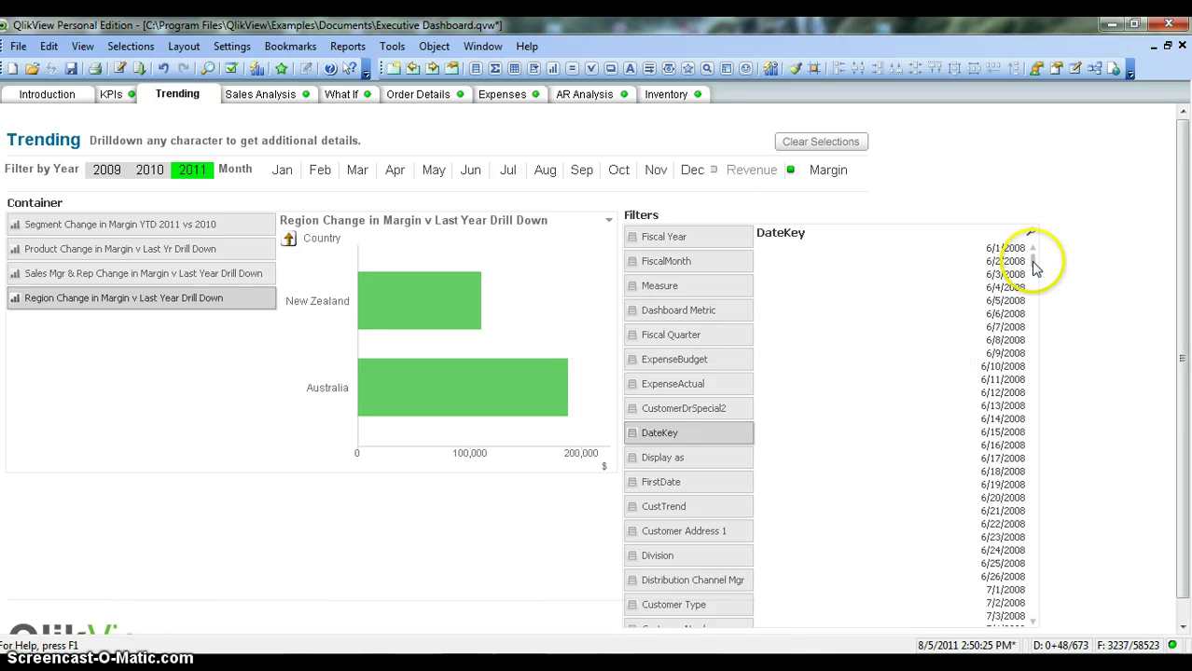
mouse_move(1033, 261)
mouse_down()
mouse_move(1038, 317)
mouse_move(1035, 265)
mouse_up()
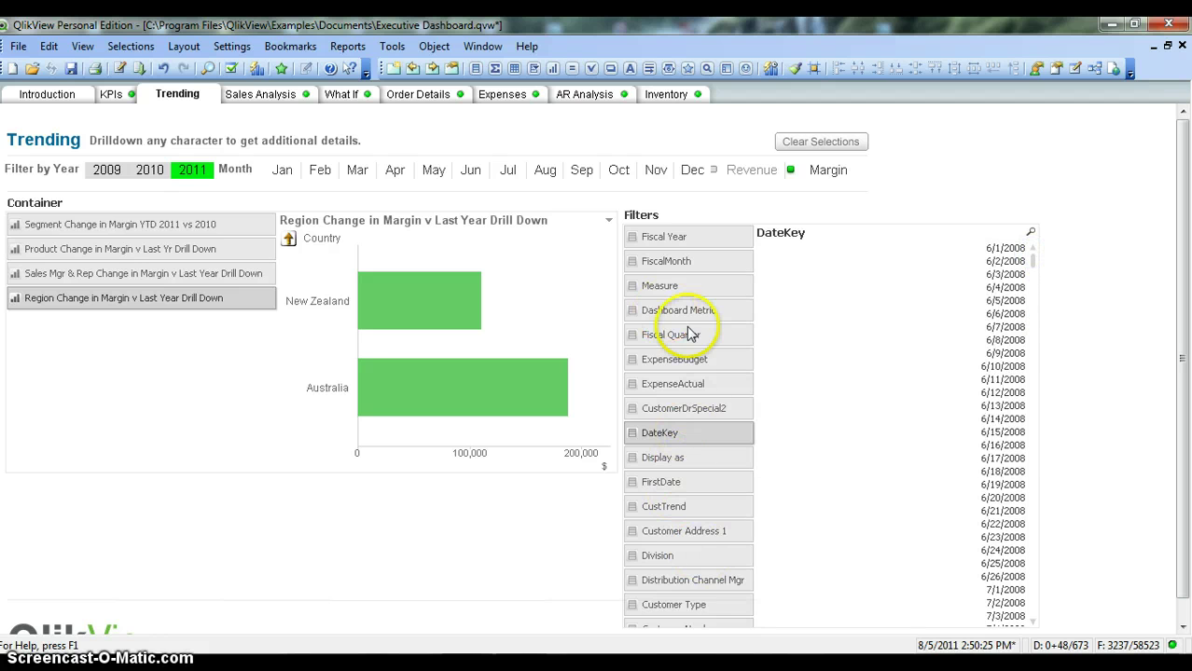
drag(719, 214, 726, 202)
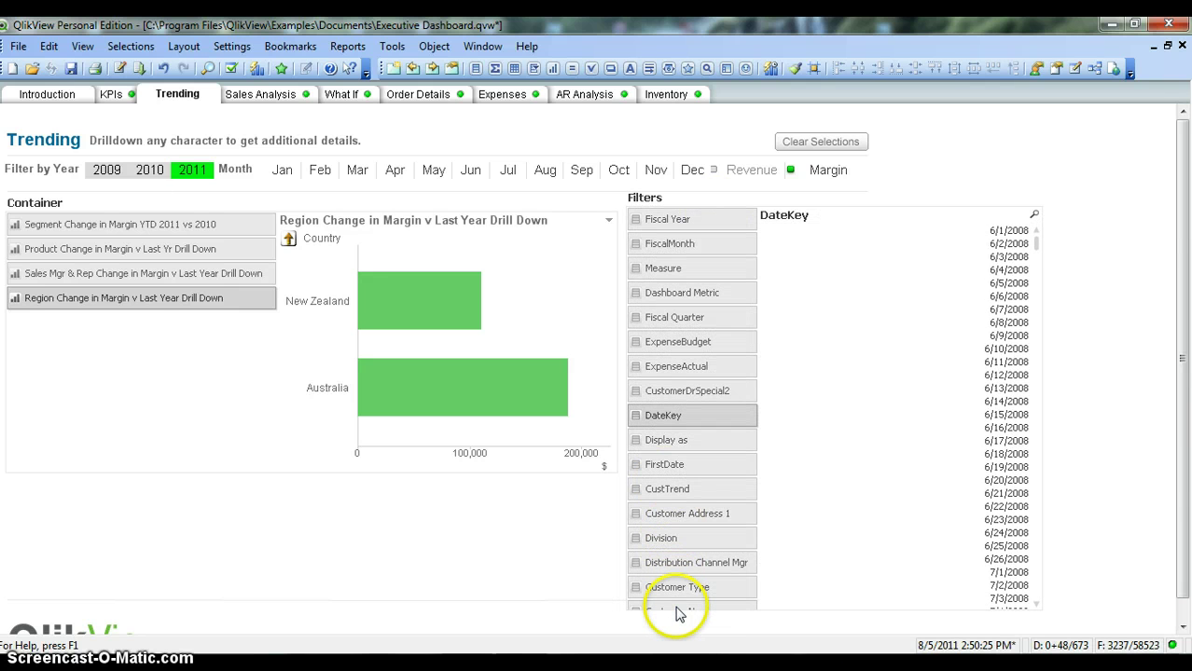
drag(676, 611, 676, 645)
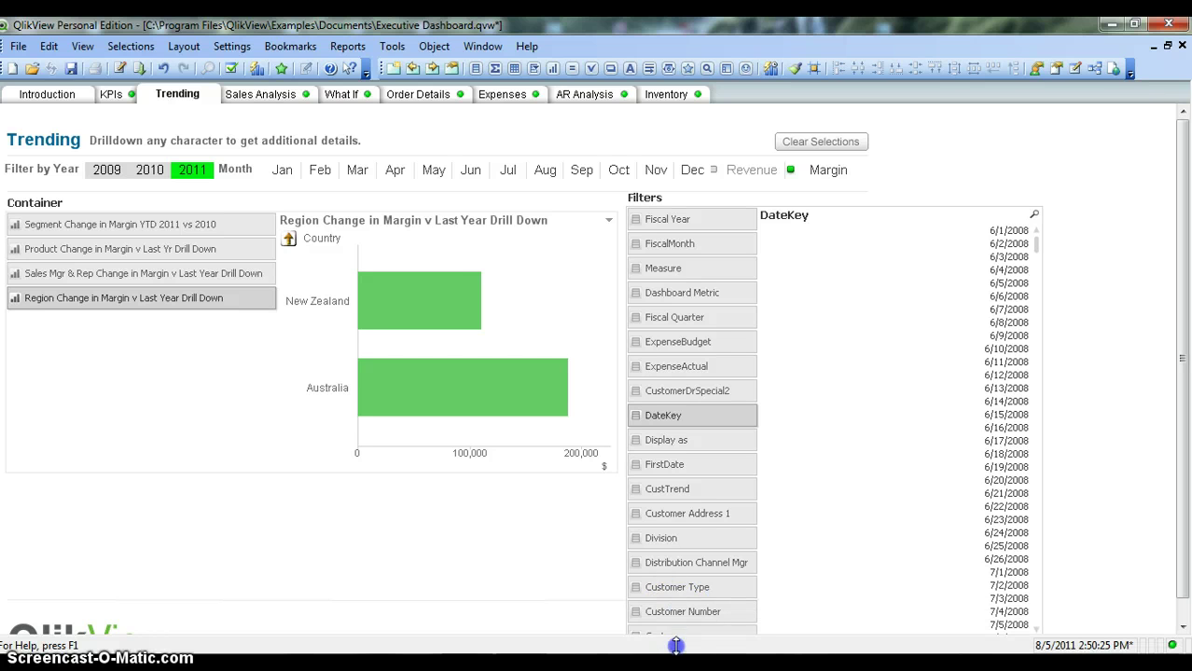
- Display the Filters container's lists one by one from Display as to Division
click(676, 444)
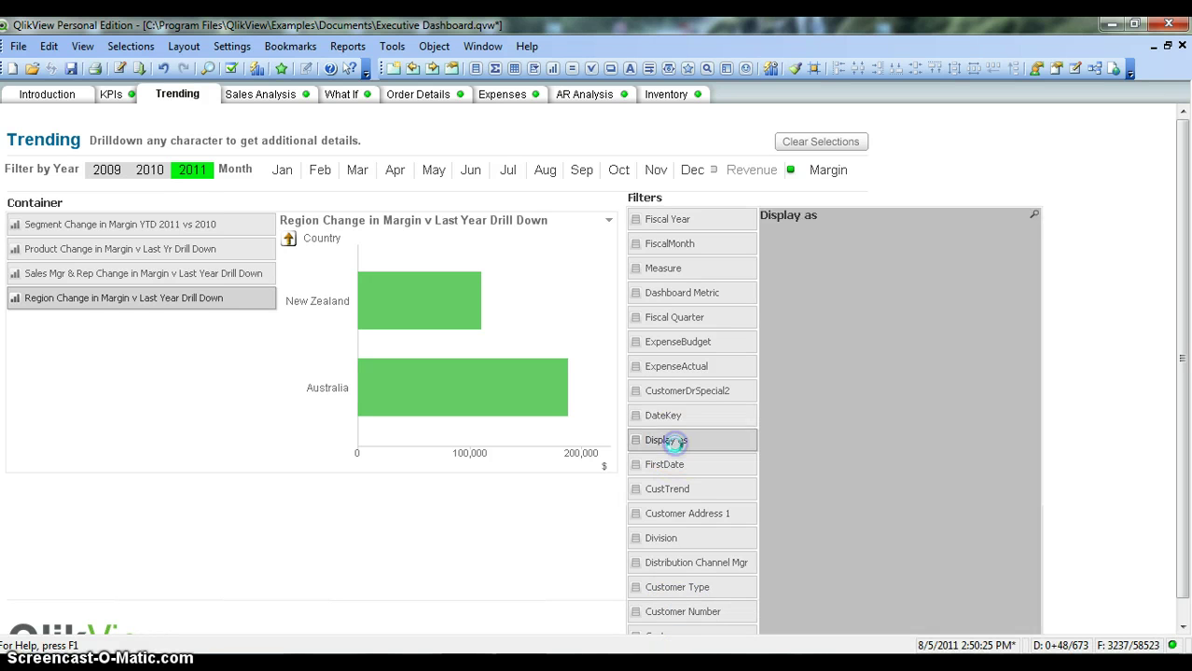
click(674, 463)
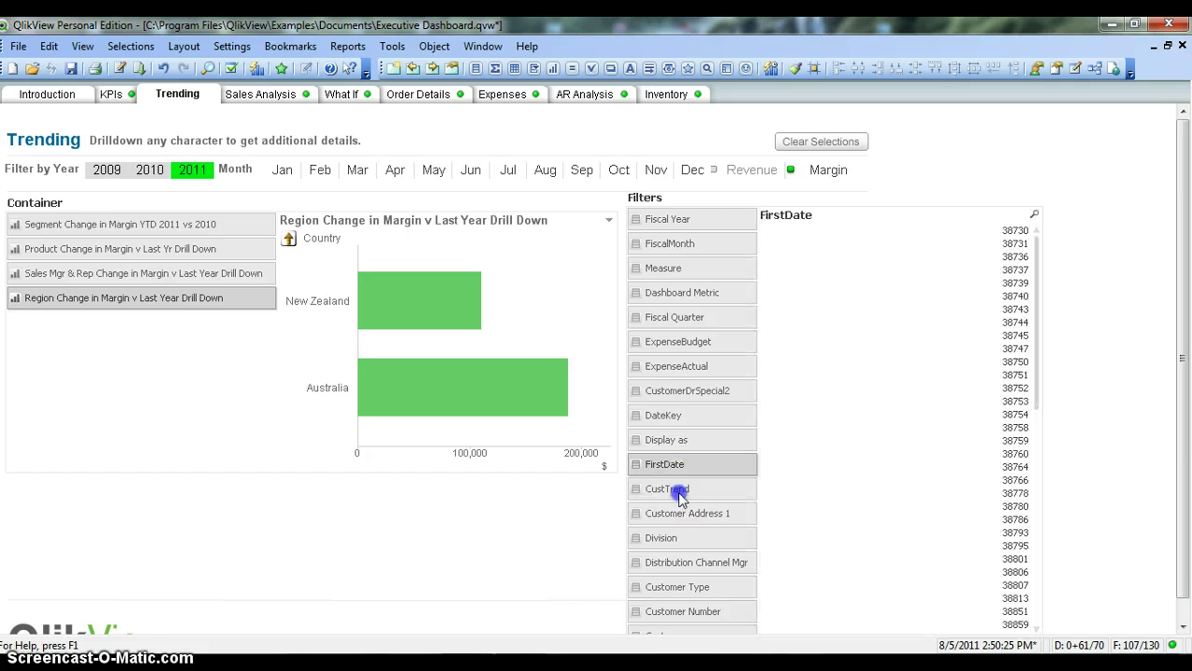
click(676, 488)
click(686, 518)
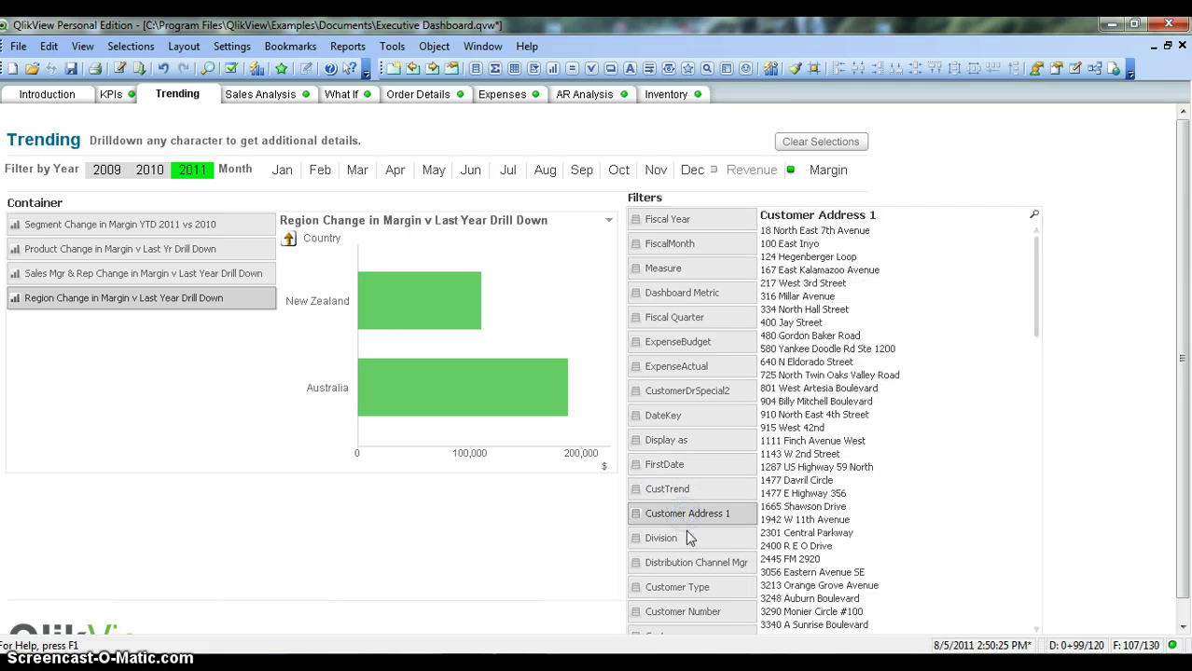
click(687, 539)
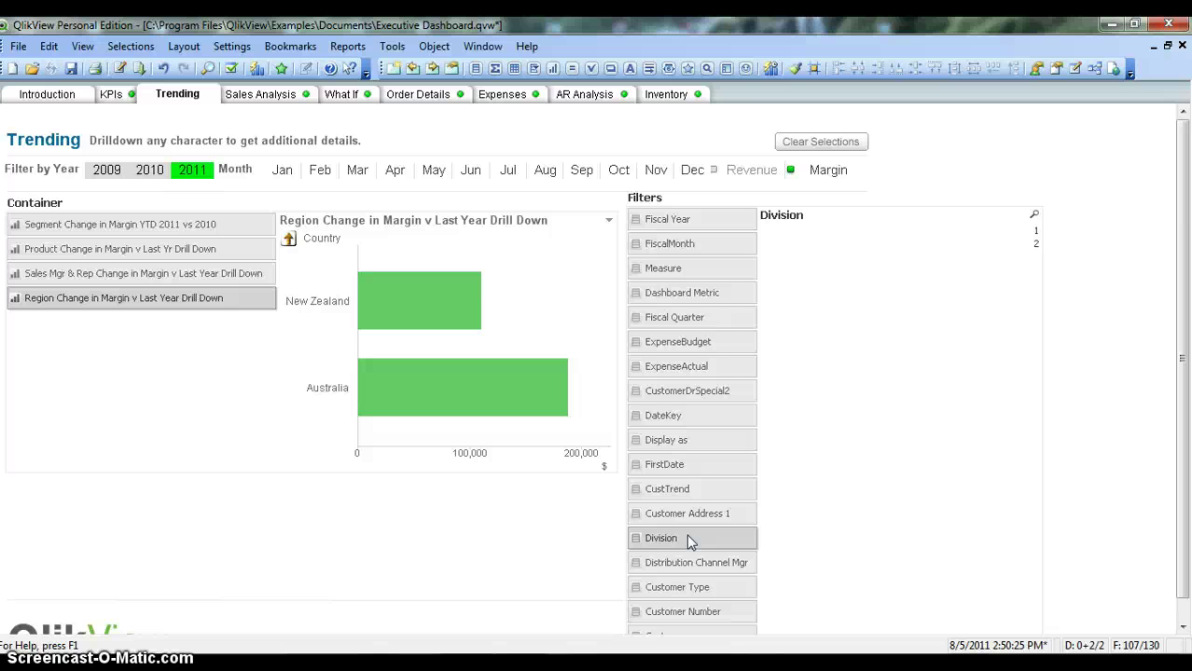
- Examine the container type and tab appearance options in the Filters container's properties, leaving without applying any change
right_click(665, 202)
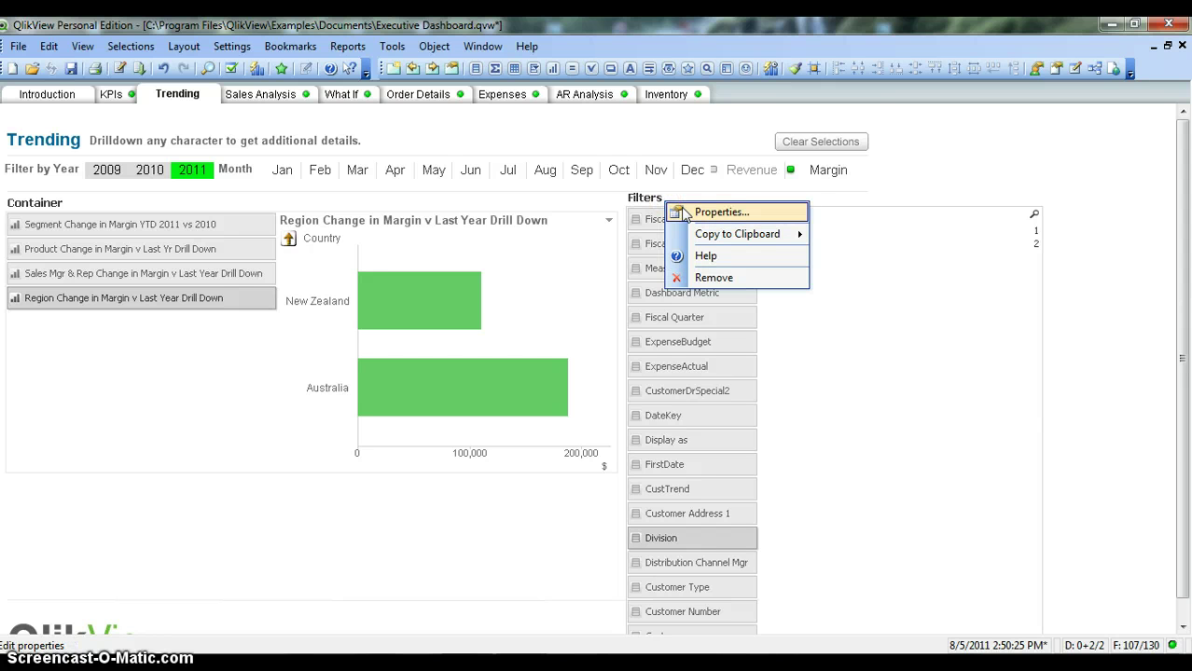
click(721, 212)
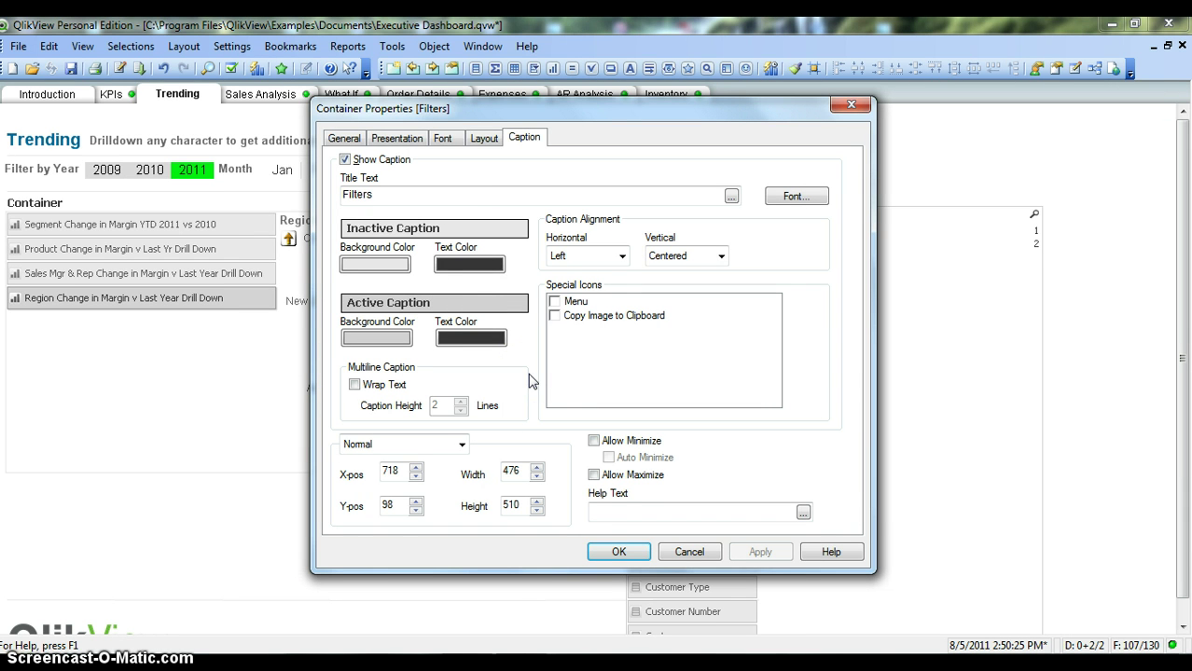
click(408, 140)
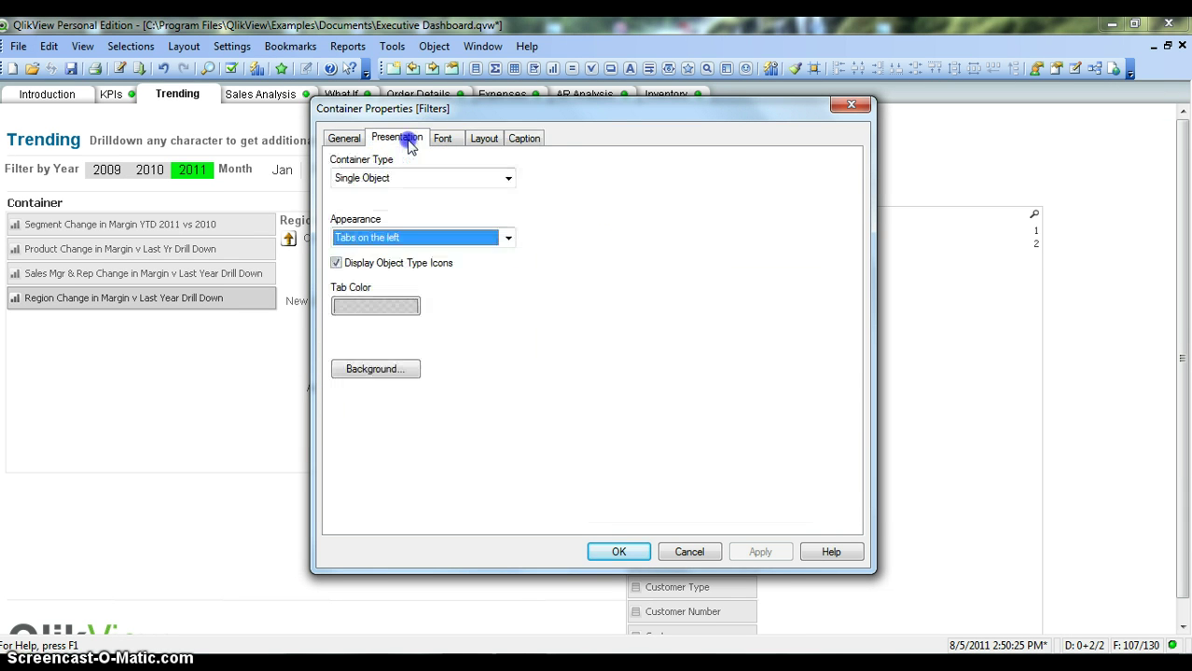
click(444, 179)
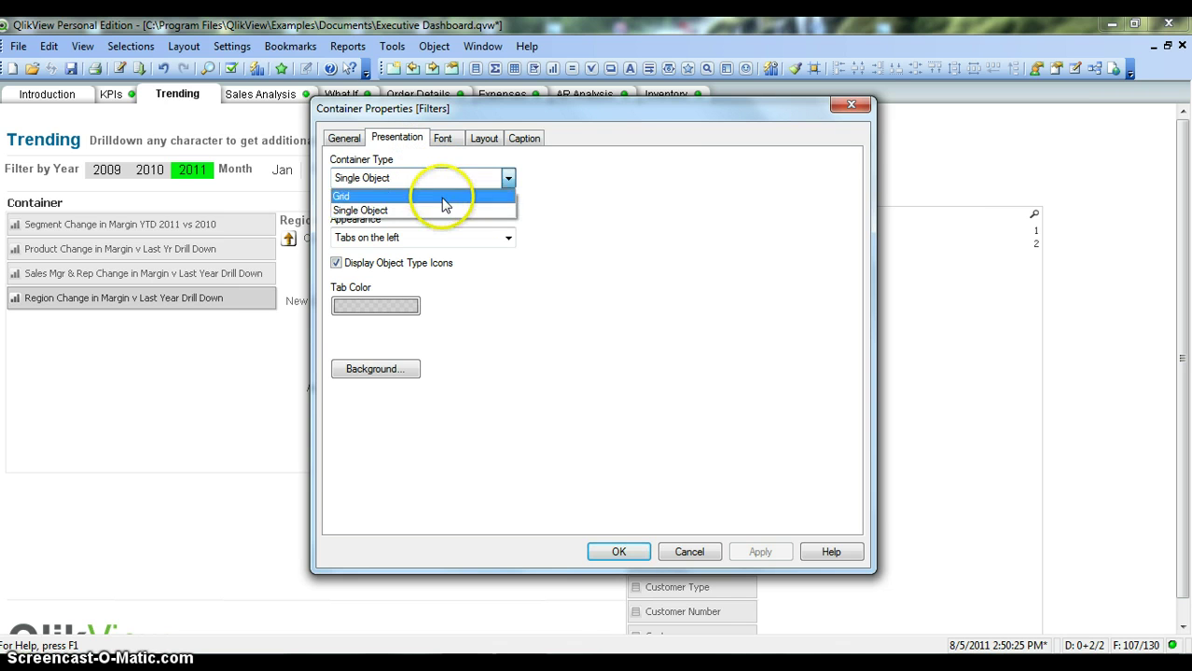
click(441, 210)
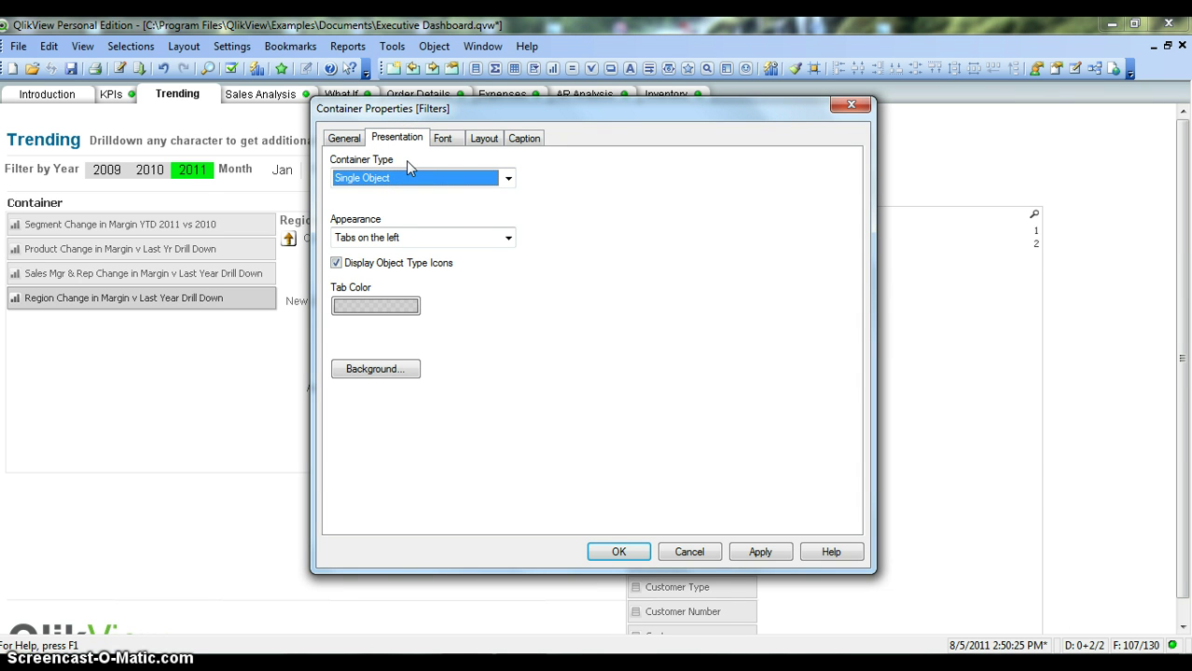
click(420, 240)
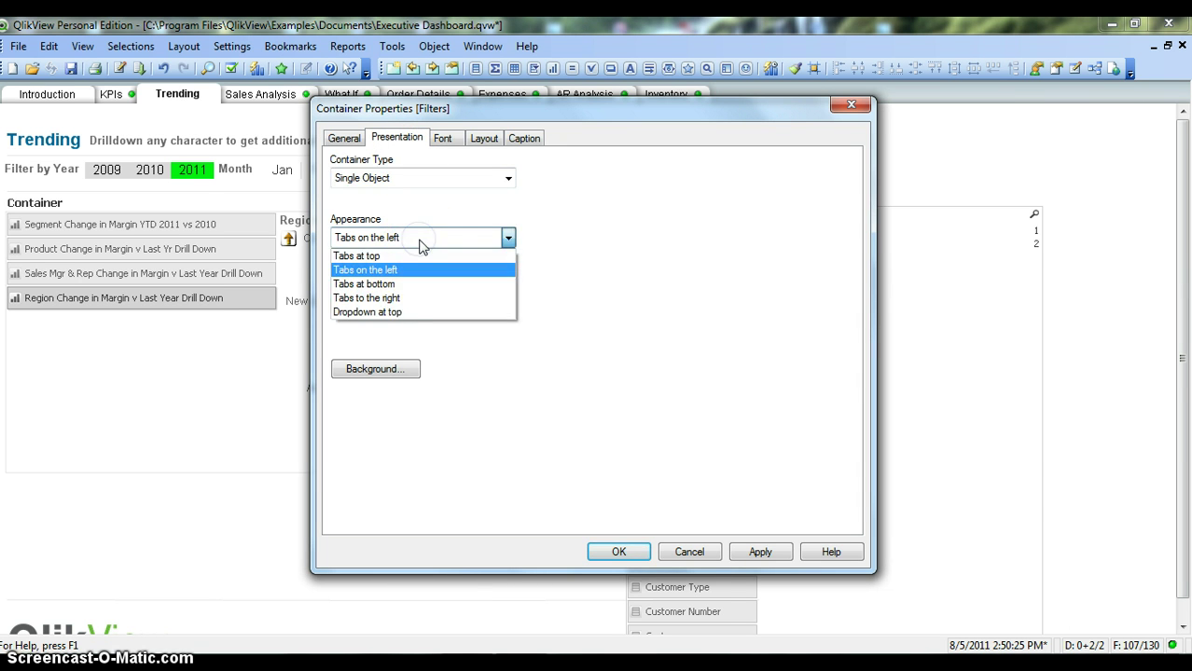
click(418, 242)
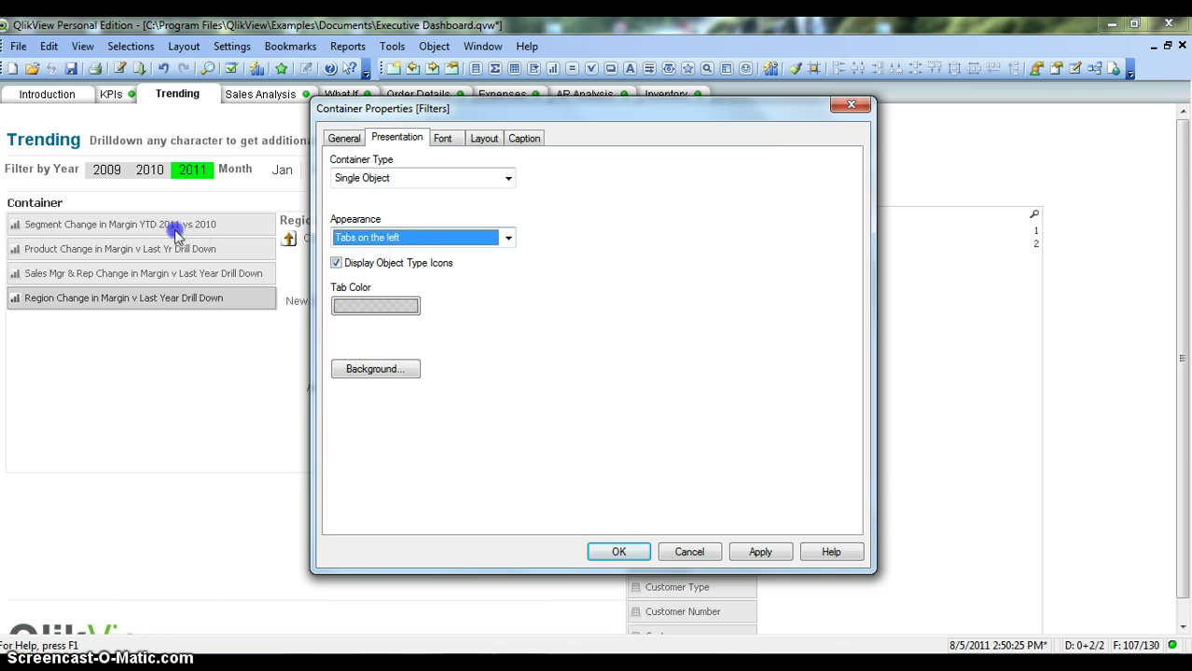
click(366, 241)
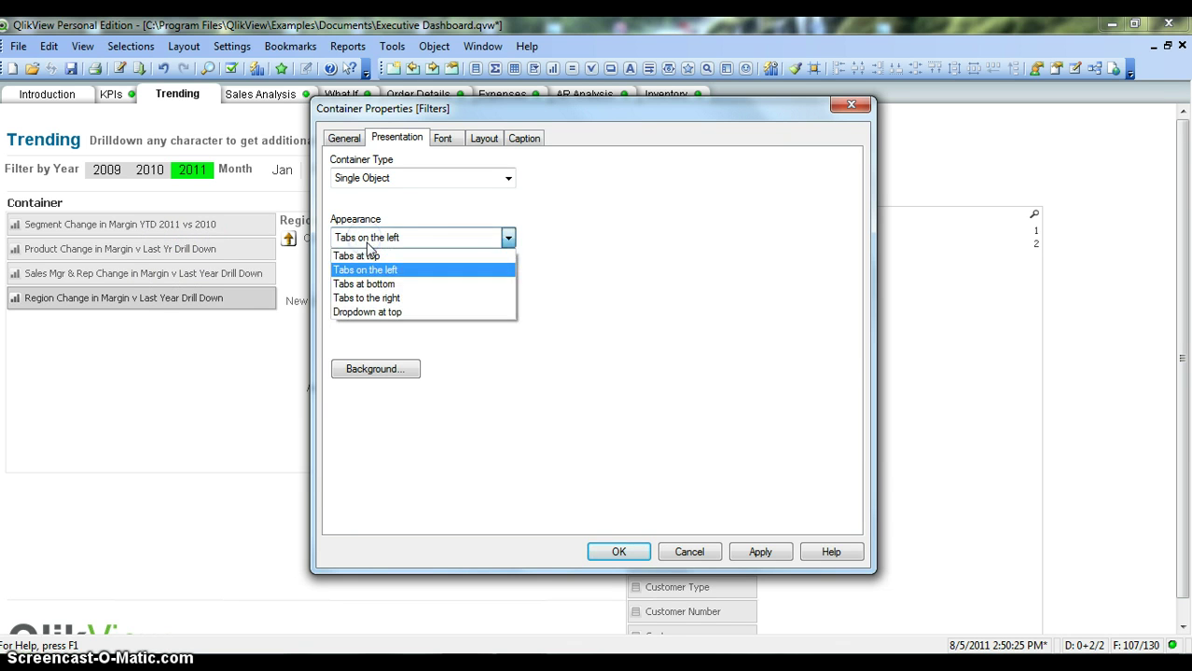
click(374, 255)
click(378, 239)
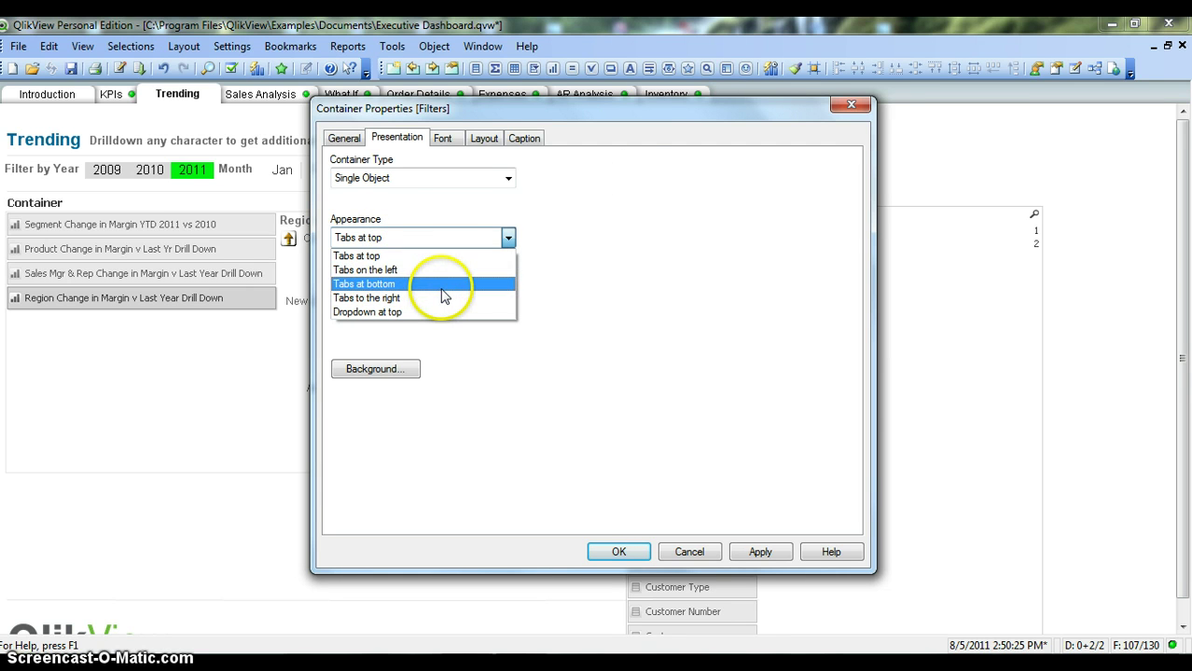
click(861, 106)
click(865, 109)
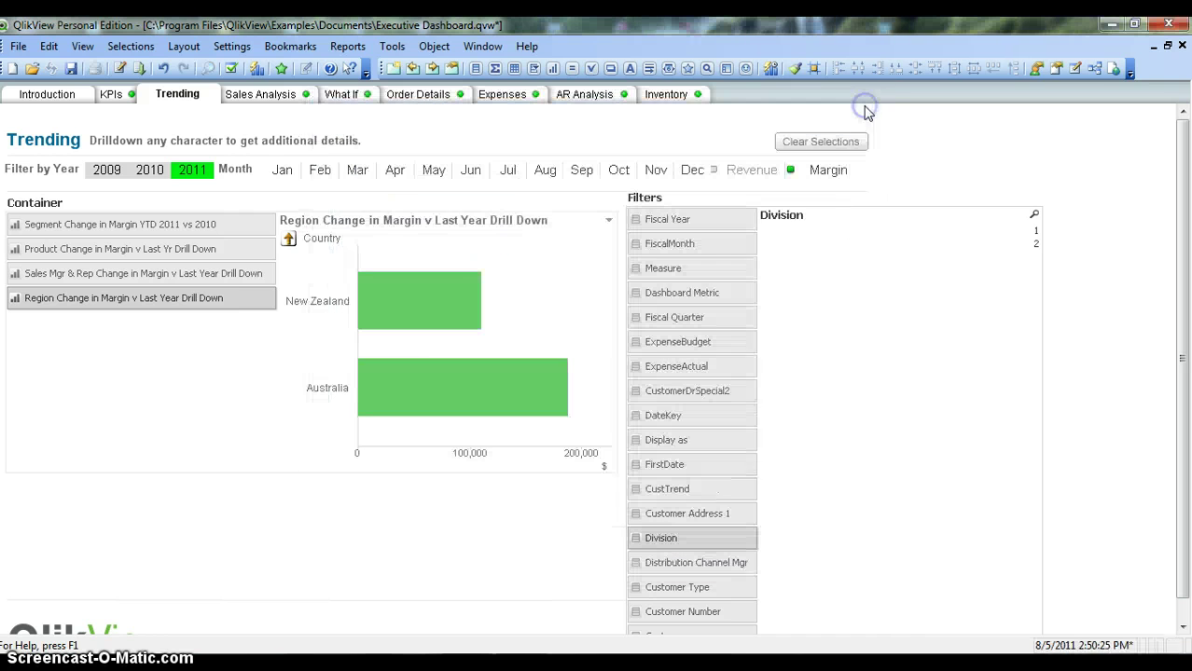
- Set the chart container's appearance to Tabs at bottom
right_click(42, 204)
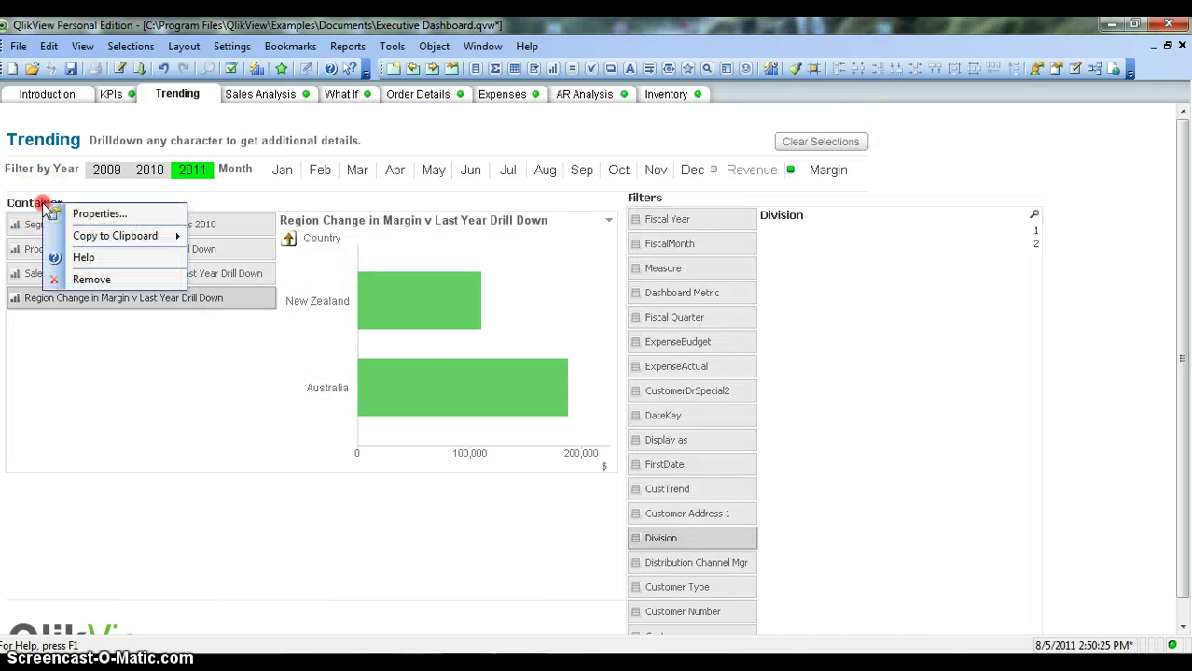
click(52, 213)
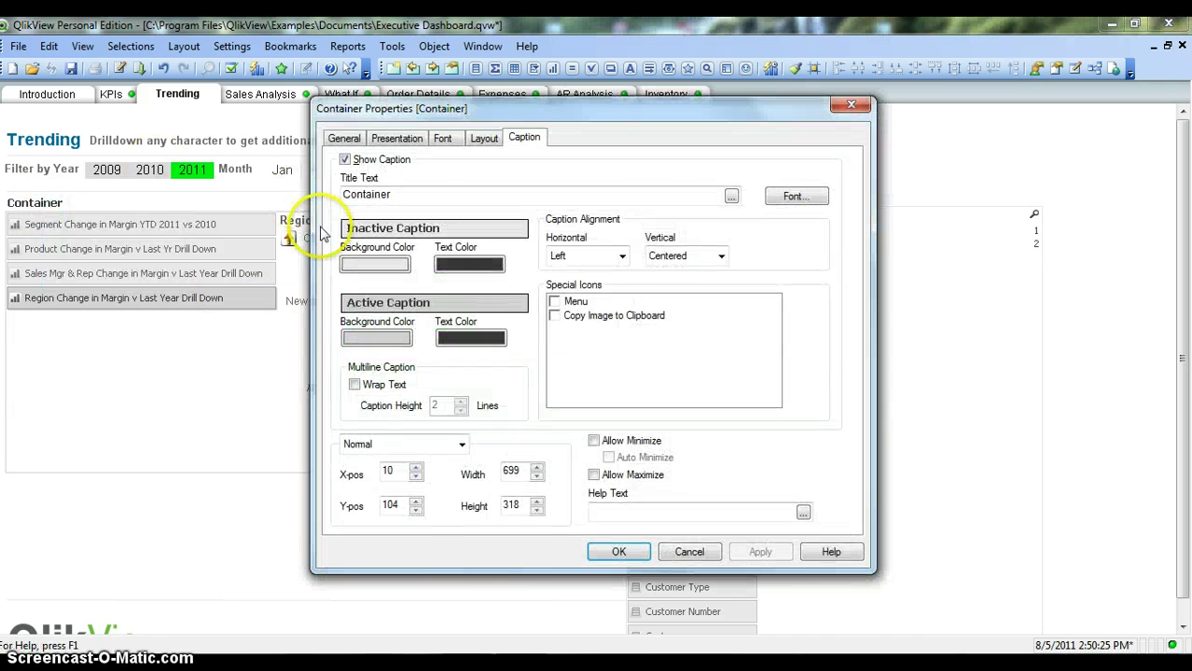
click(398, 139)
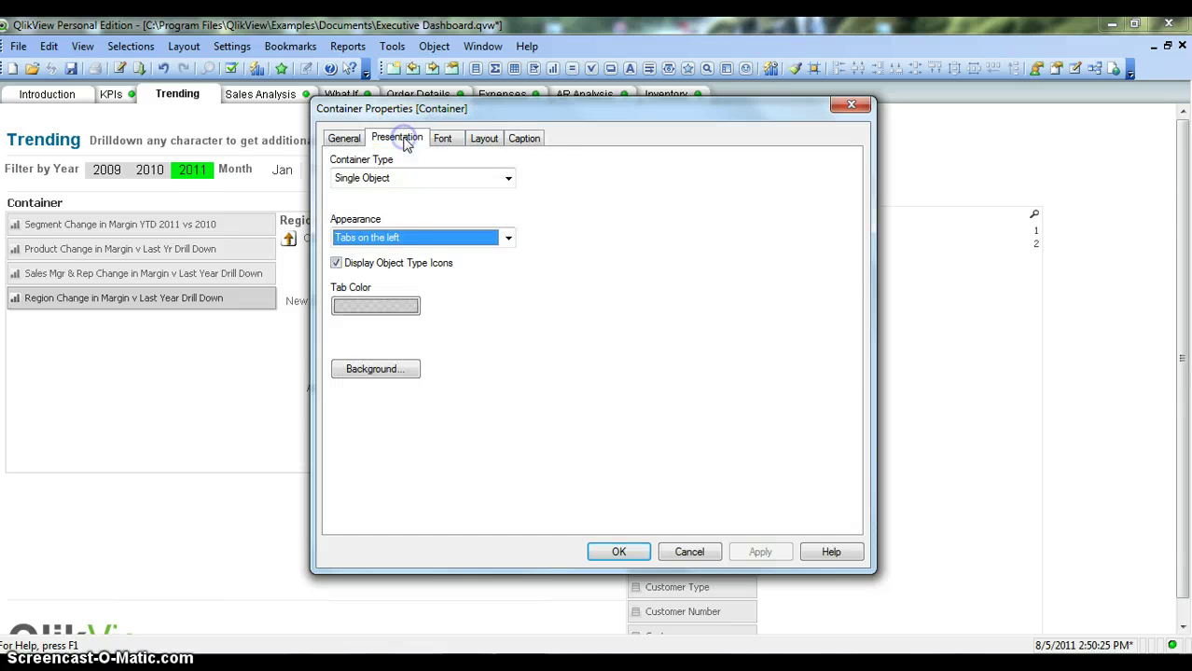
click(396, 238)
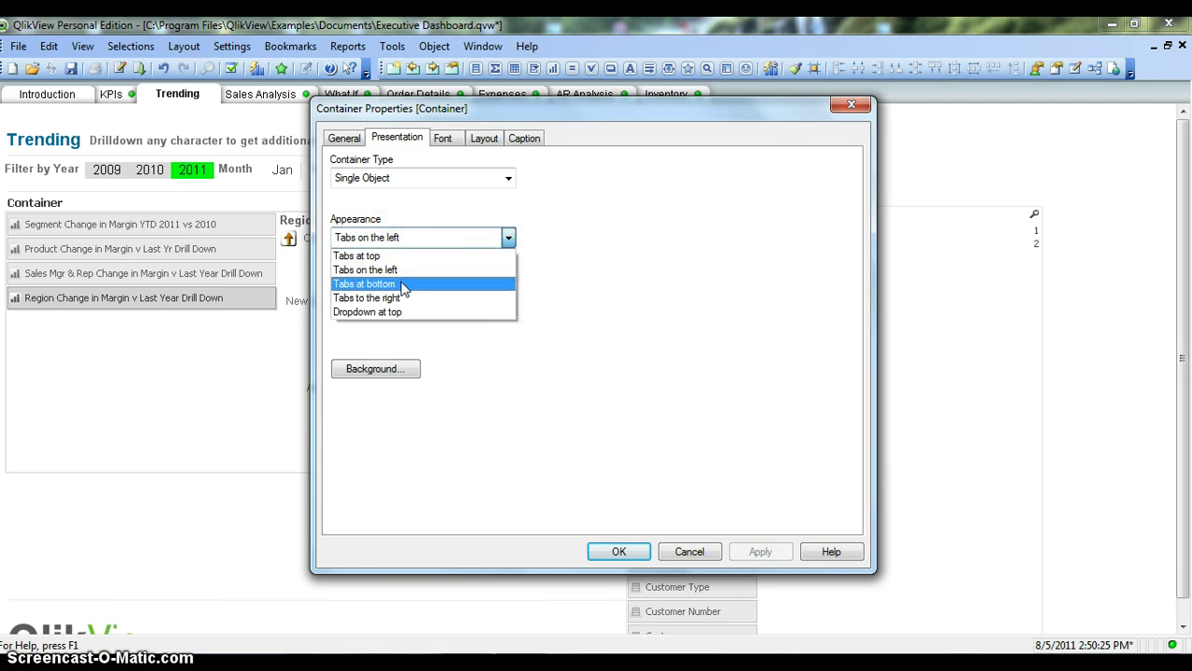
click(403, 285)
click(619, 551)
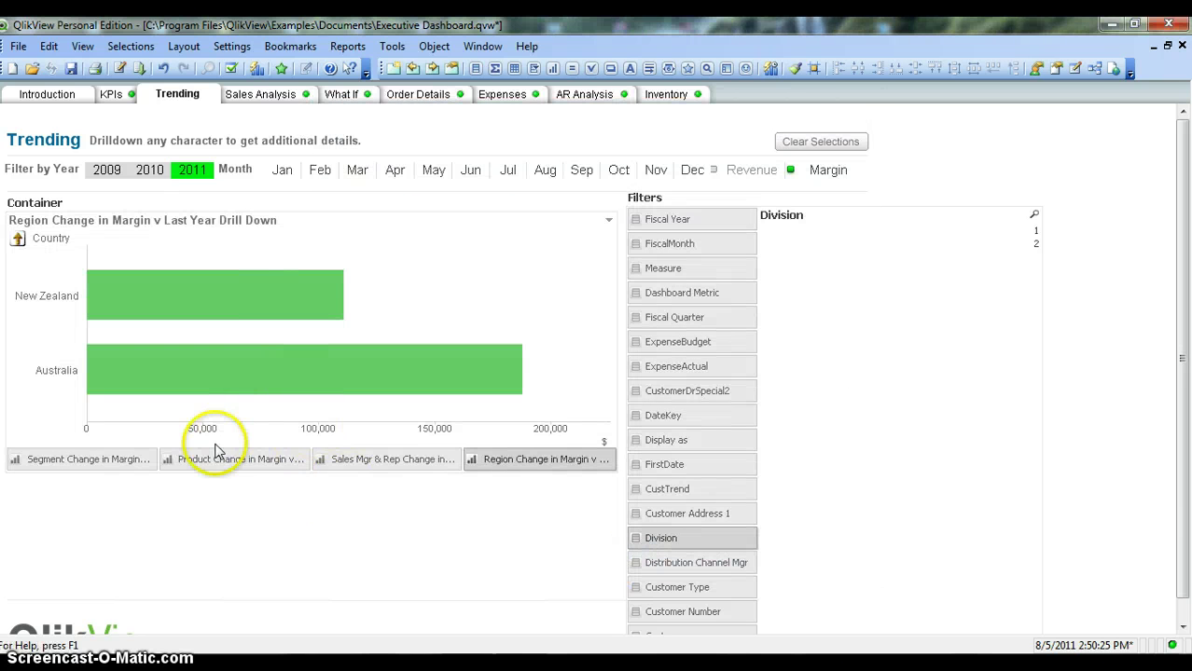
- Display the Segment, Product, Sales Mgr & Rep and Region margin charts in turn using the chart container's tabs
click(112, 468)
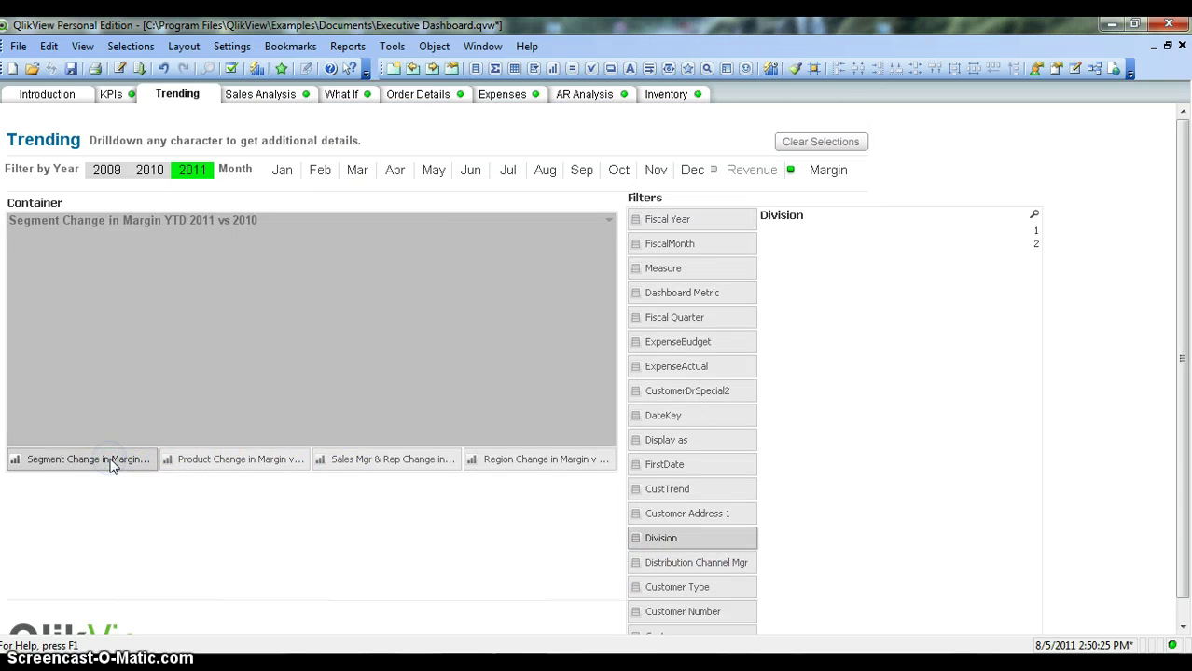
click(218, 461)
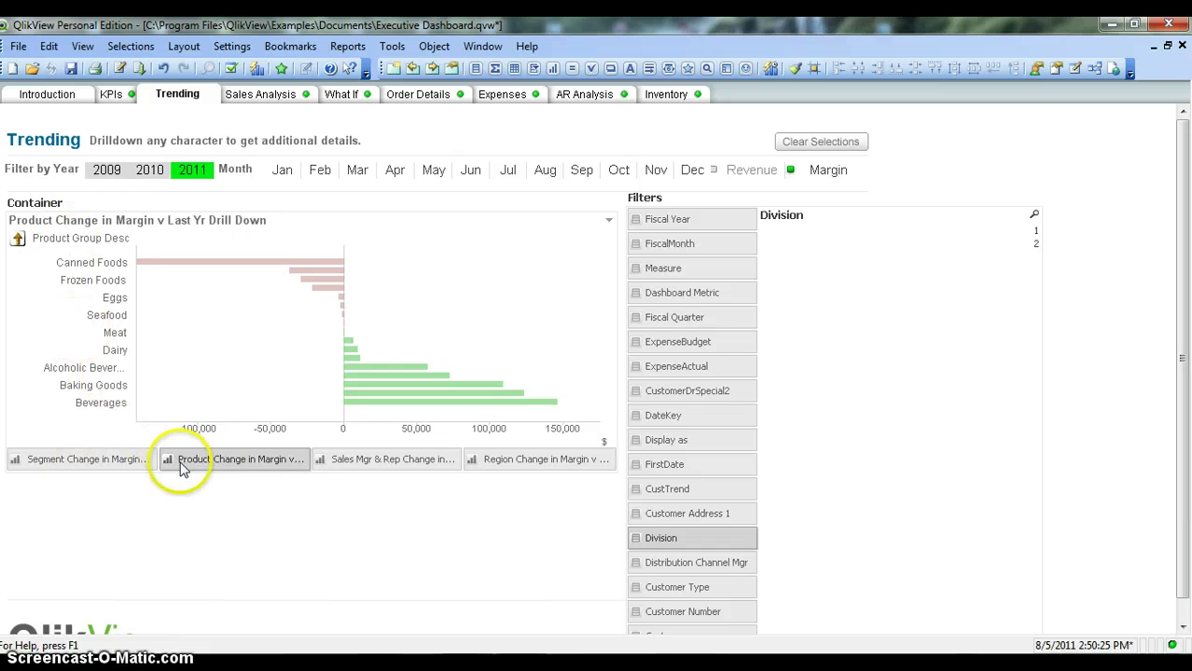
click(389, 461)
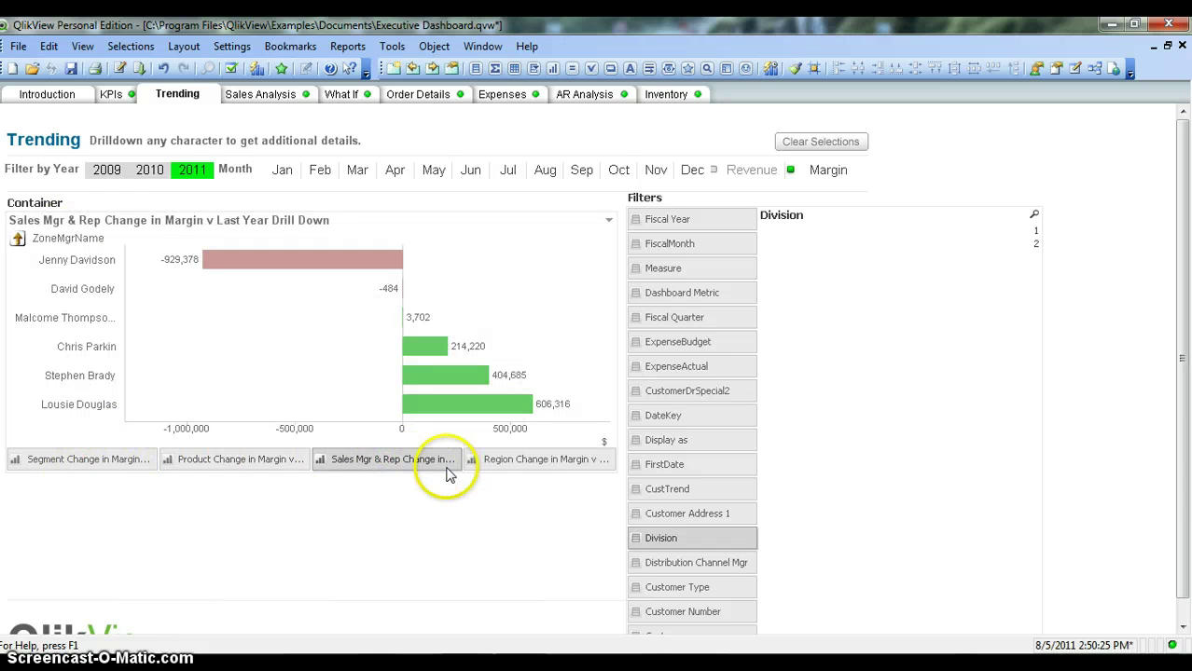
click(525, 458)
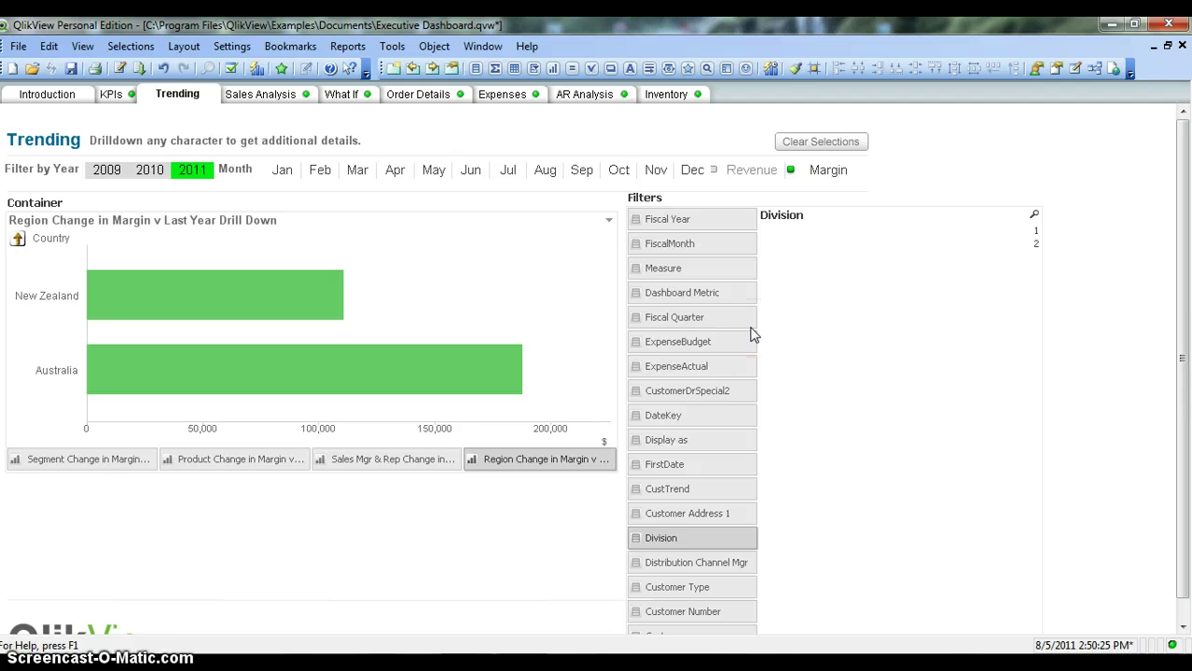
click(457, 255)
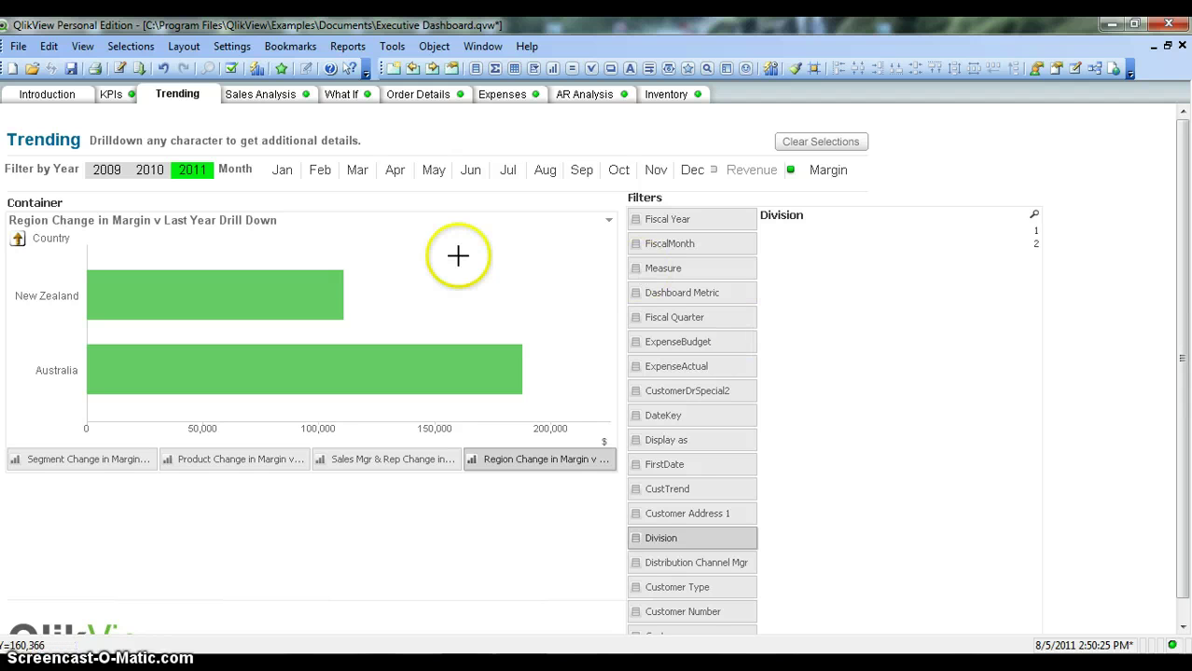
right_click(457, 255)
click(471, 266)
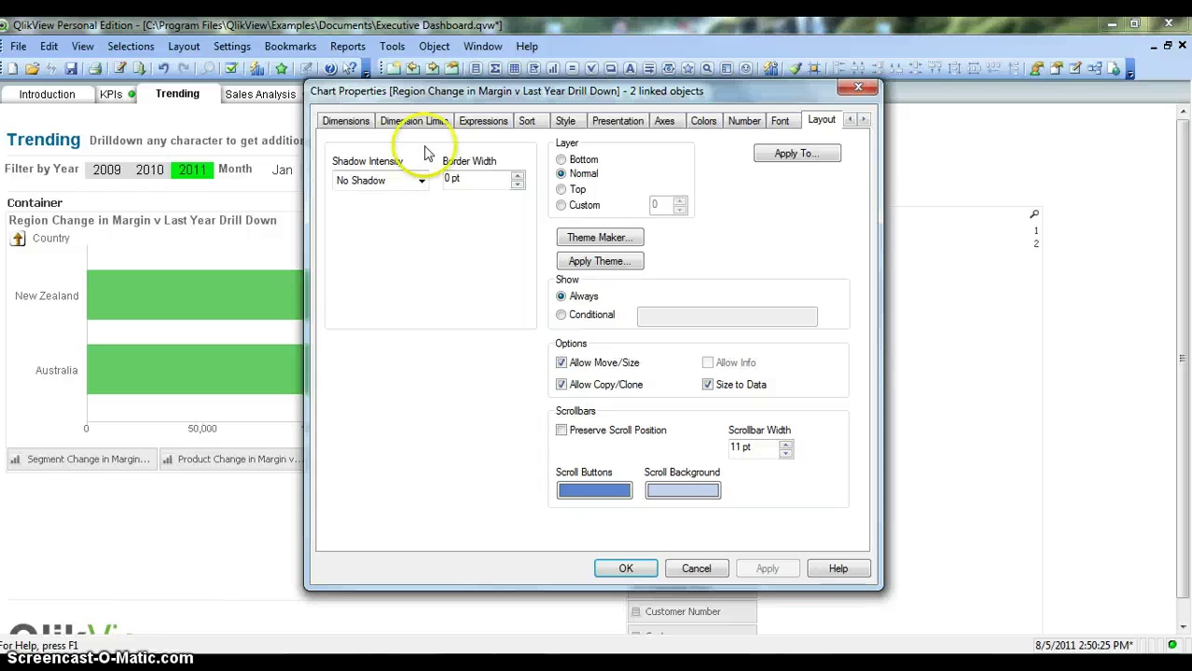
click(857, 87)
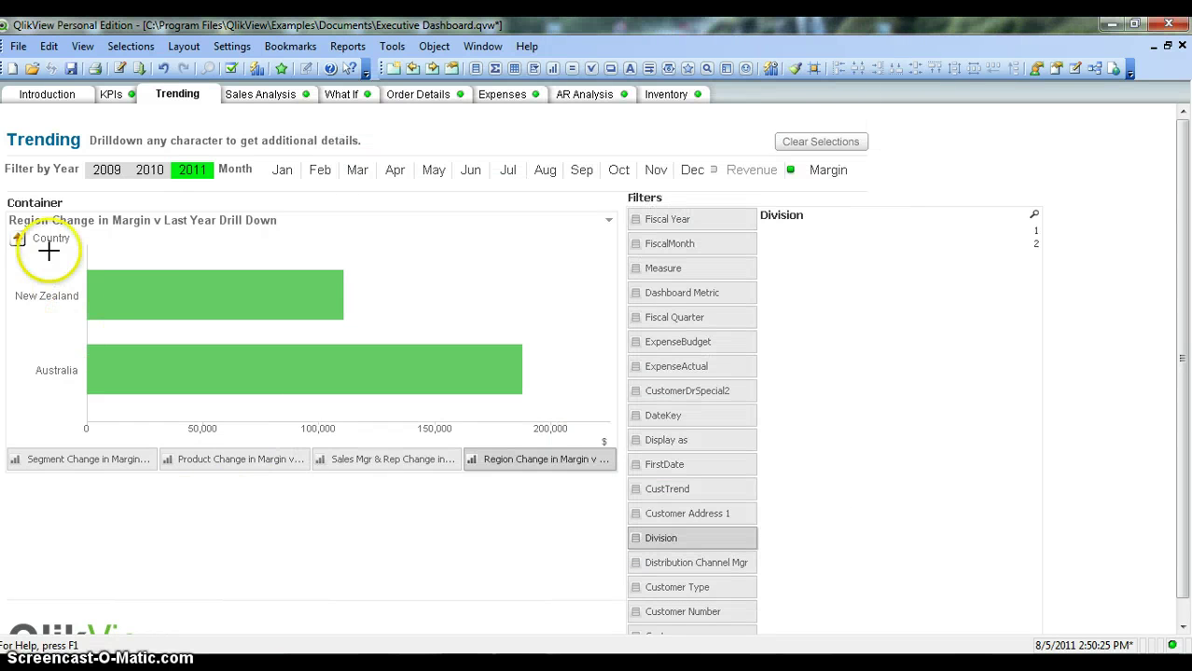
- Examine the font and layout options in the chart container's properties, including text size, borders, layer, themes, show conditions and scrollbars
right_click(37, 210)
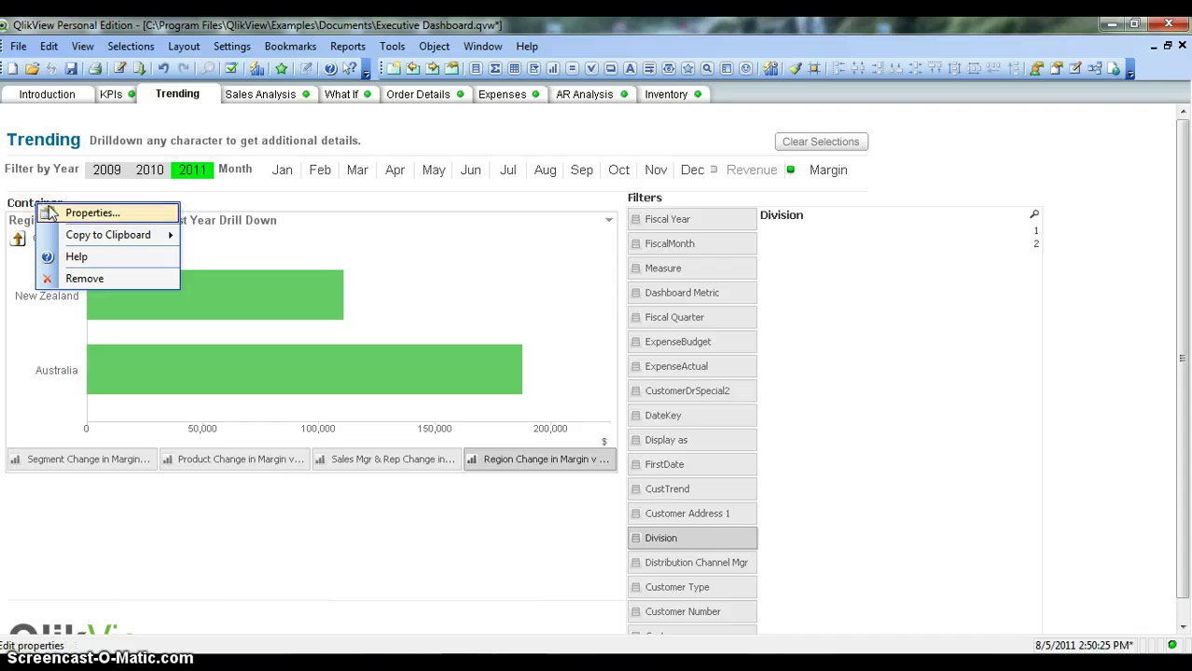
click(51, 212)
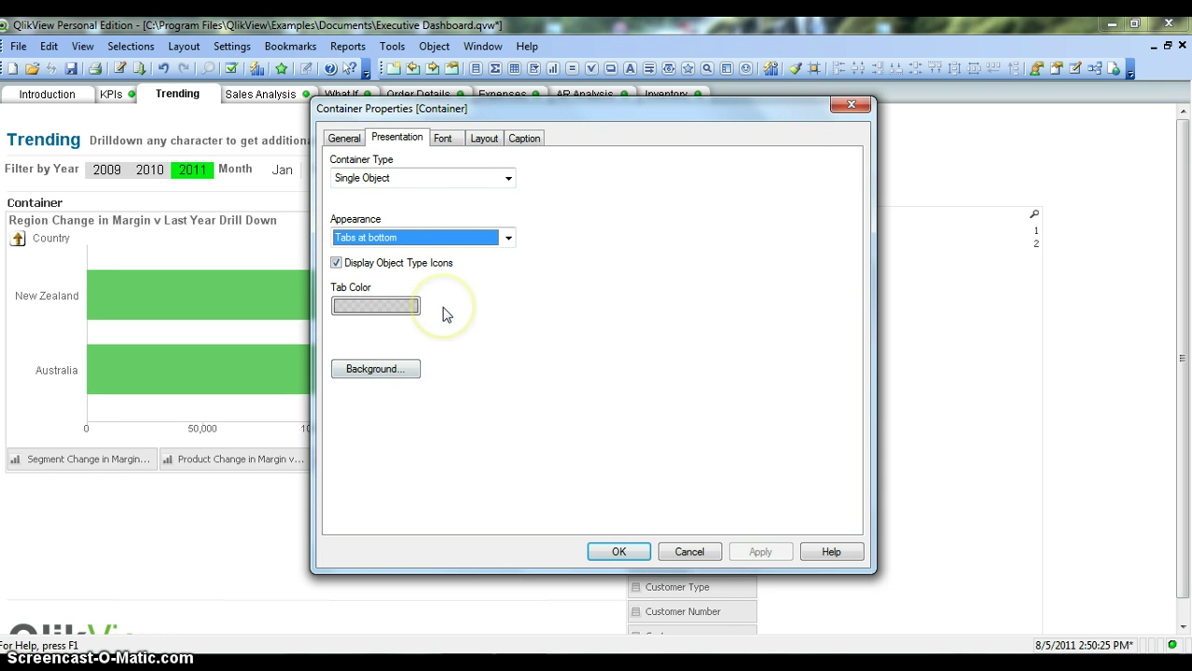
click(441, 137)
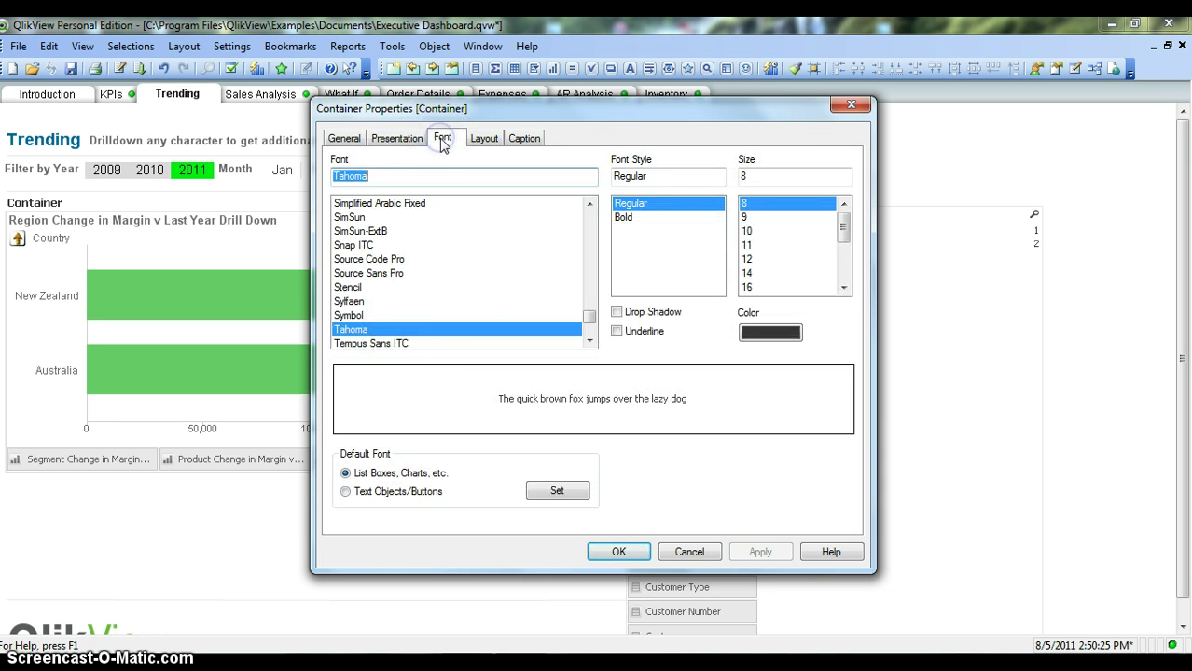
click(460, 333)
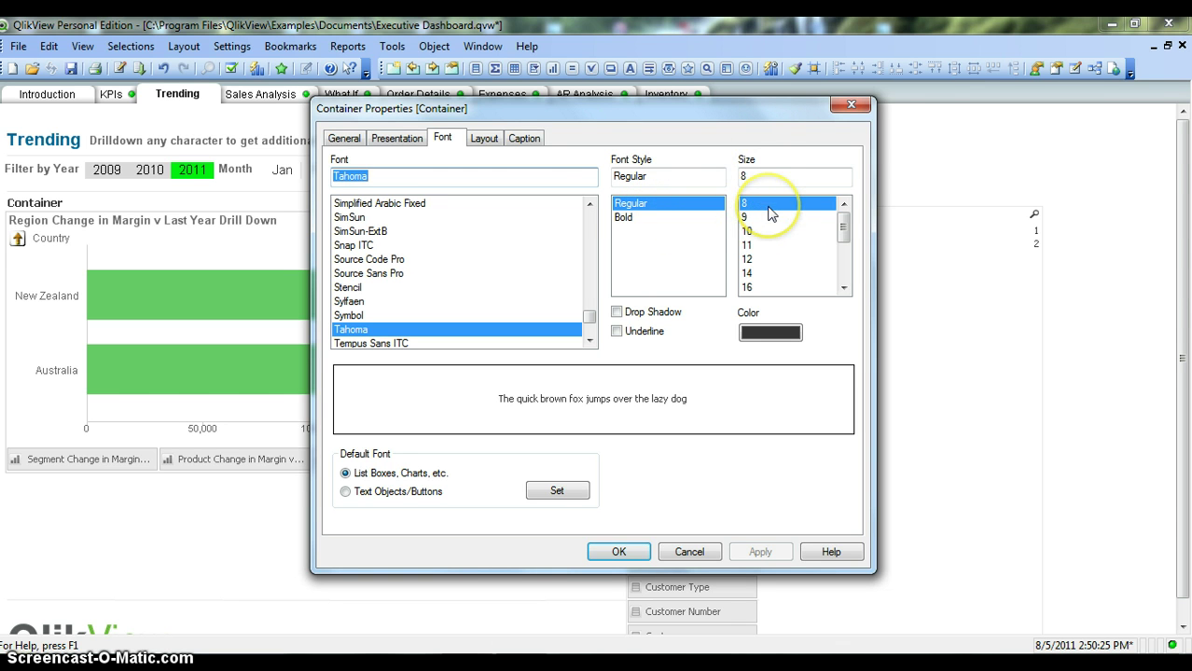
click(485, 140)
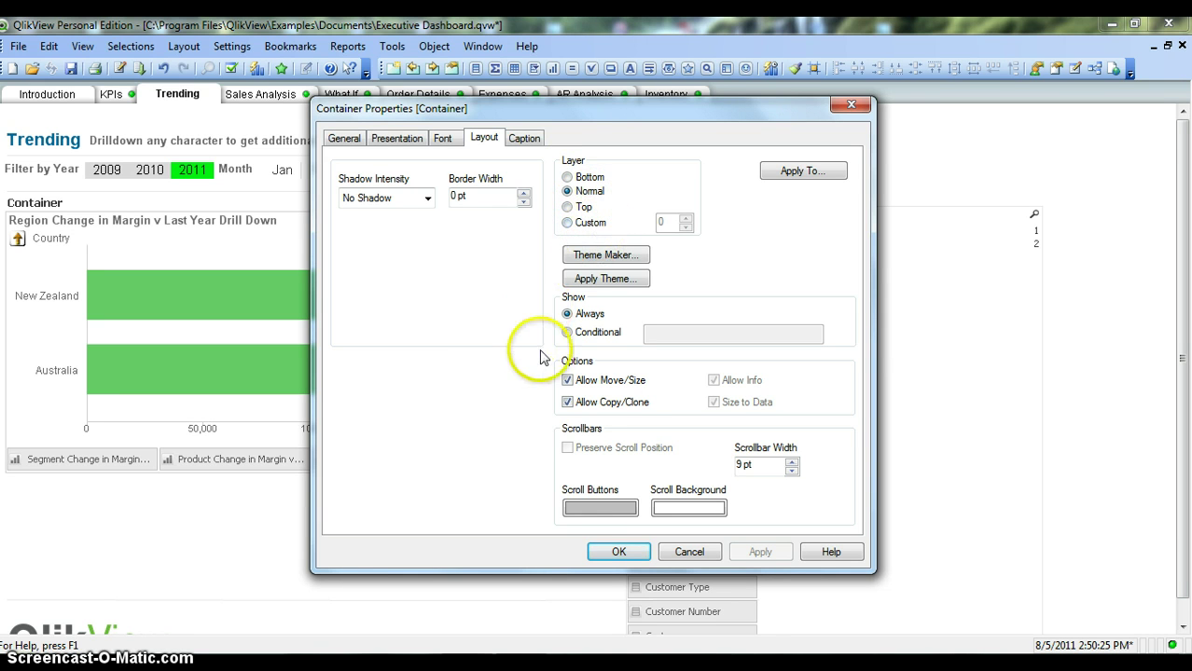
click(601, 282)
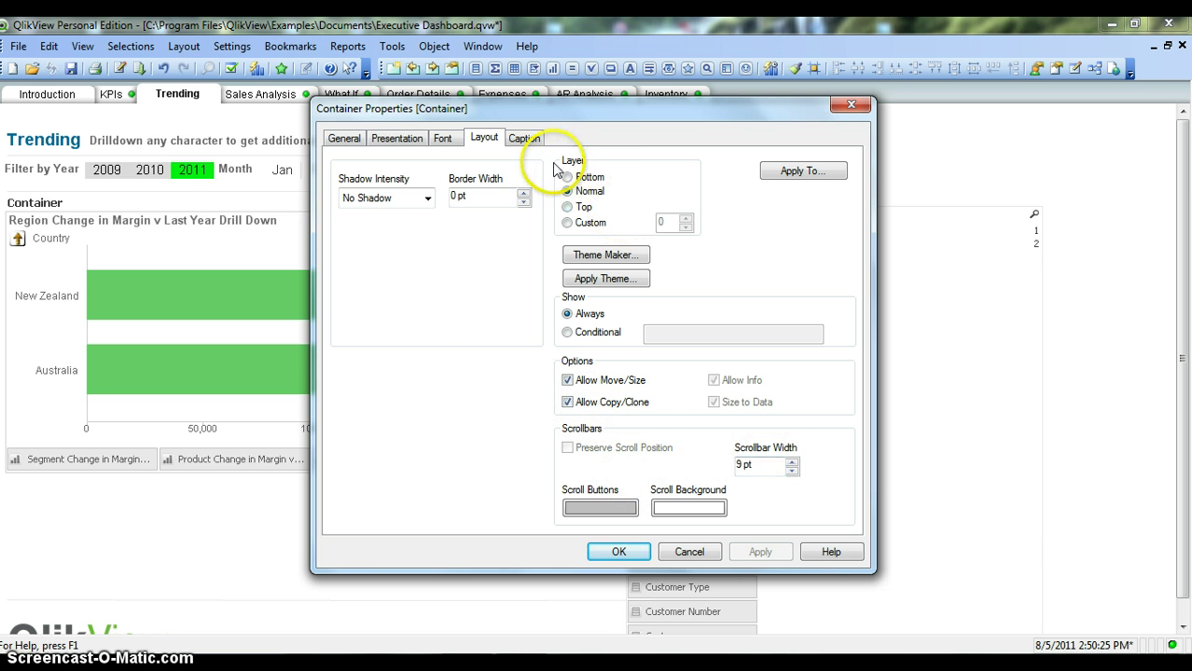
- Examine the chart container's caption settings, including its colors, multiline wrapping, position and size, and horizontal and vertical alignment choices
click(533, 143)
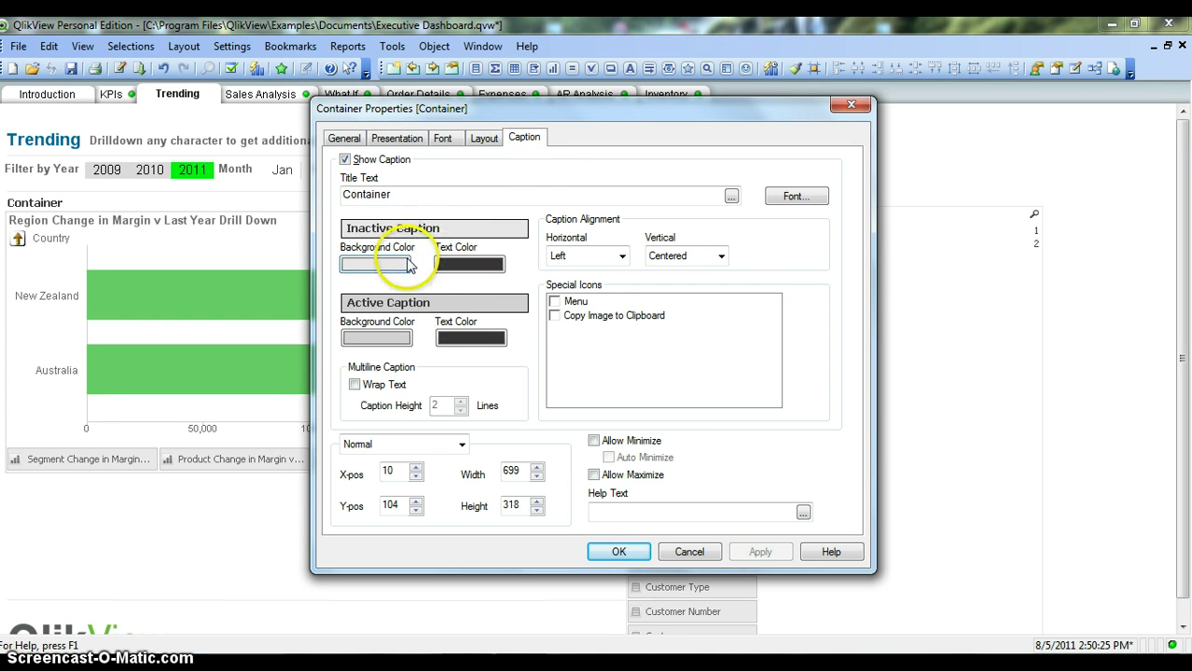
click(444, 270)
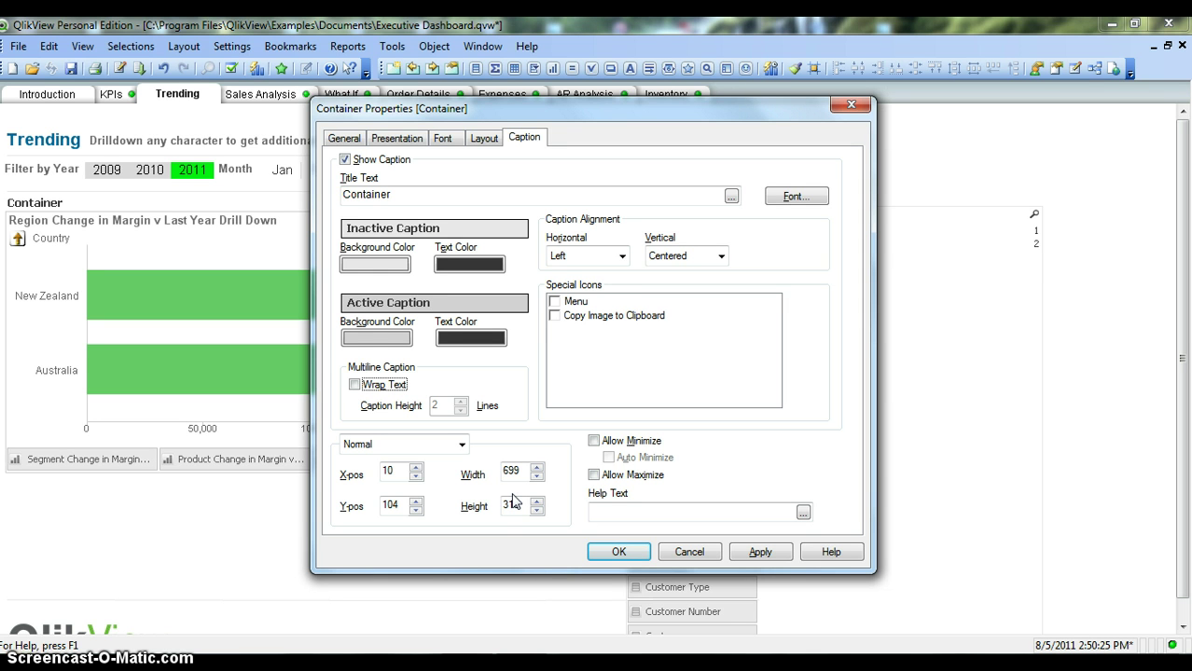
click(236, 475)
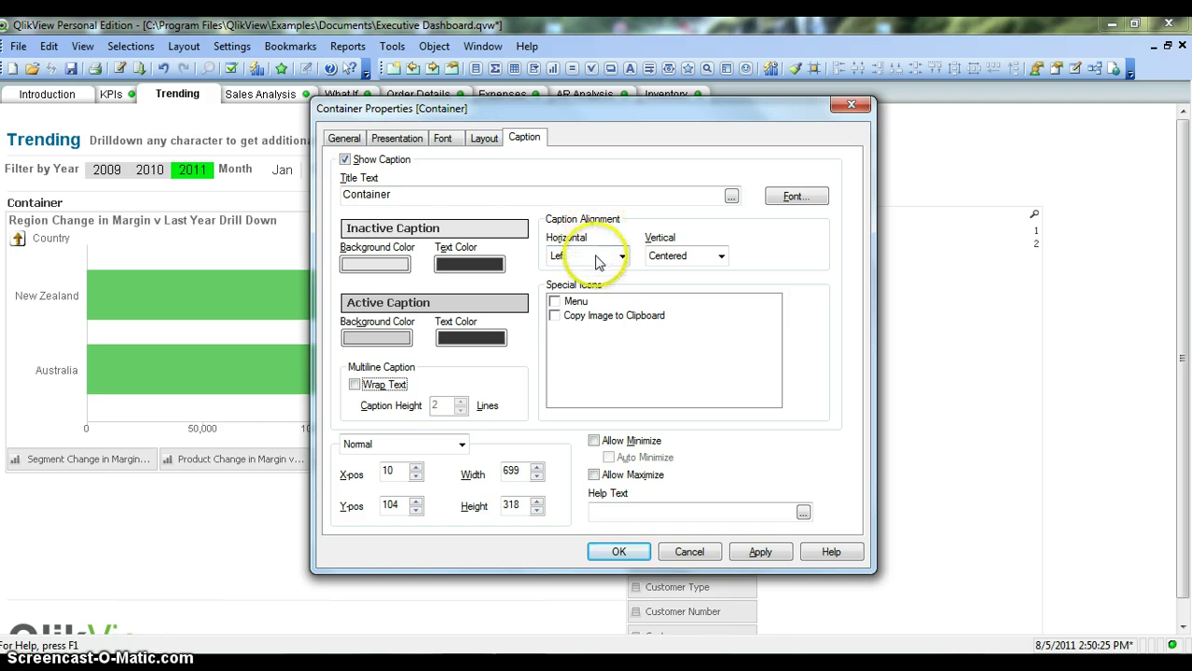
click(594, 254)
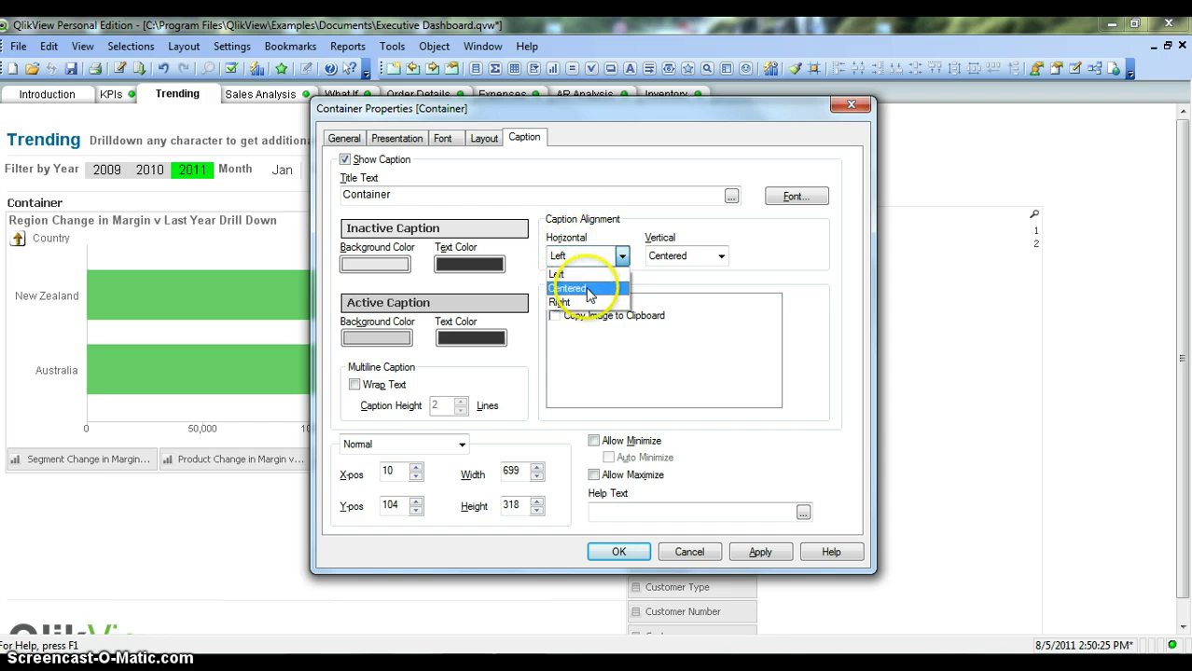
click(597, 254)
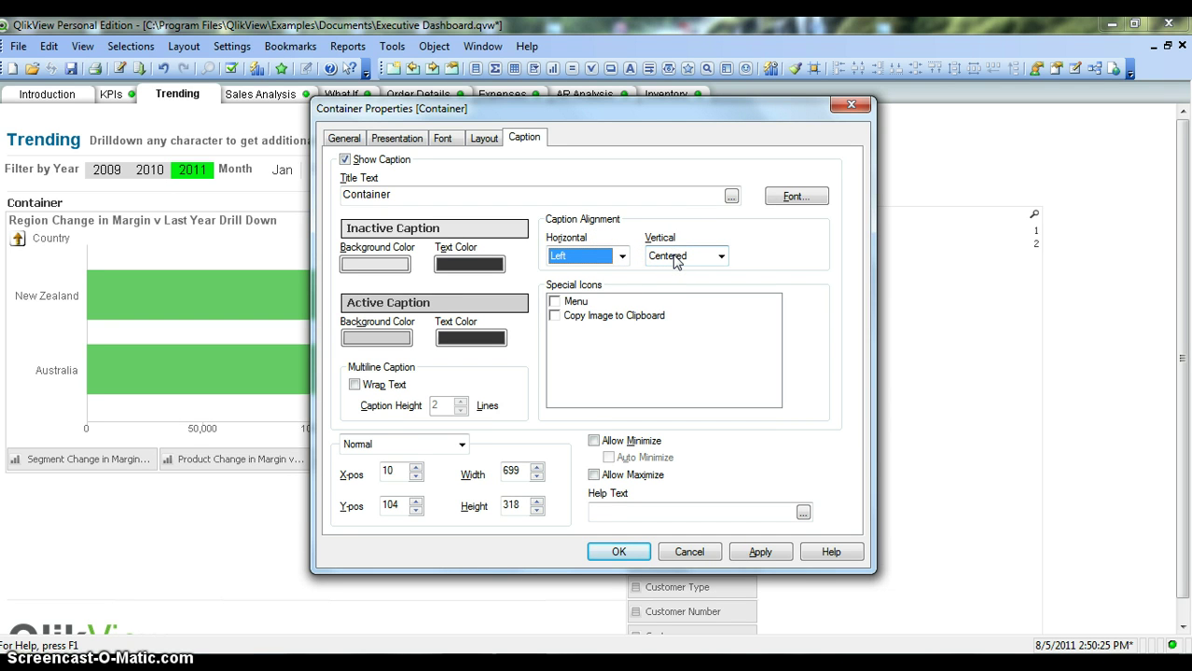
click(653, 261)
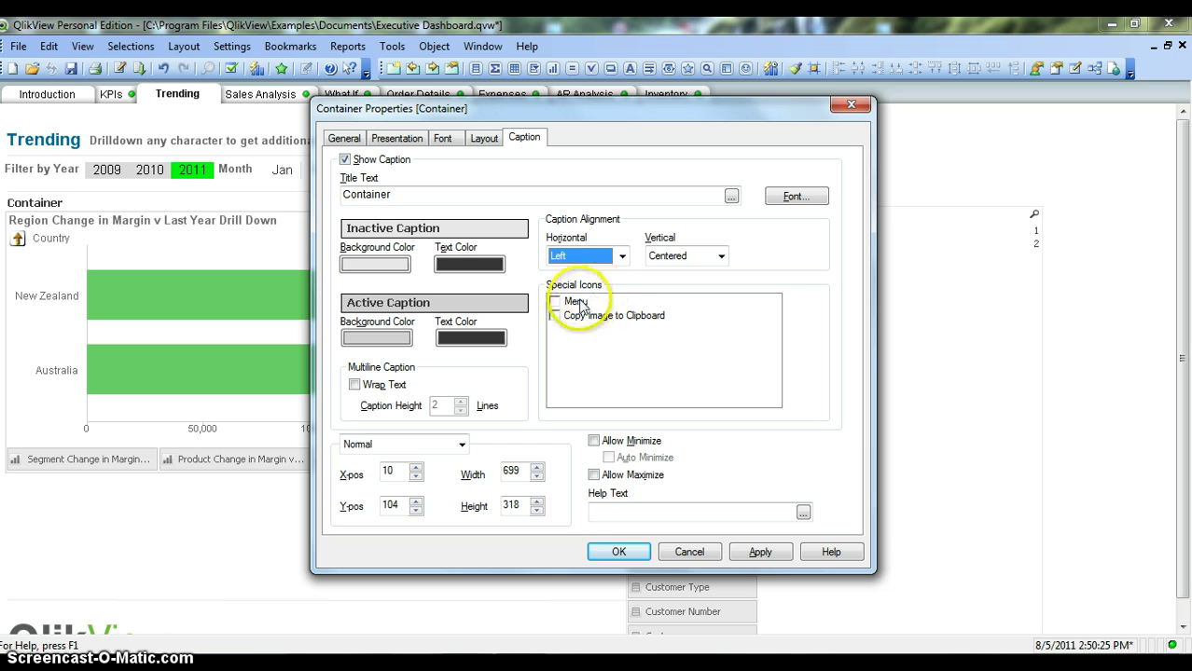